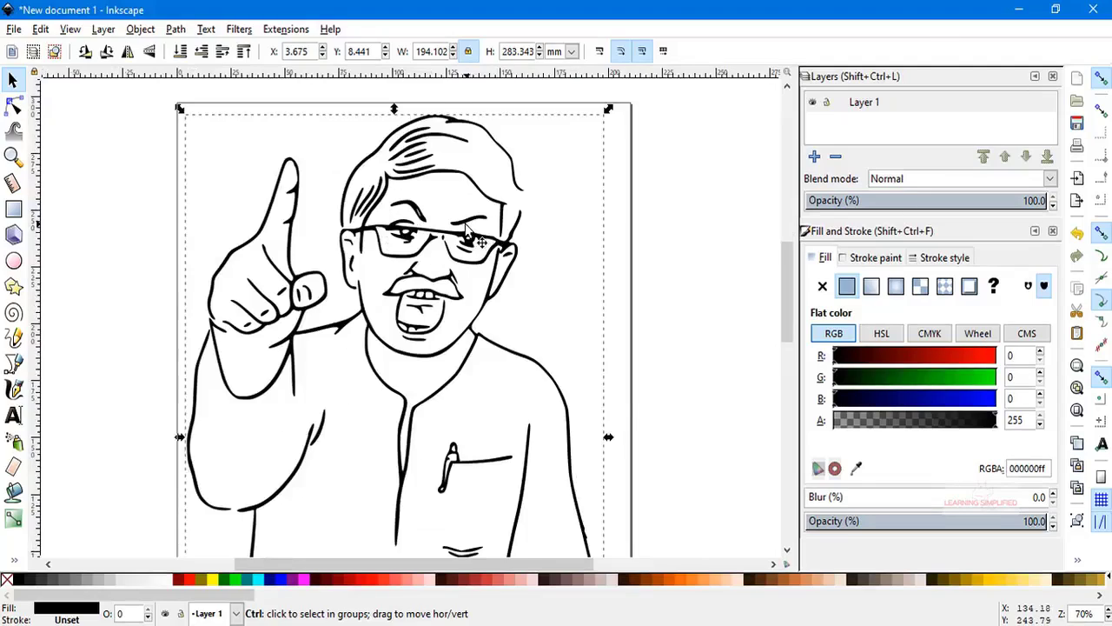
Examine the traced line drawing for open gaps in the hair, shirt and raised arm's sleeve outlines
scroll(559, 216, up, 2)
scroll(551, 250, up, 5)
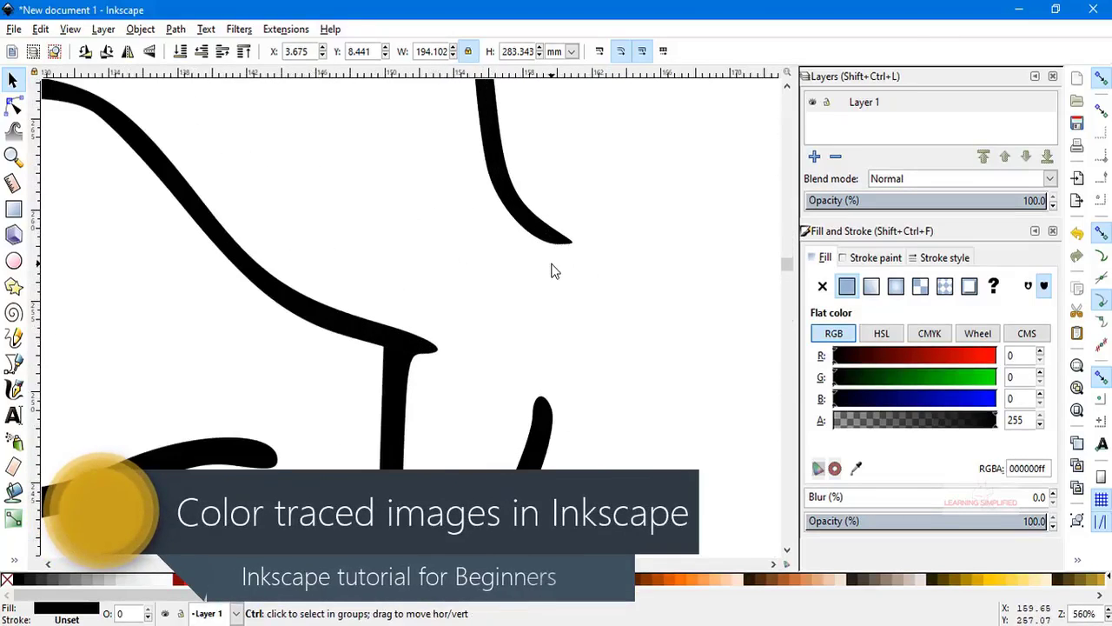
scroll(551, 268, down, 3)
scroll(486, 396, up, 6)
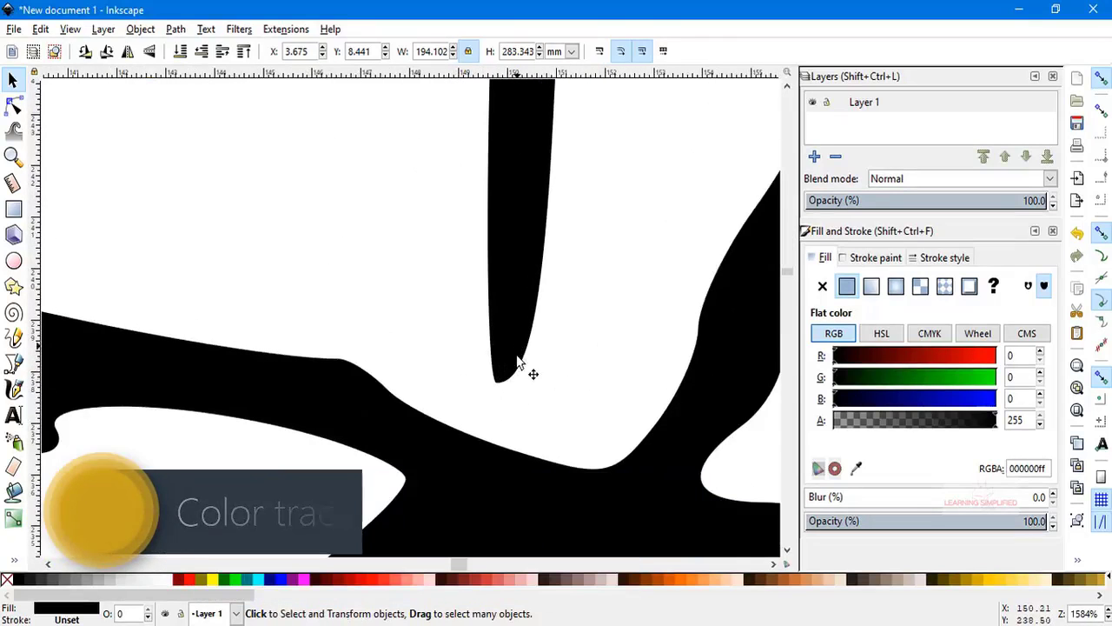
scroll(504, 382, down, 6)
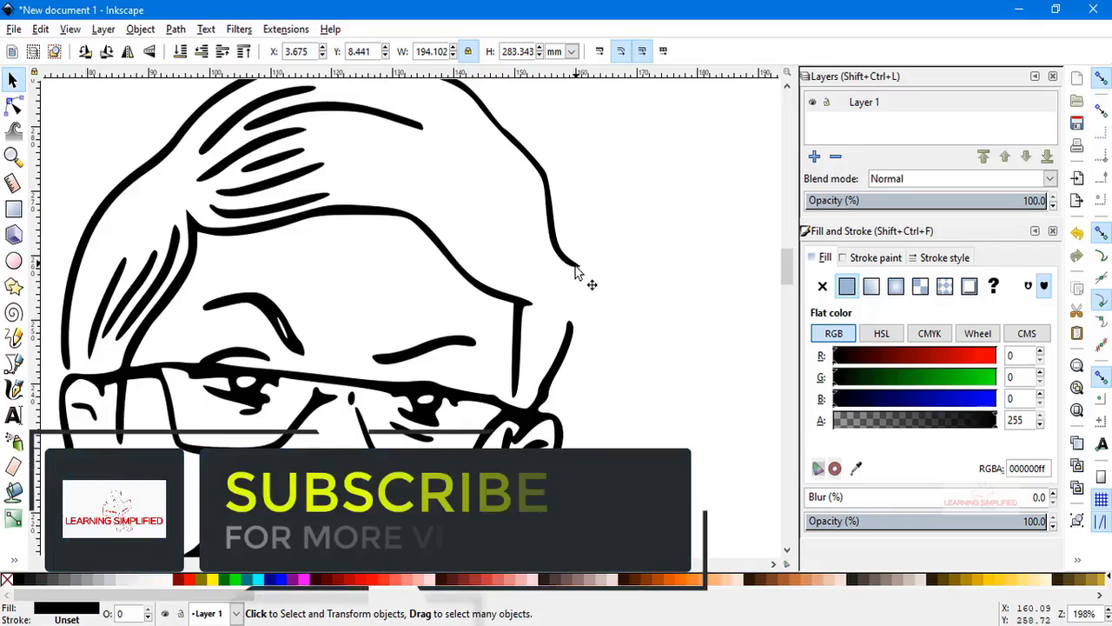
scroll(590, 334, down, 6)
scroll(585, 331, down, 3)
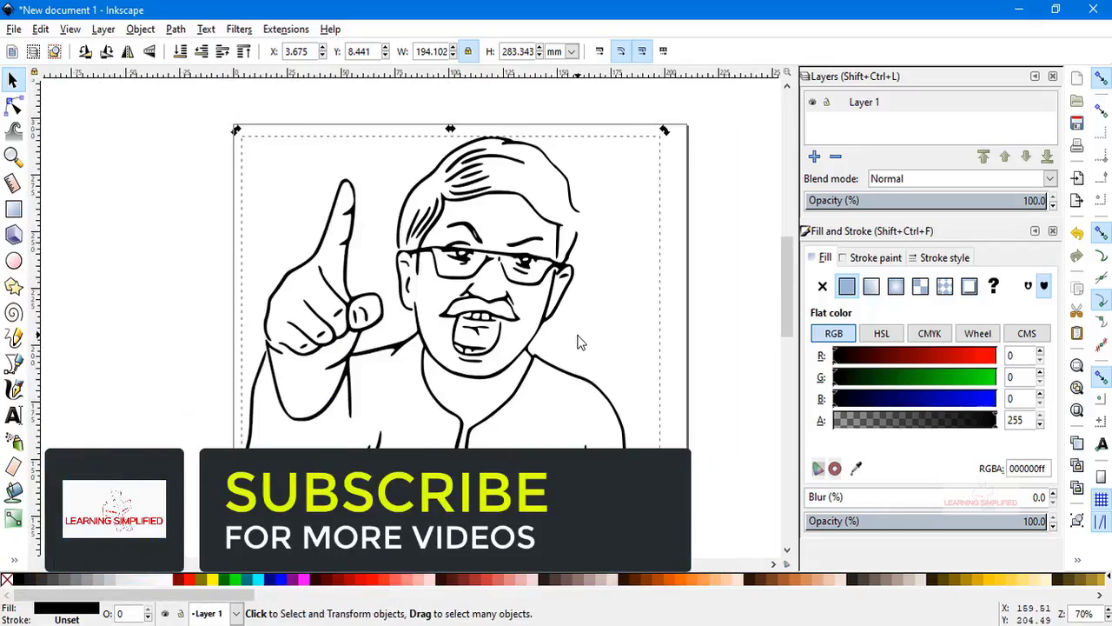
scroll(580, 342, down, 5)
scroll(583, 338, up, 1)
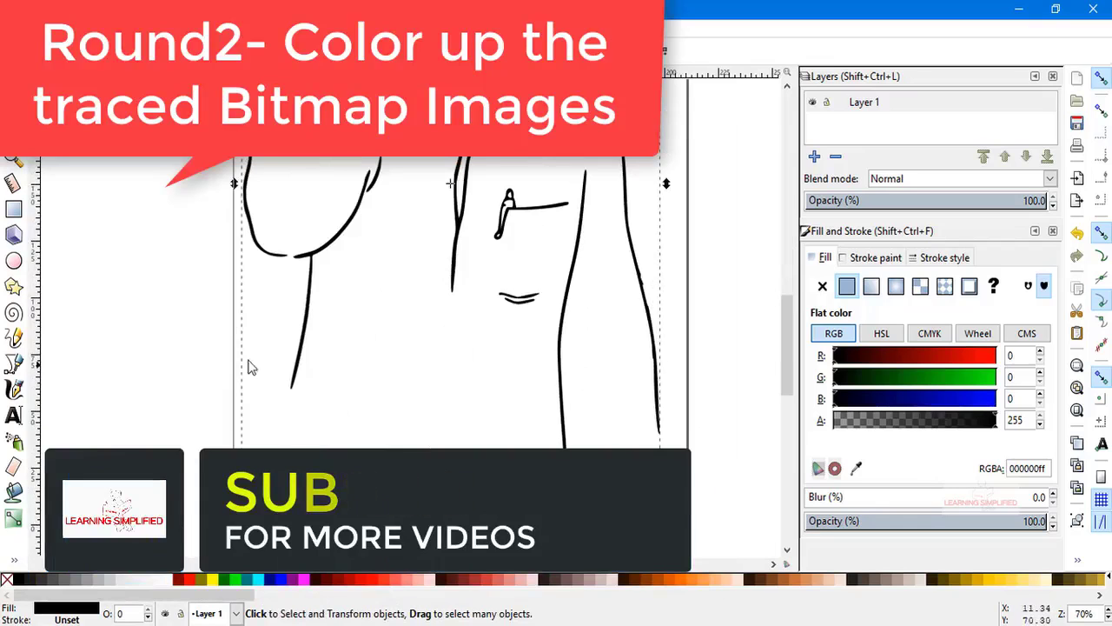
scroll(469, 365, up, 1)
scroll(579, 454, up, 8)
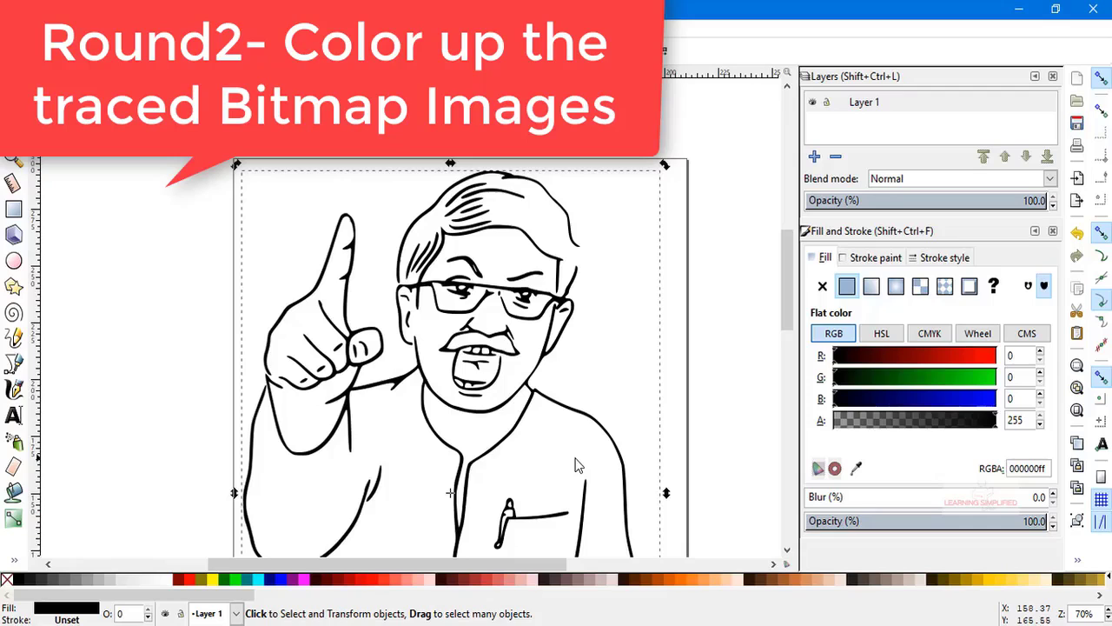
scroll(579, 463, down, 3)
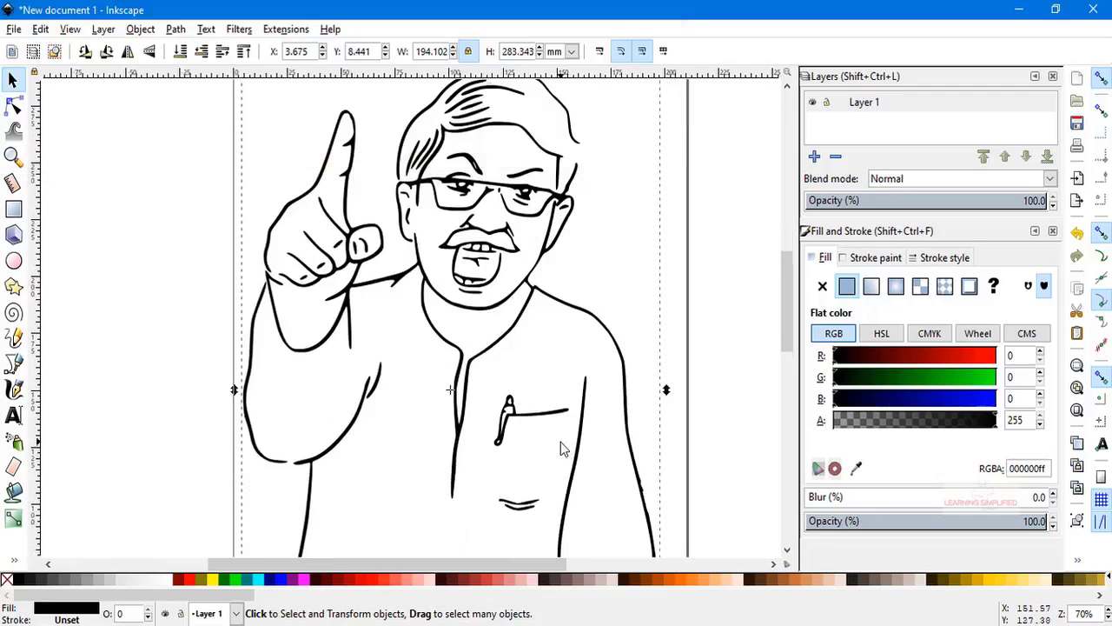
scroll(560, 449, down, 8)
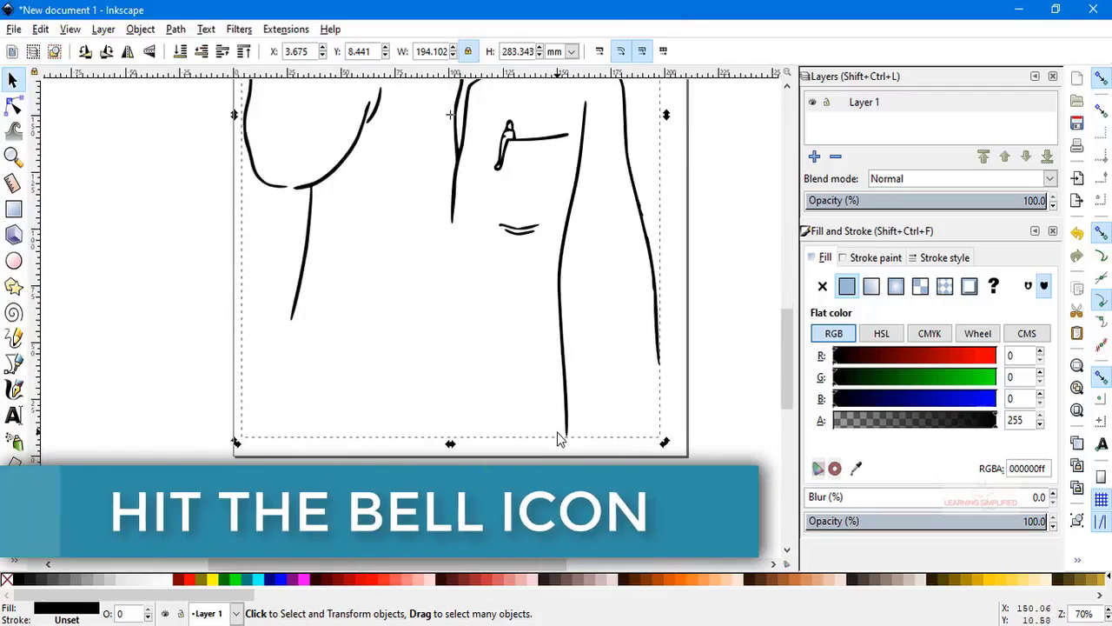
scroll(560, 443, up, 4)
scroll(660, 413, down, 2)
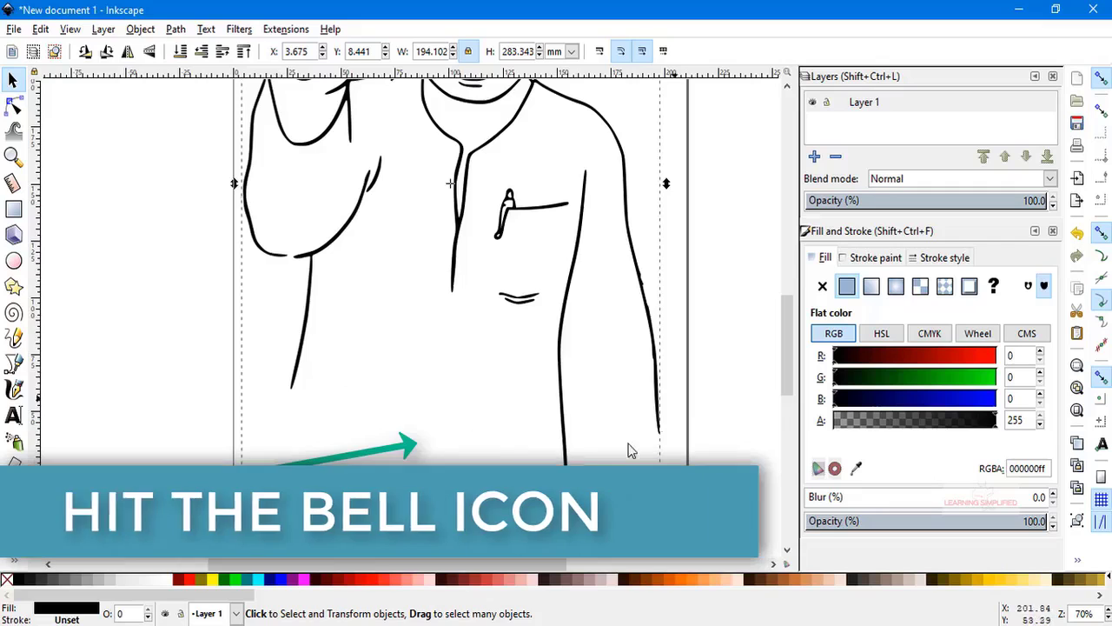
scroll(290, 272, up, 2)
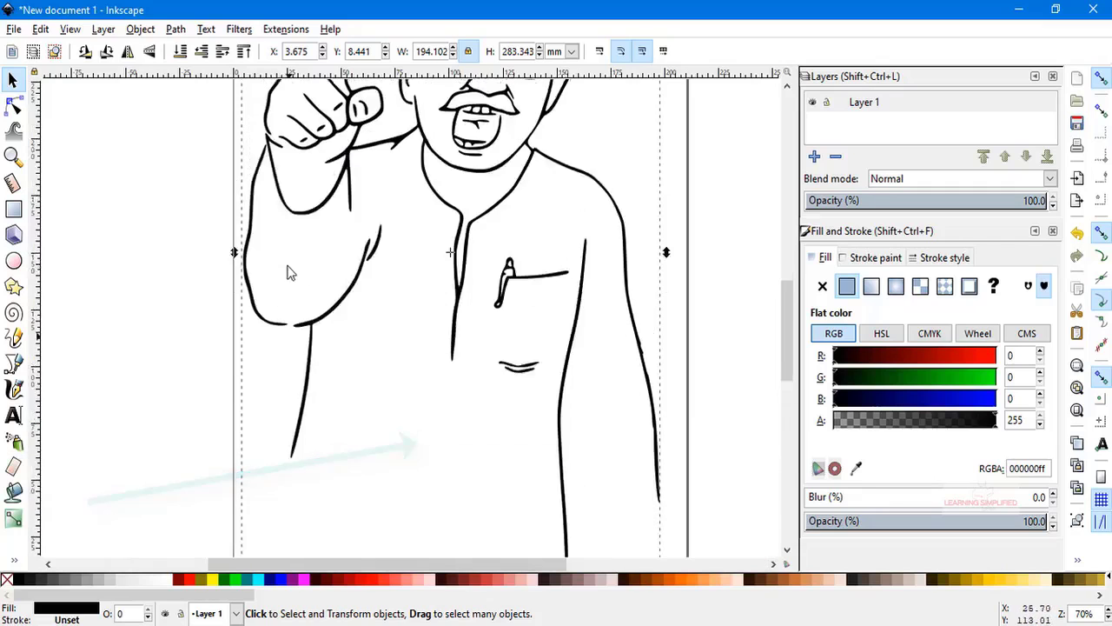
scroll(286, 313, down, 1)
scroll(280, 293, up, 6)
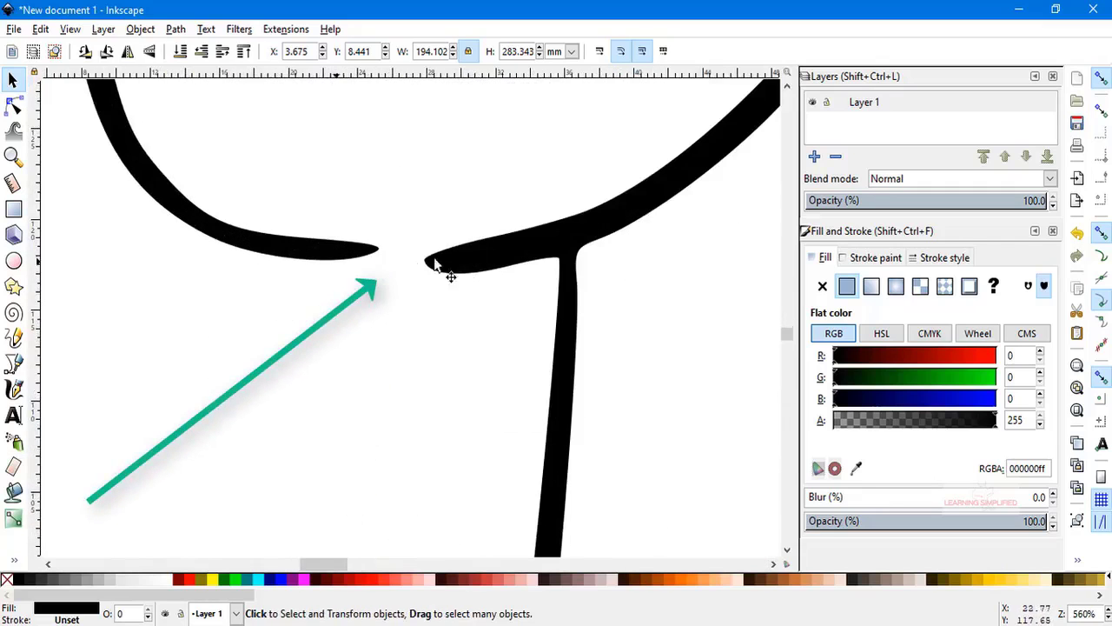
scroll(424, 278, down, 3)
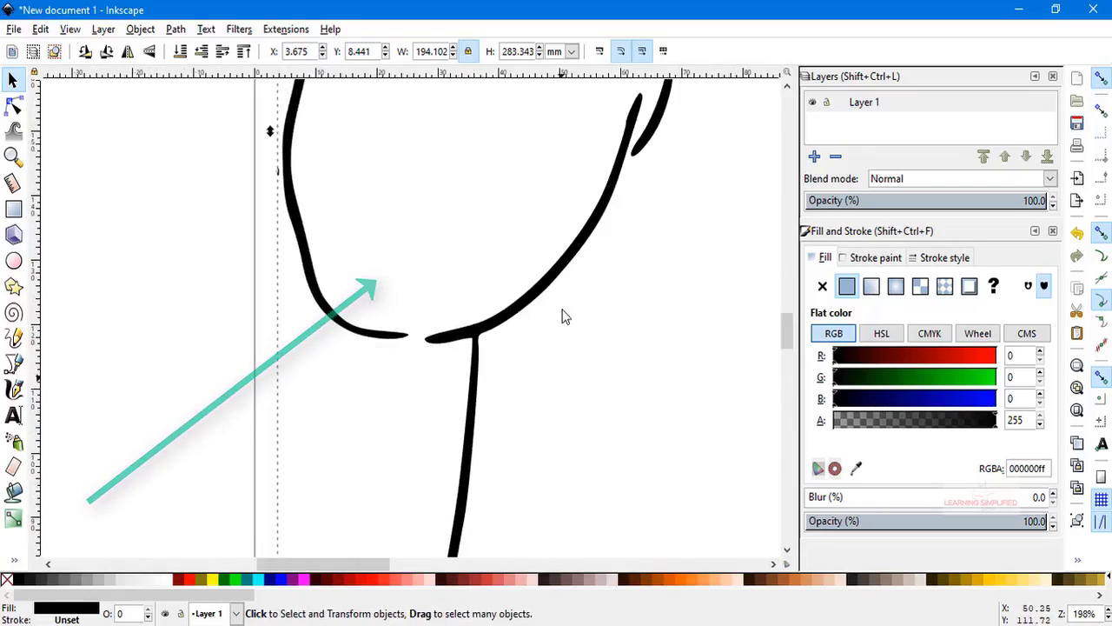
scroll(569, 352, down, 2)
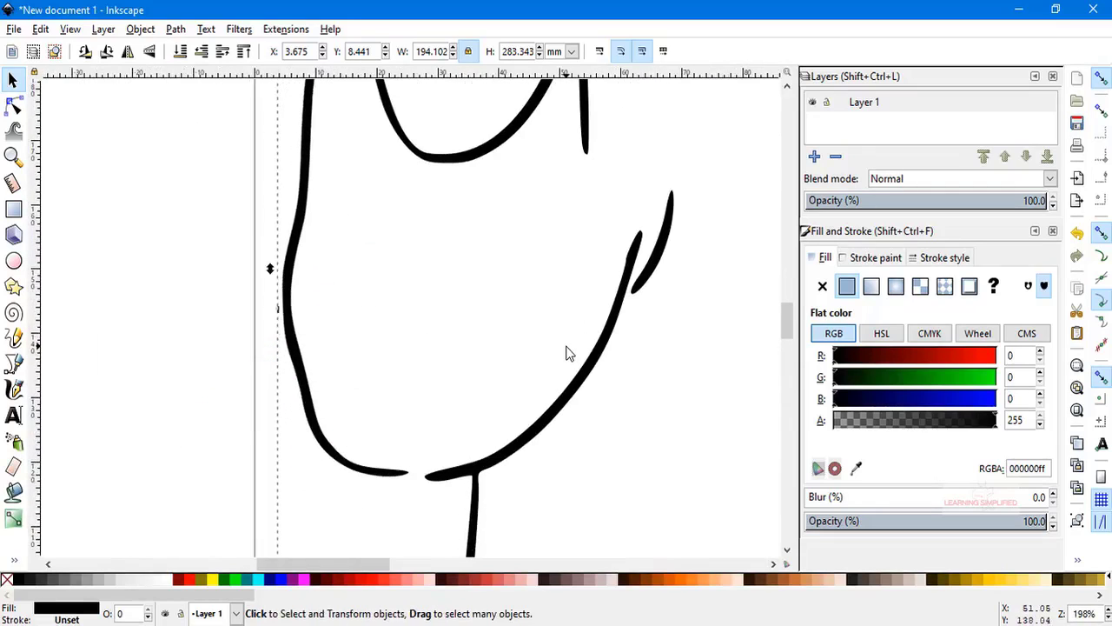
scroll(501, 424, down, 3)
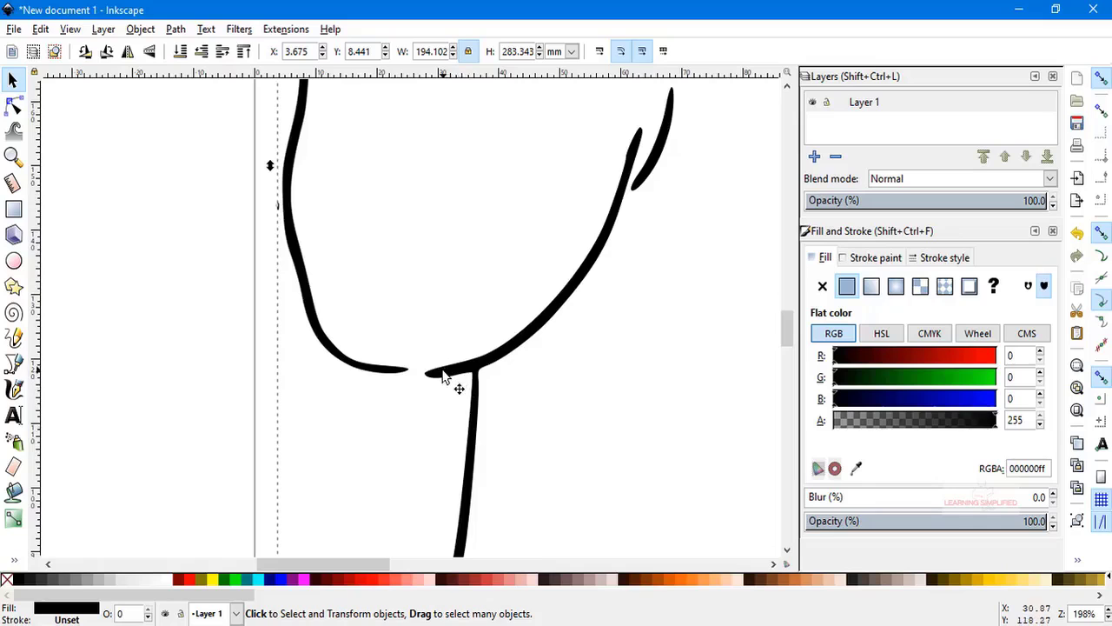
Close the gap at the bottom of the raised arm's sleeve by moving the left line's end node into the adjoining line
key(n)
scroll(578, 347, down, 4)
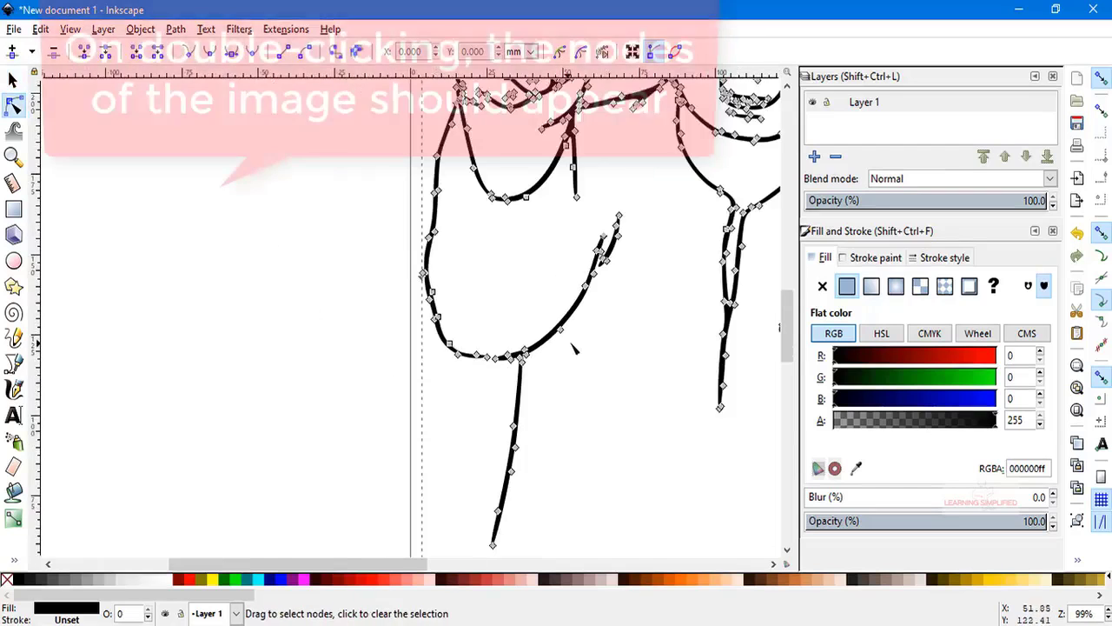
scroll(662, 367, right, 3)
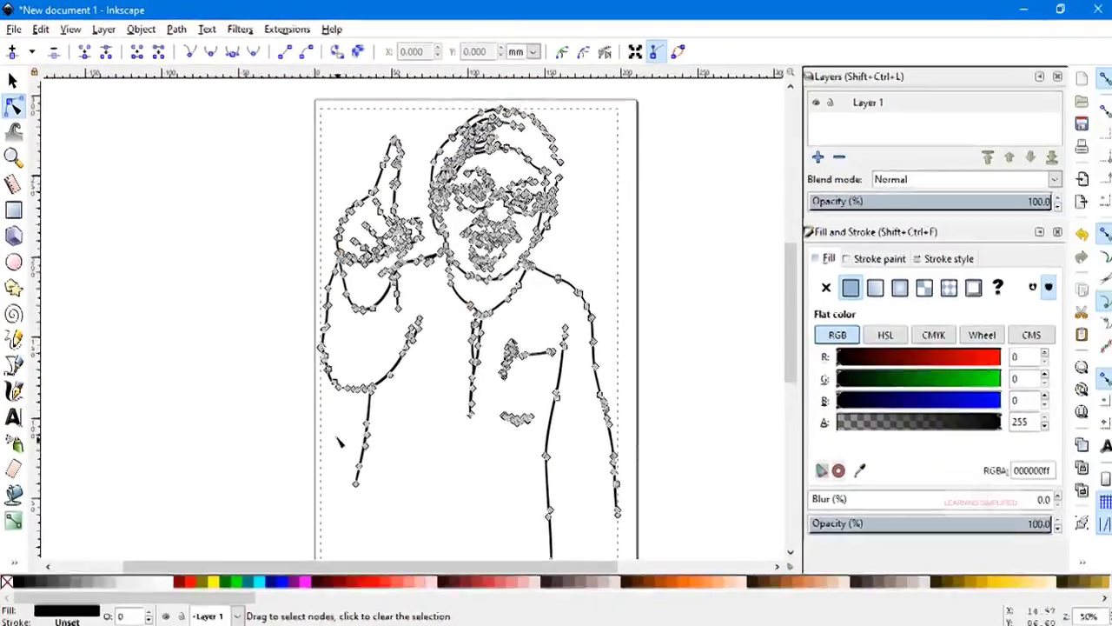
scroll(340, 441, up, 5)
scroll(360, 363, up, 4)
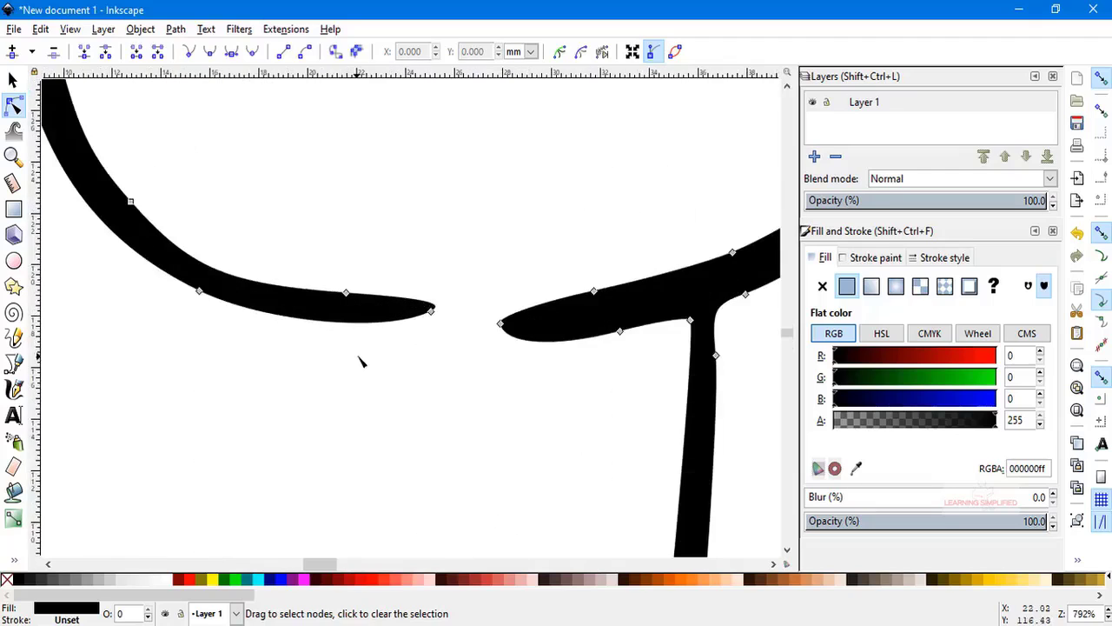
scroll(516, 367, up, 3)
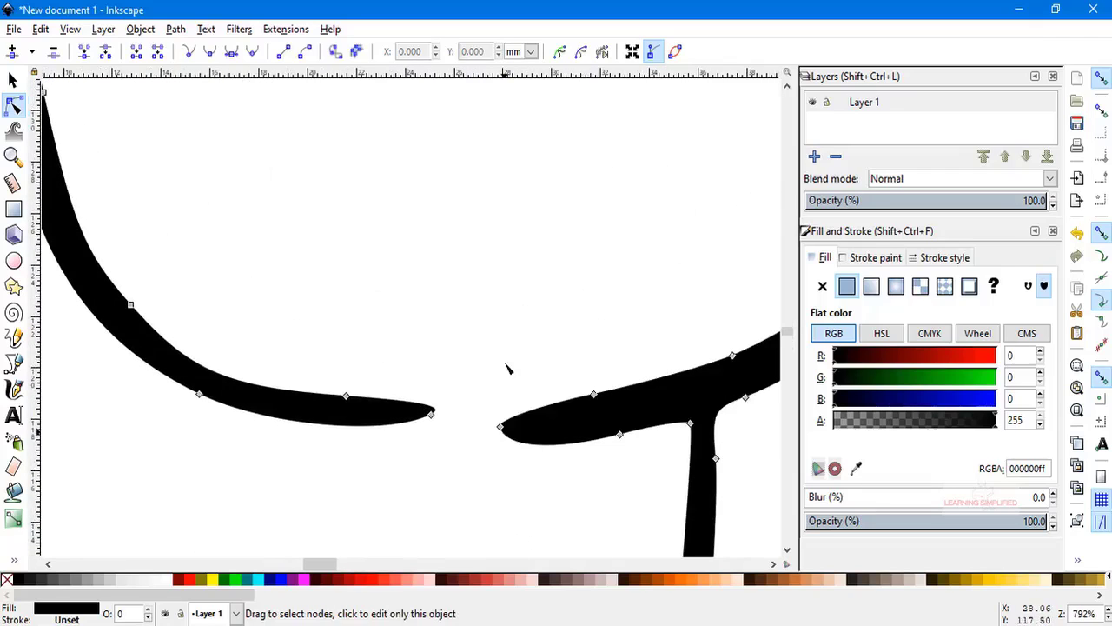
scroll(528, 445, up, 2)
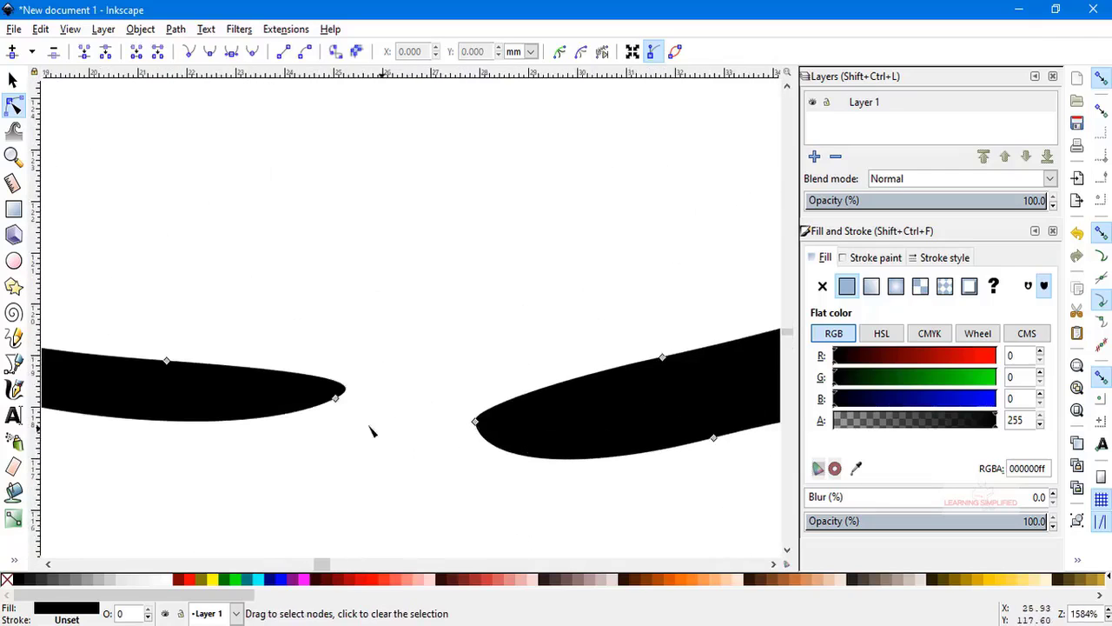
drag(337, 402, 603, 431)
scroll(484, 333, down, 9)
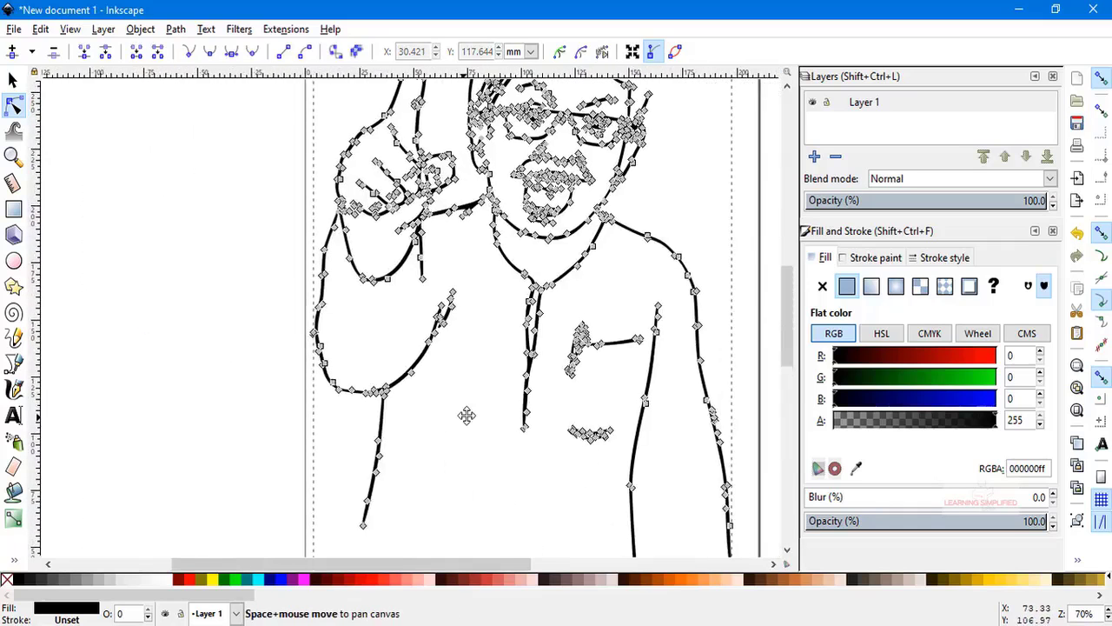
click(240, 262)
click(13, 81)
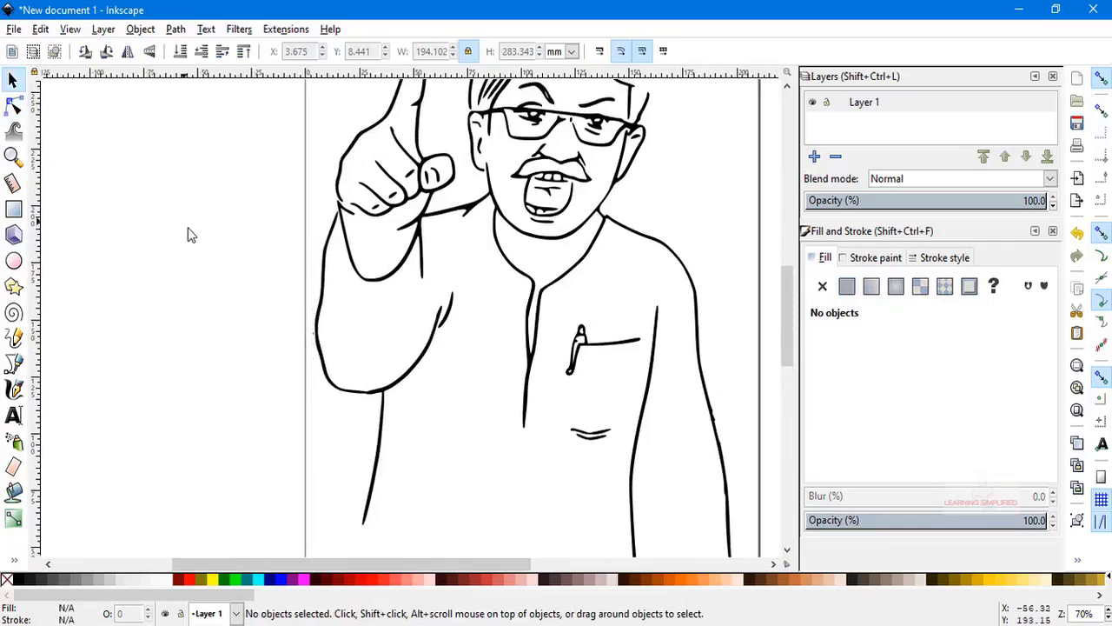
Try to close the gap between the hair outline and temple line by moving the hair's end node onto the line below
scroll(487, 409, up, 2)
scroll(454, 443, down, 1)
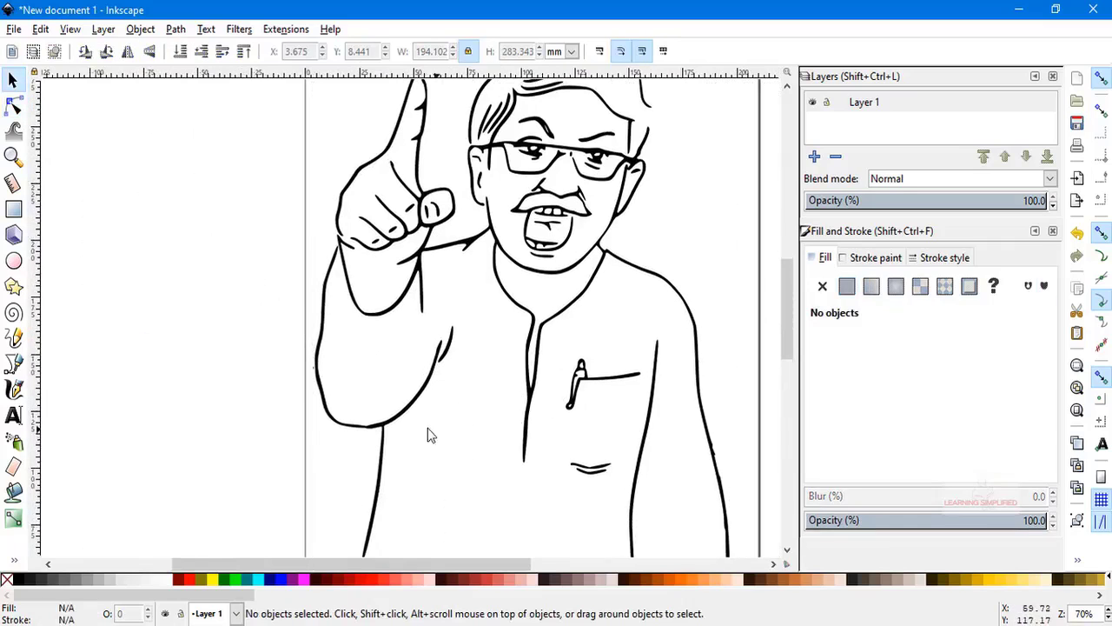
scroll(372, 434, up, 4)
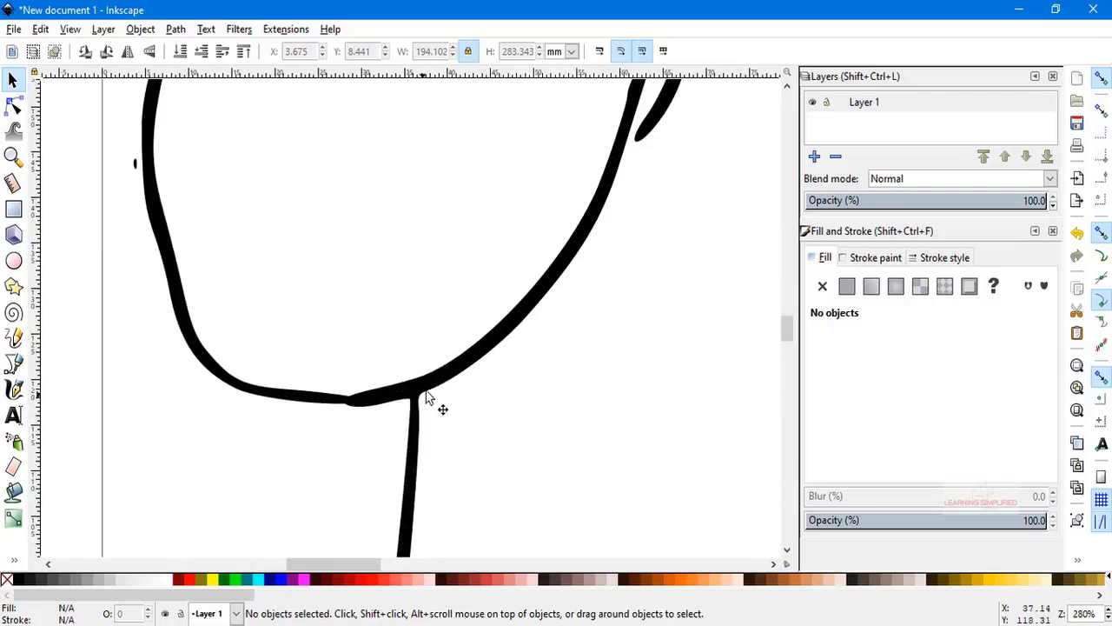
scroll(383, 423, down, 3)
scroll(525, 381, down, 2)
drag(526, 381, 308, 478)
scroll(486, 265, up, 5)
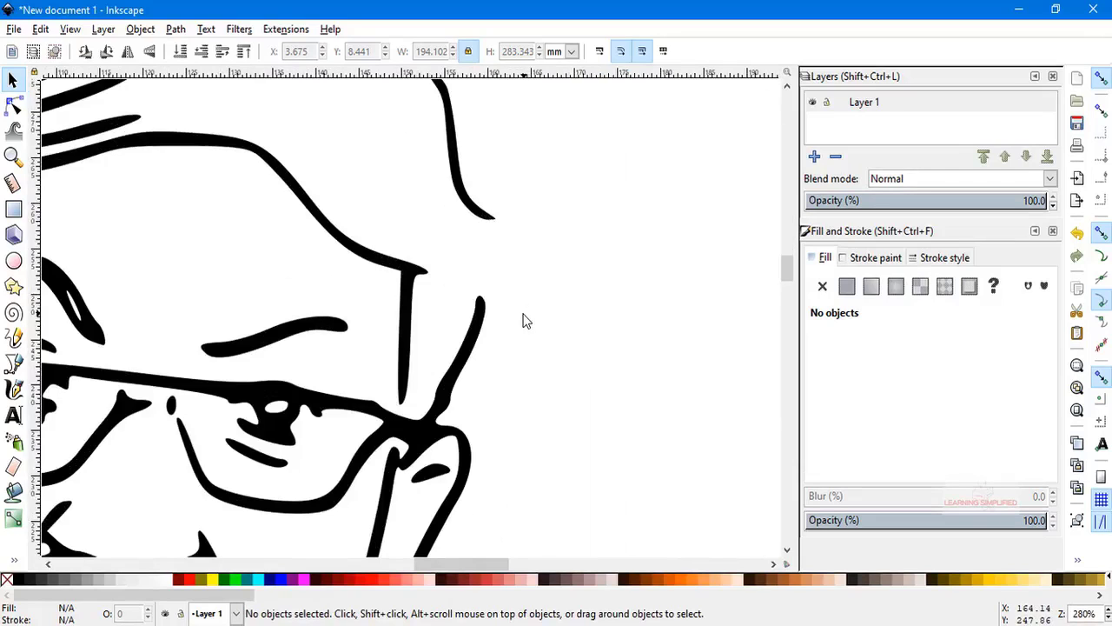
double_click(488, 221)
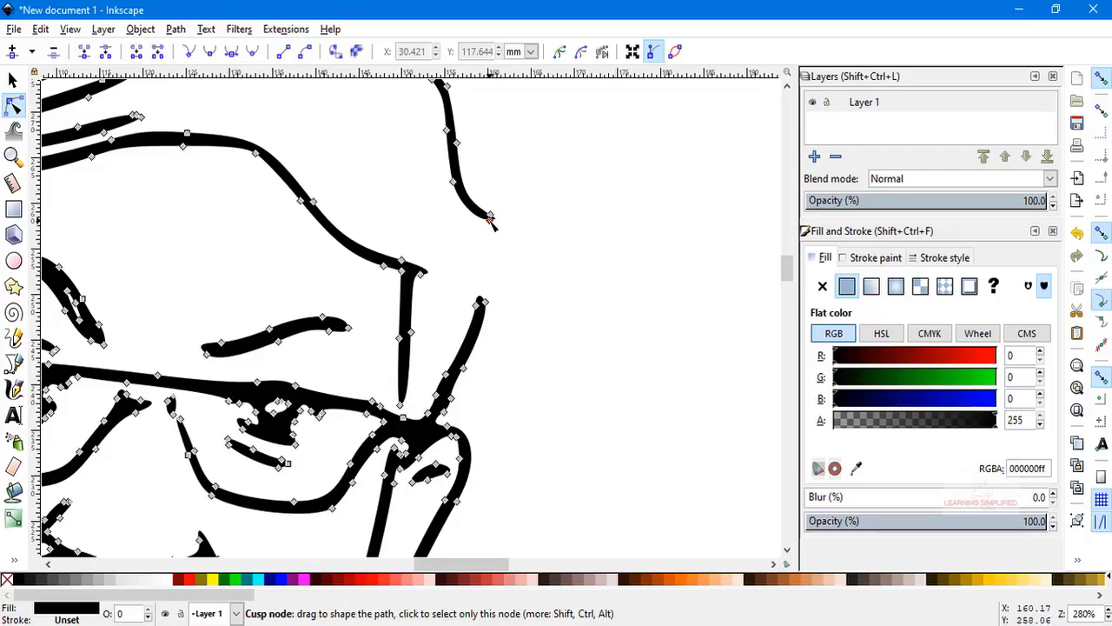
mouse_move(492, 219)
mouse_down()
mouse_move(502, 323)
mouse_move(483, 302)
mouse_up()
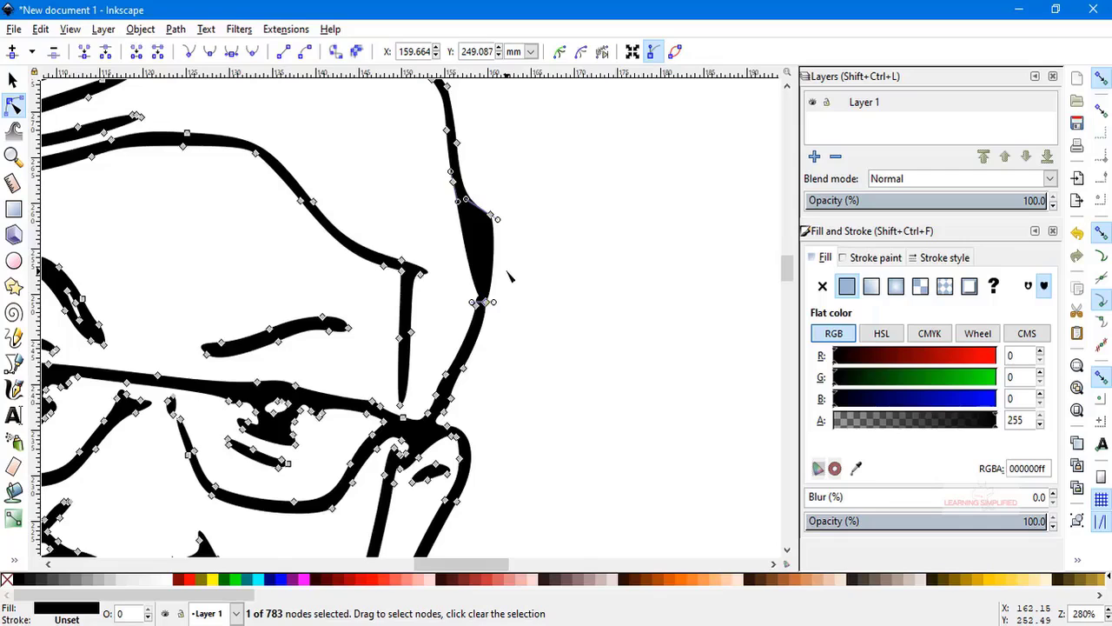
key(Delete)
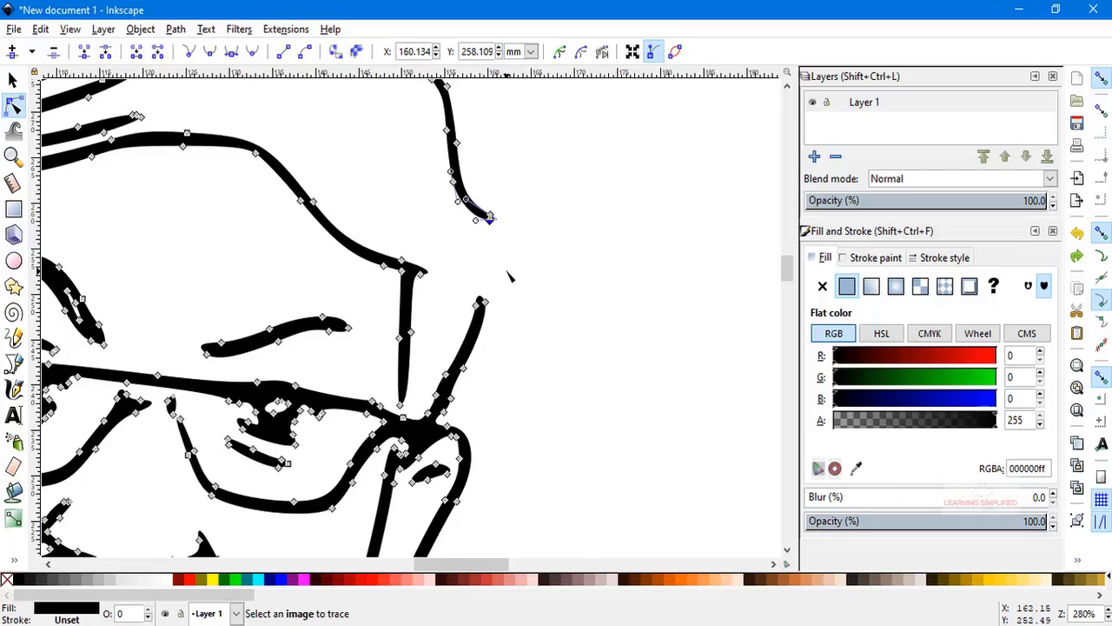
click(13, 80)
click(532, 194)
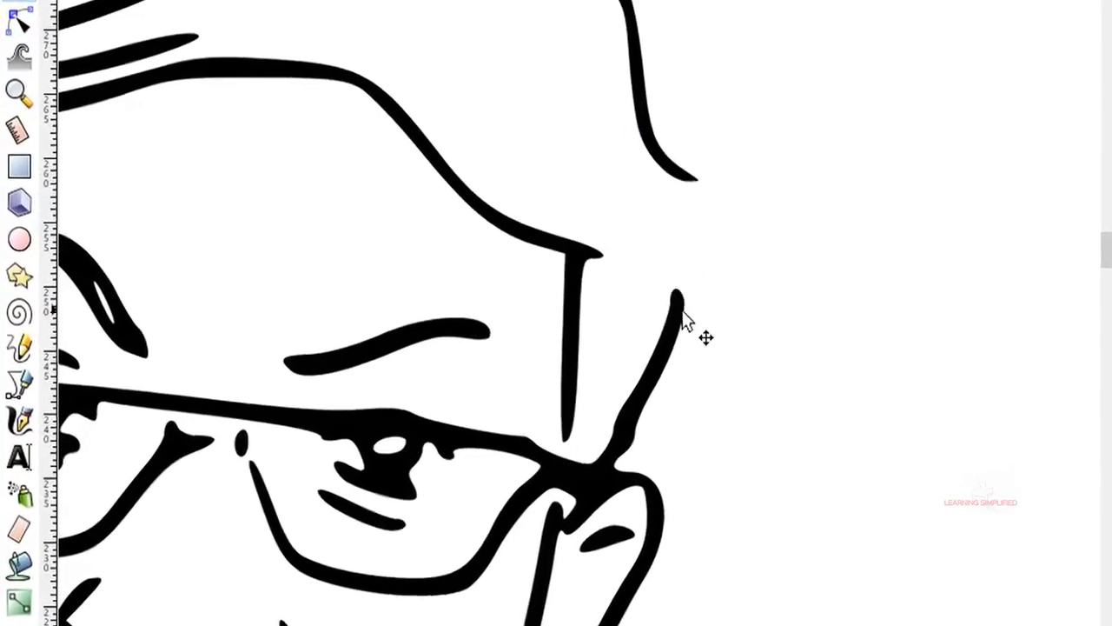
Draw a pointed, two-segment Bezier path about 10 mm wide and 9.7 mm high, joining the hair outline's end to the temple line
click(20, 388)
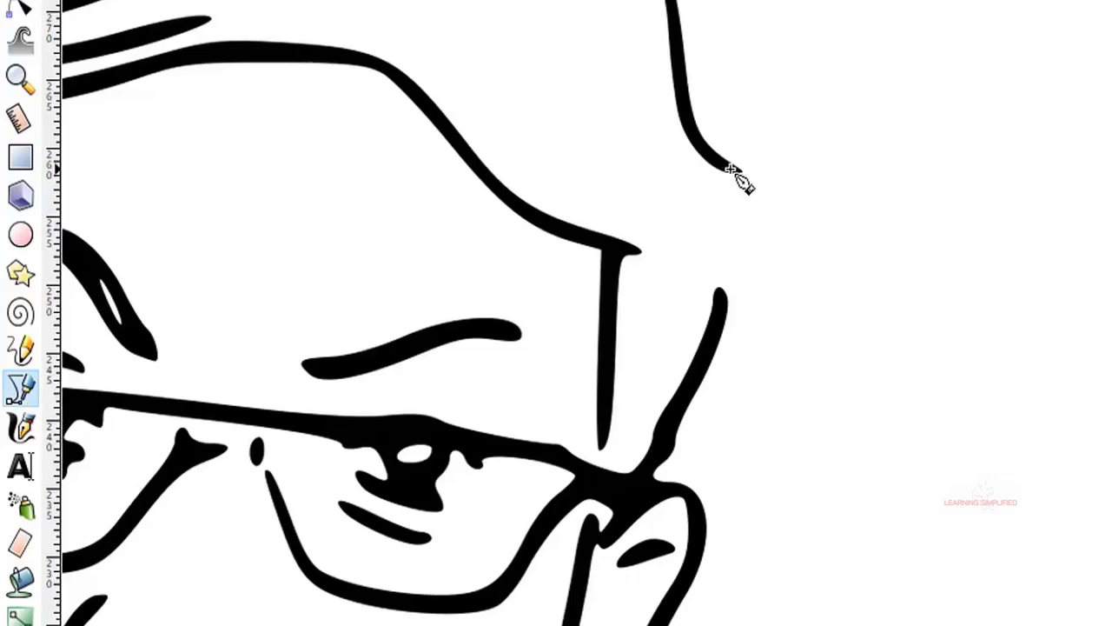
drag(852, 189, 891, 175)
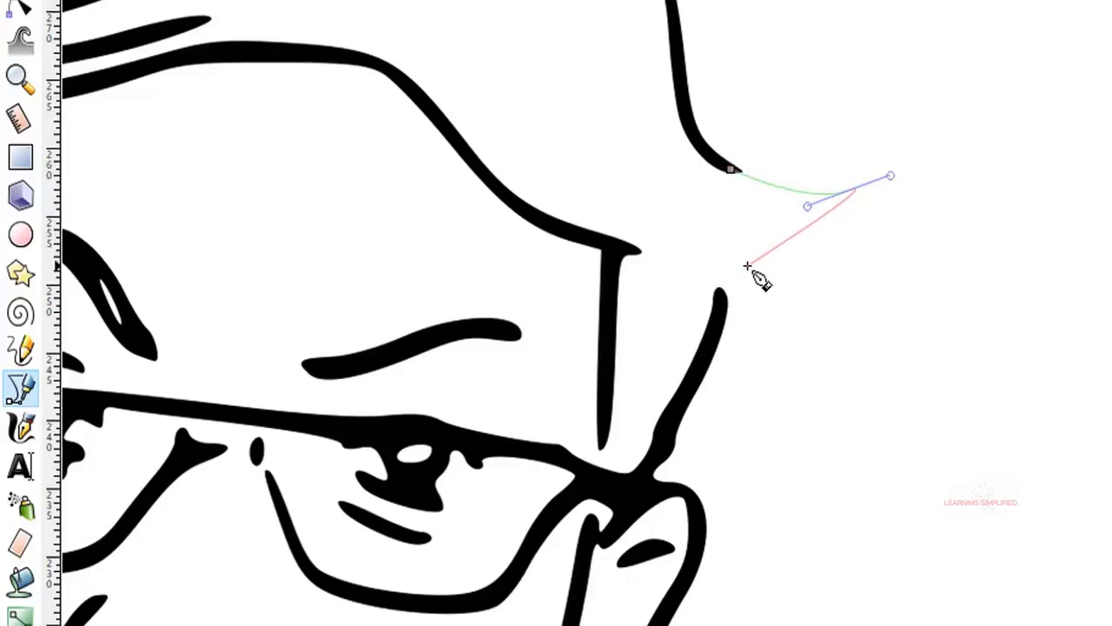
key(Return)
click(849, 191)
drag(723, 297, 646, 326)
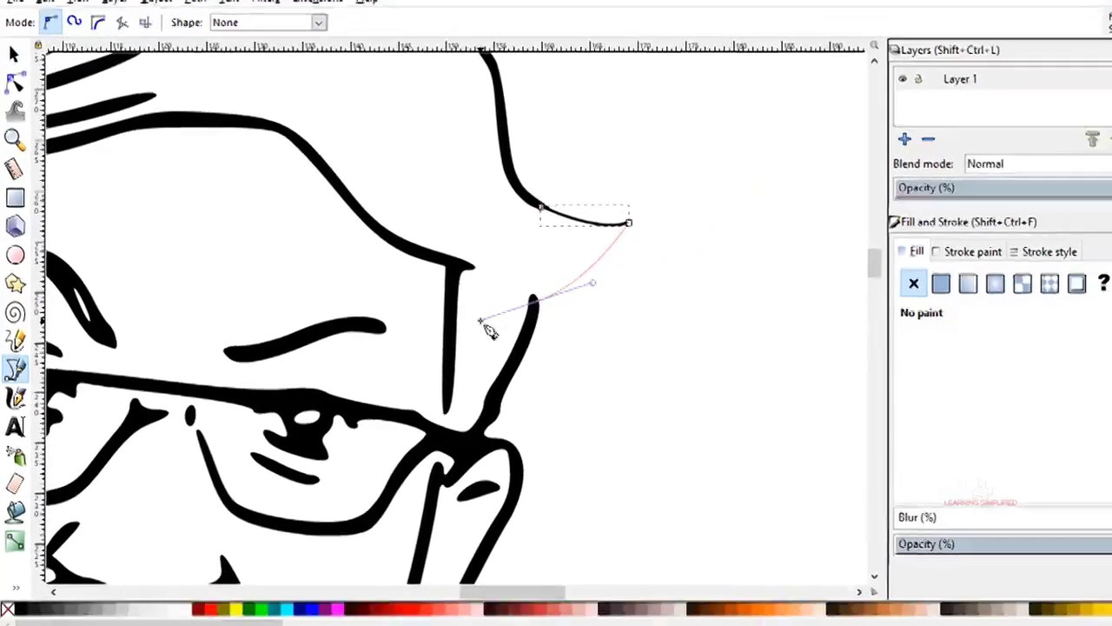
drag(488, 330, 491, 335)
key(Return)
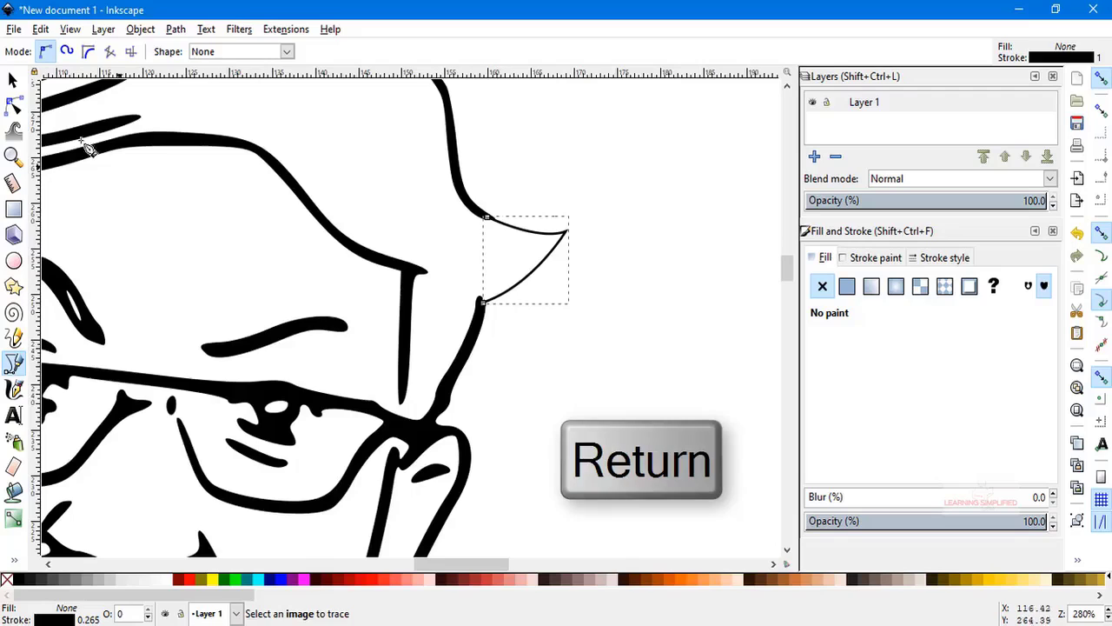
Set the stroke width of the new hair path to 0.665 mm and deselect it
click(14, 79)
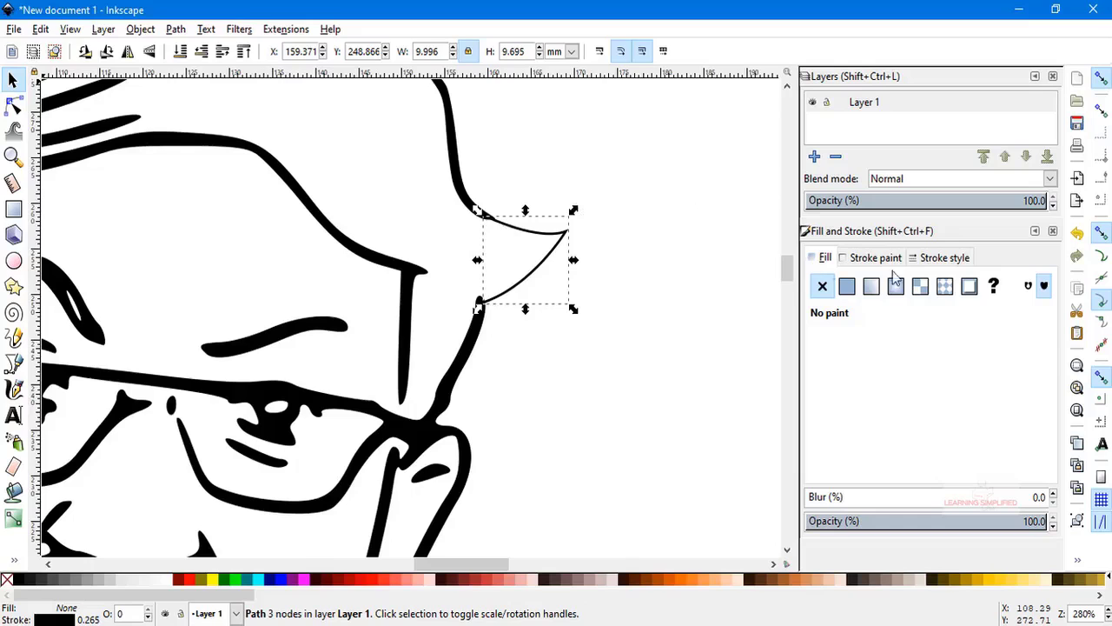
click(941, 257)
scroll(933, 284, up, 4)
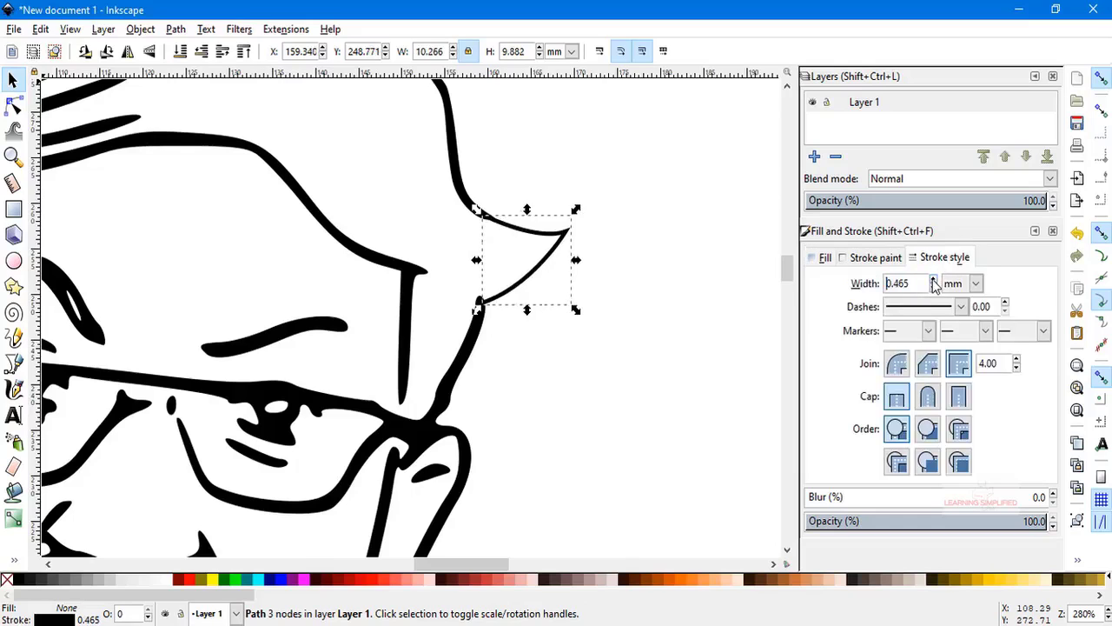
click(624, 220)
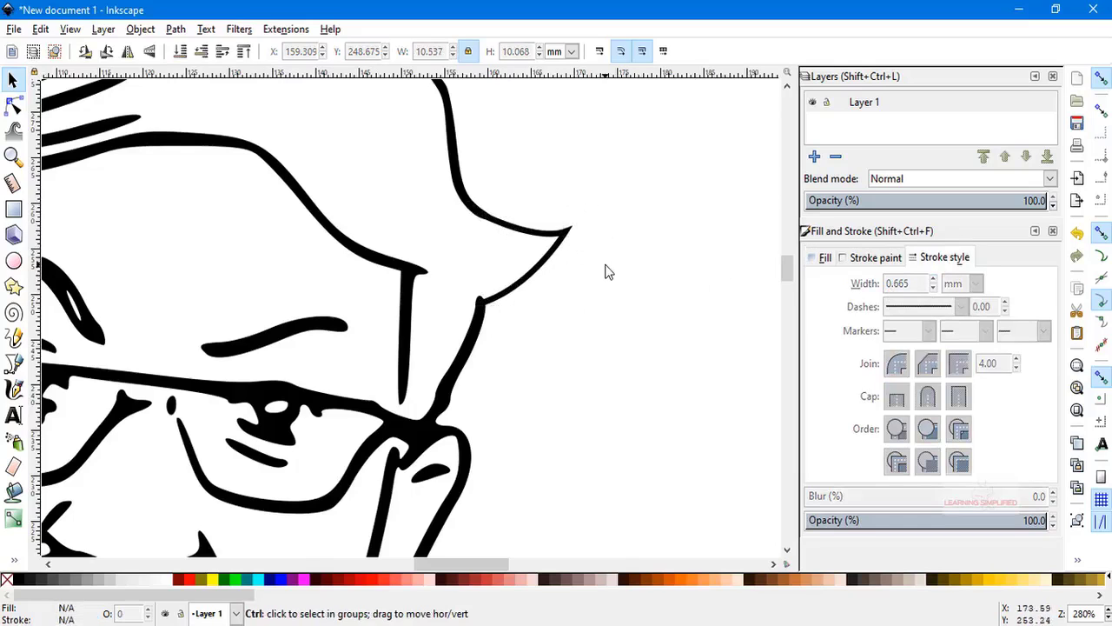
Set the stroke width of the pointed hair path beside the temple to 0.865 mm and deselect it
scroll(640, 304, down, 3)
scroll(492, 260, up, 5)
double_click(567, 187)
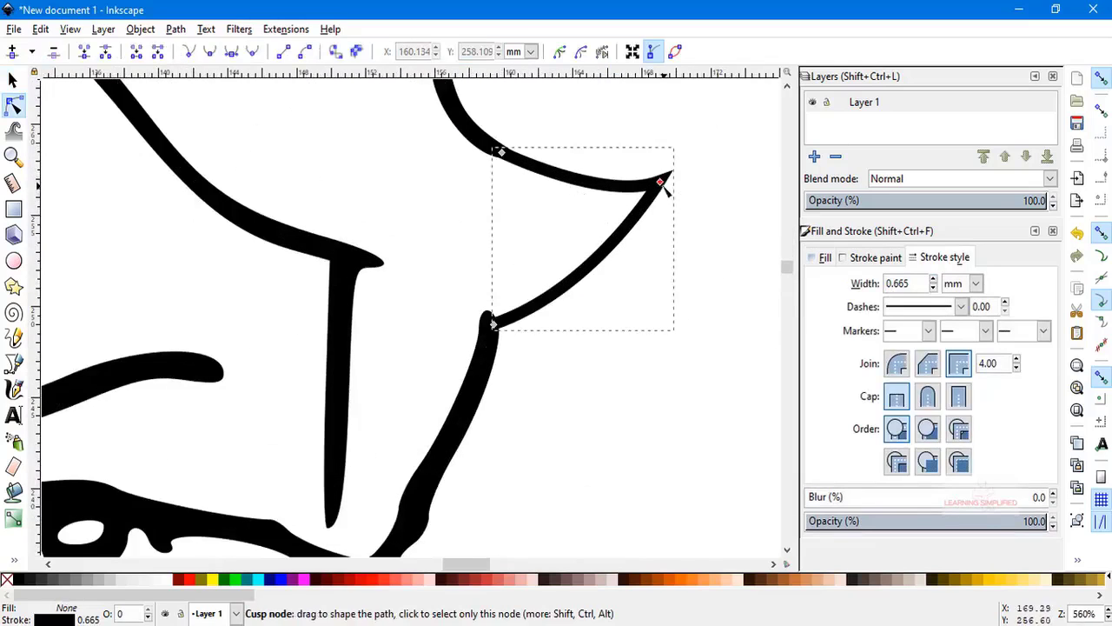
key(F1)
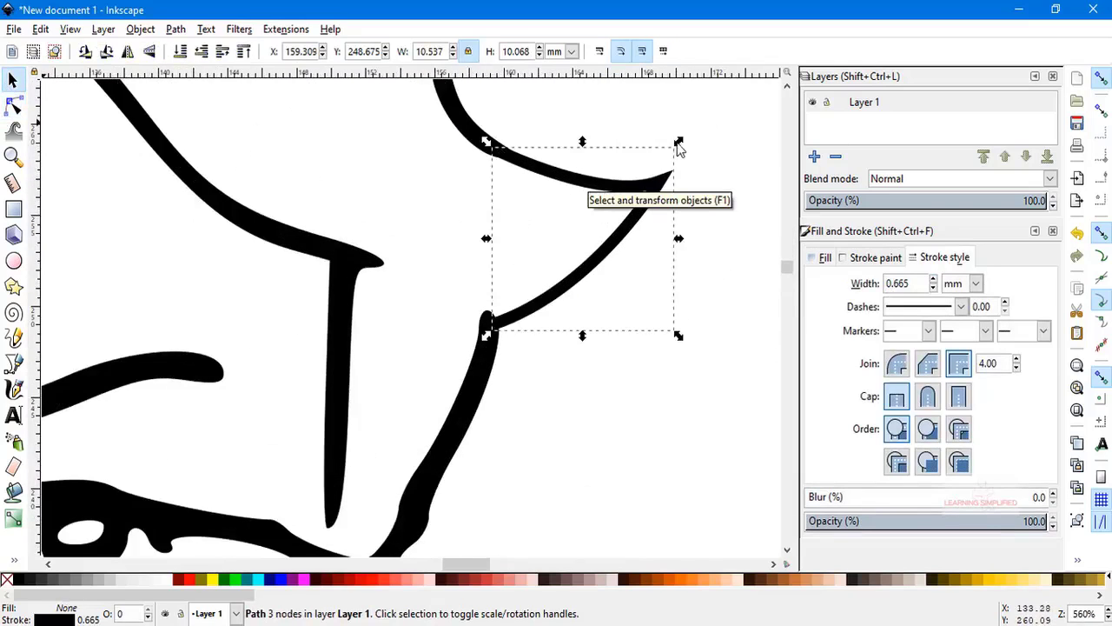
click(934, 282)
click(934, 281)
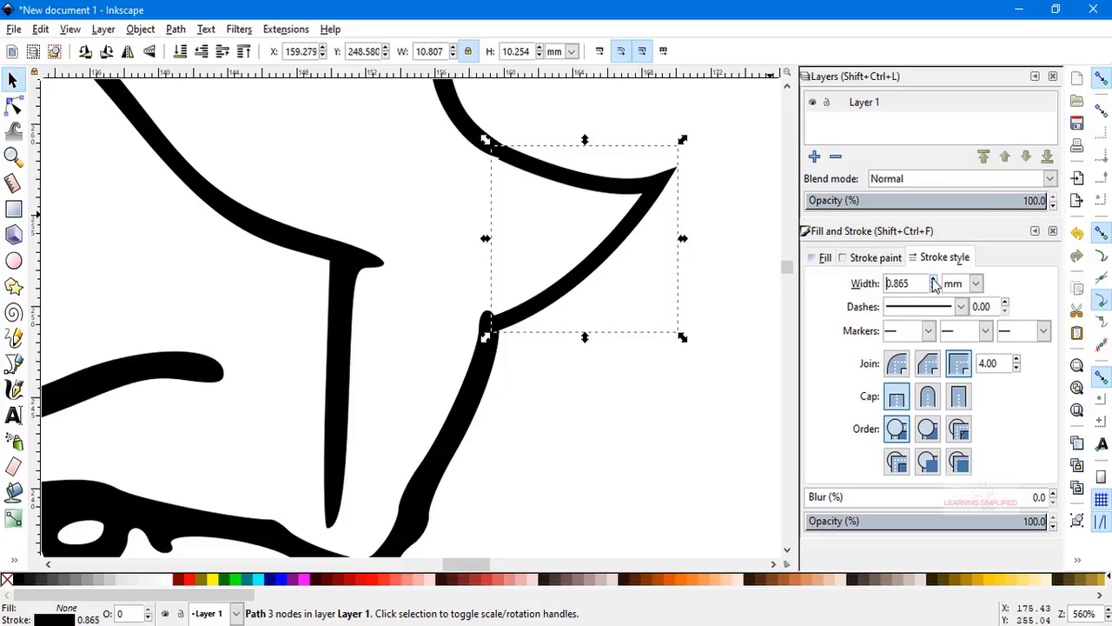
click(727, 226)
scroll(727, 261, down, 7)
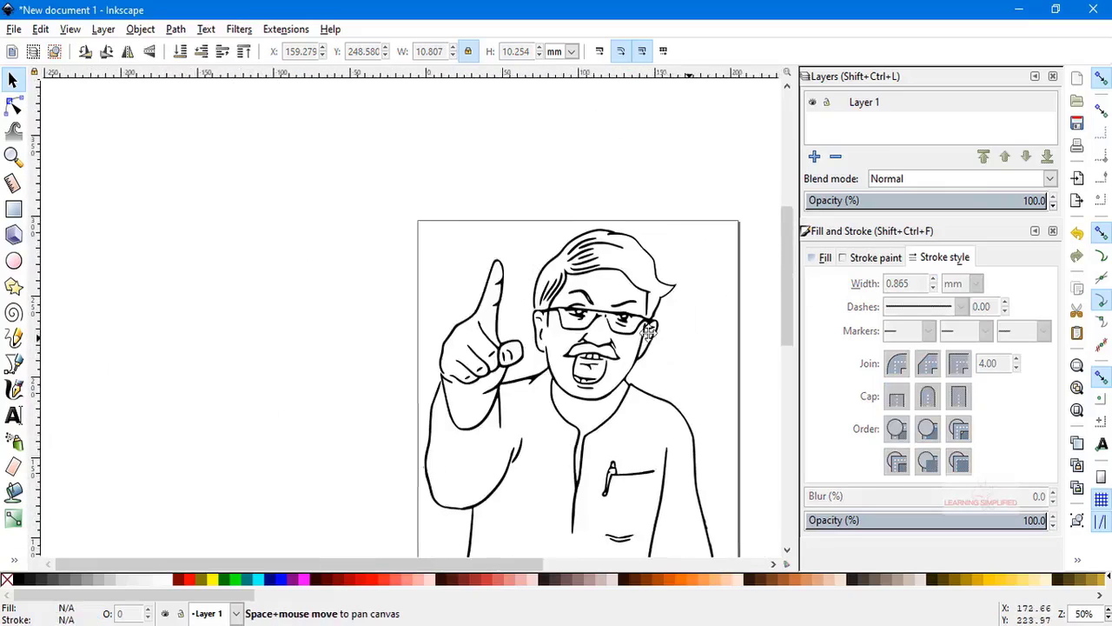
Move the end nodes of the vertical sideburn line and the face line below it into the glasses frame to close both gaps
drag(649, 331, 576, 317)
scroll(537, 341, up, 8)
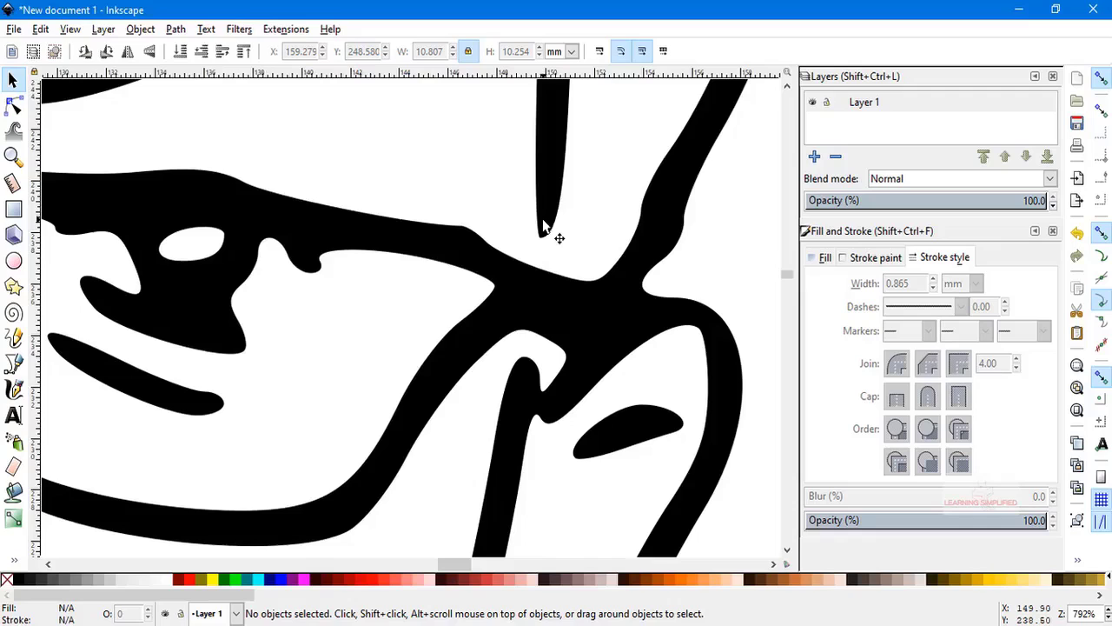
double_click(545, 227)
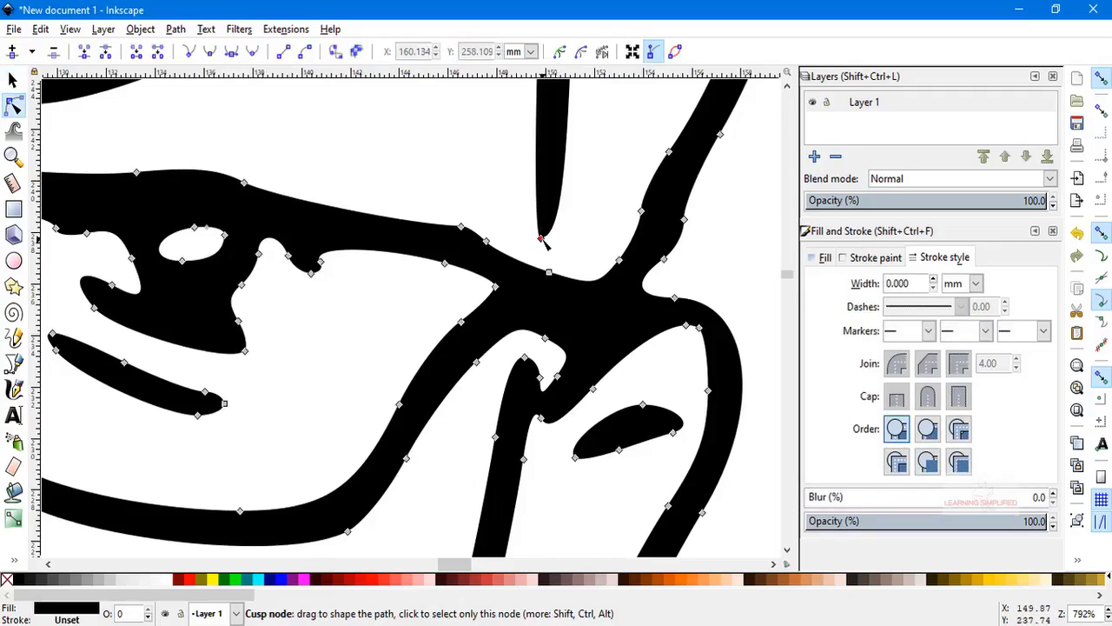
drag(540, 239, 538, 300)
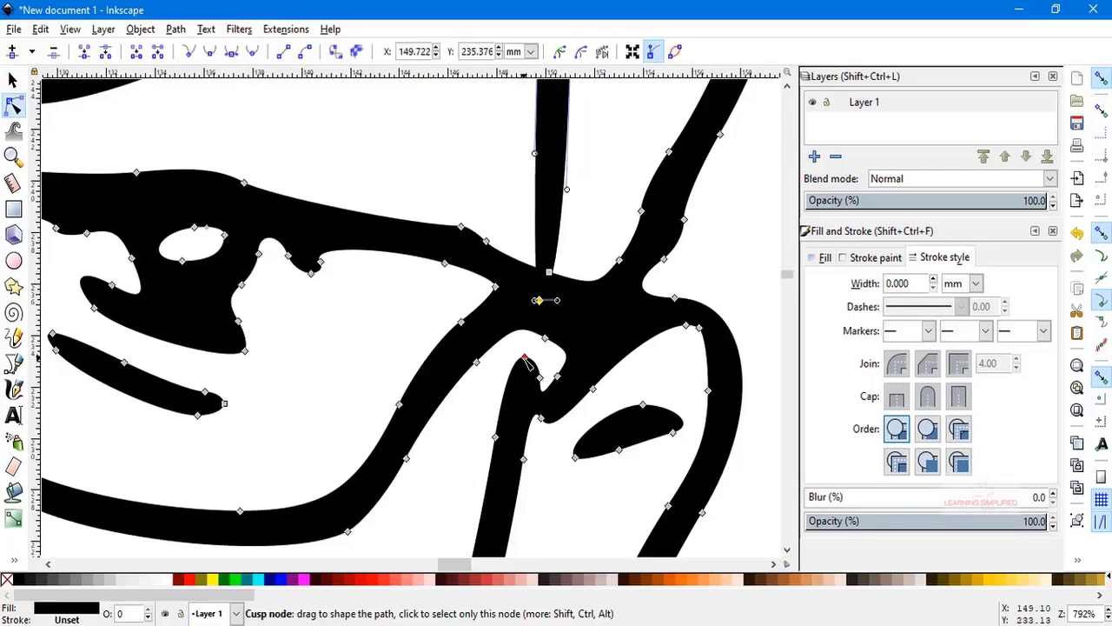
drag(525, 358, 539, 301)
click(13, 80)
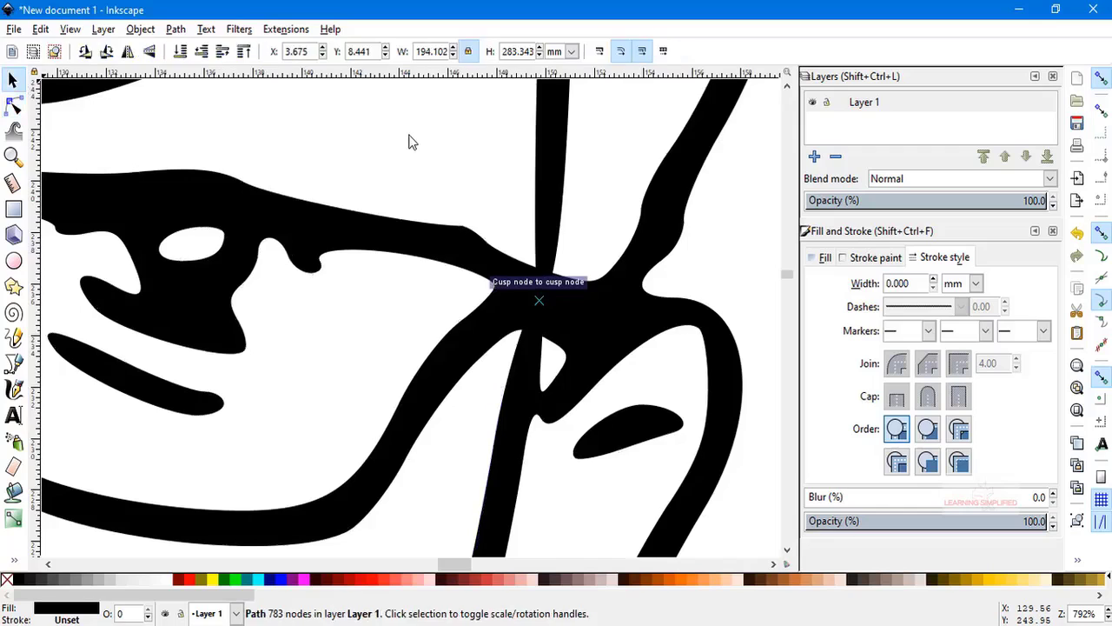
key(Escape)
scroll(634, 283, down, 7)
scroll(704, 291, down, 1)
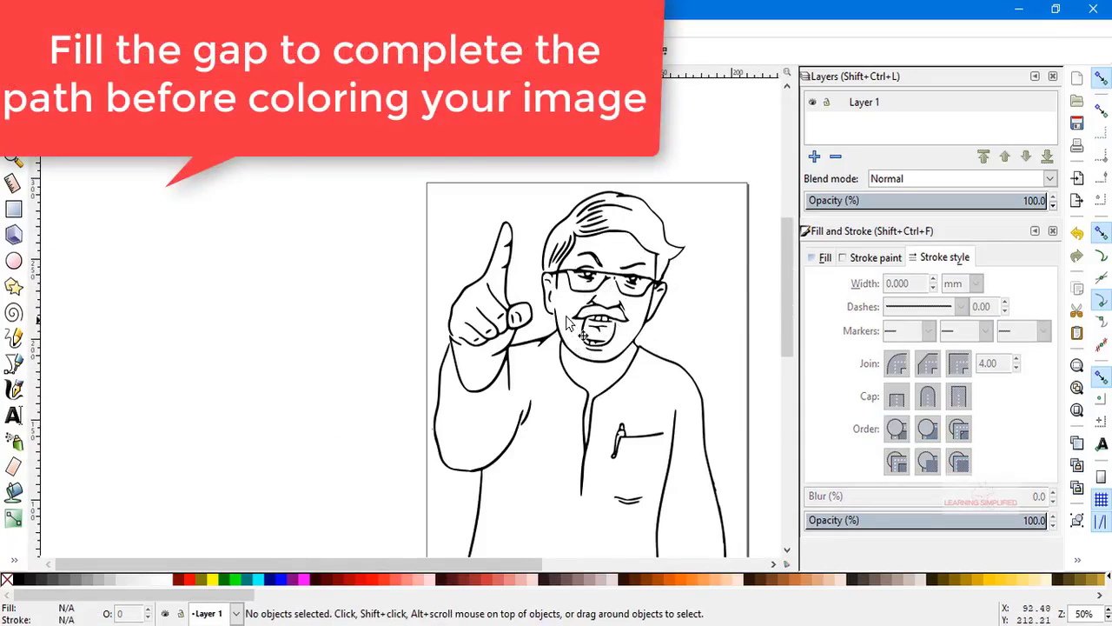
Close the gap below the ear beside the pointing hand by moving the ear line's end node into the jaw line
scroll(566, 323, up, 9)
click(484, 322)
key(n)
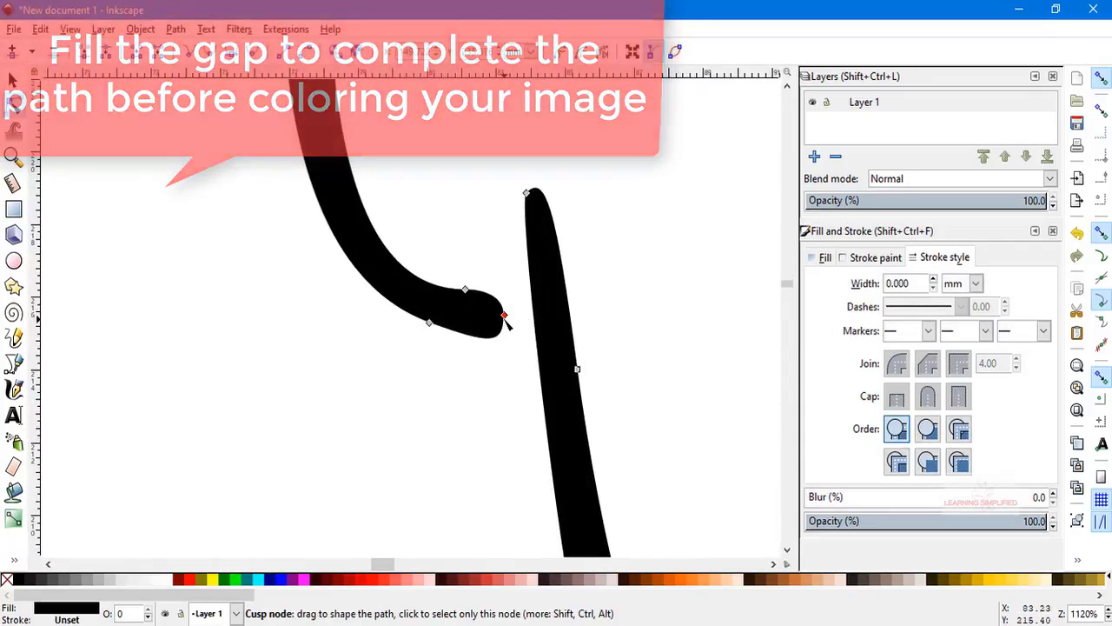
drag(505, 316, 552, 313)
scroll(564, 306, down, 3)
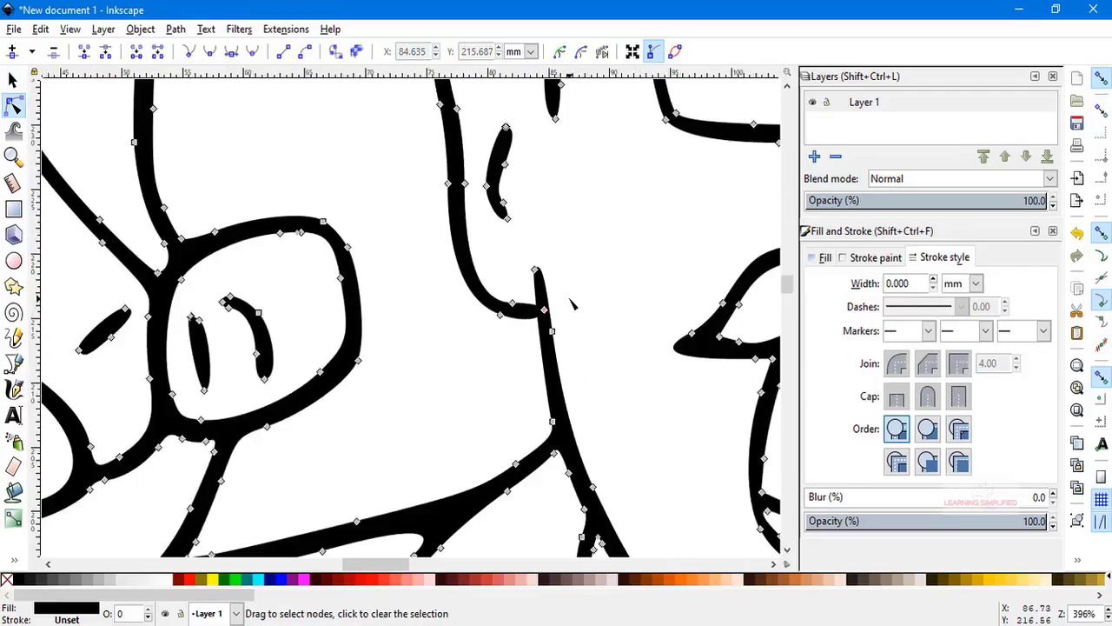
scroll(571, 303, down, 5)
click(318, 198)
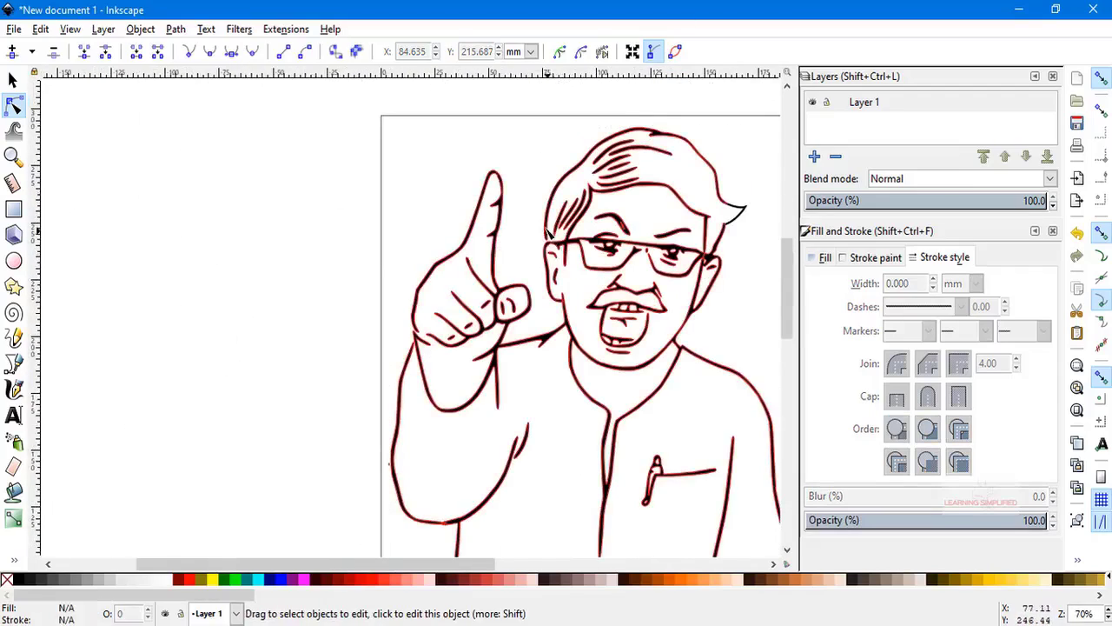
Join the hair outline to the glasses arm above that ear by moving the hair's end node, and deselect the drawing
scroll(532, 289, up, 6)
click(532, 296)
click(532, 333)
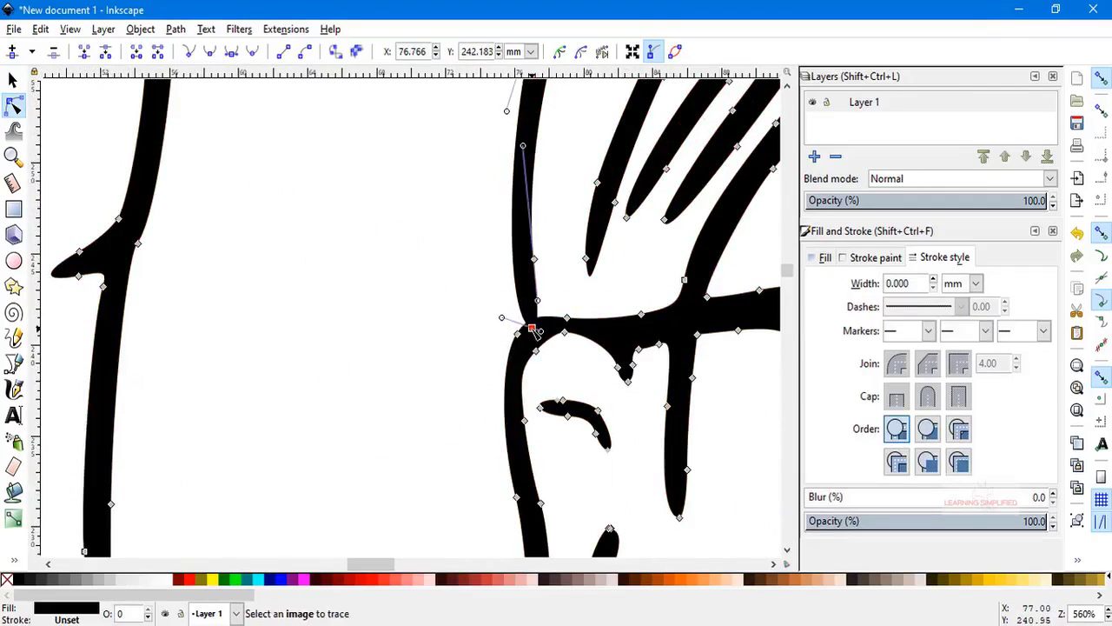
click(13, 80)
scroll(446, 246, down, 6)
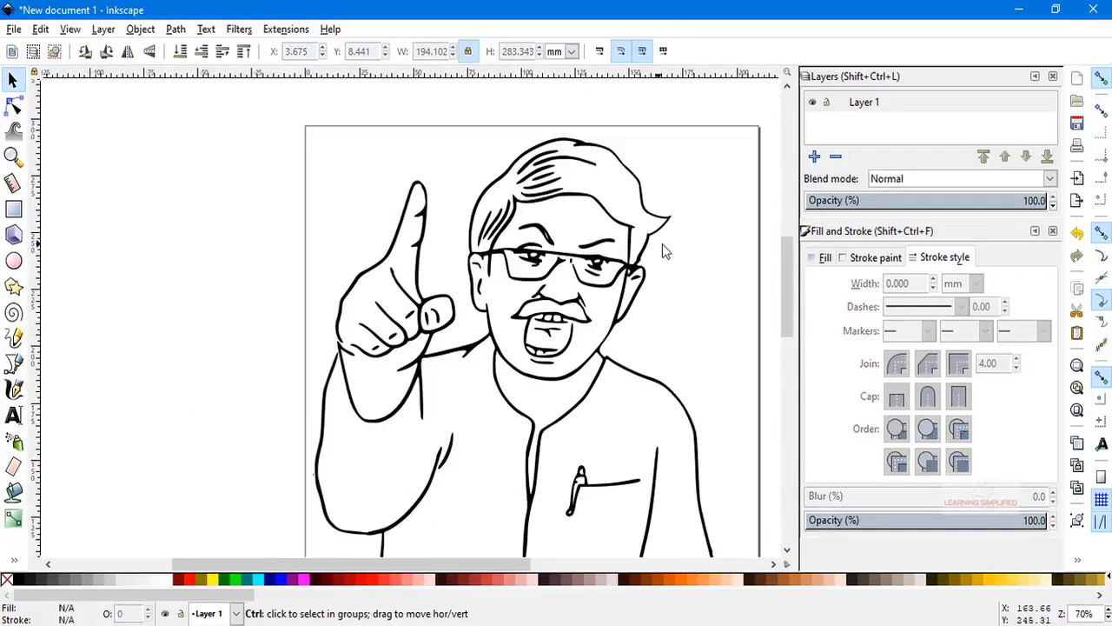
click(686, 287)
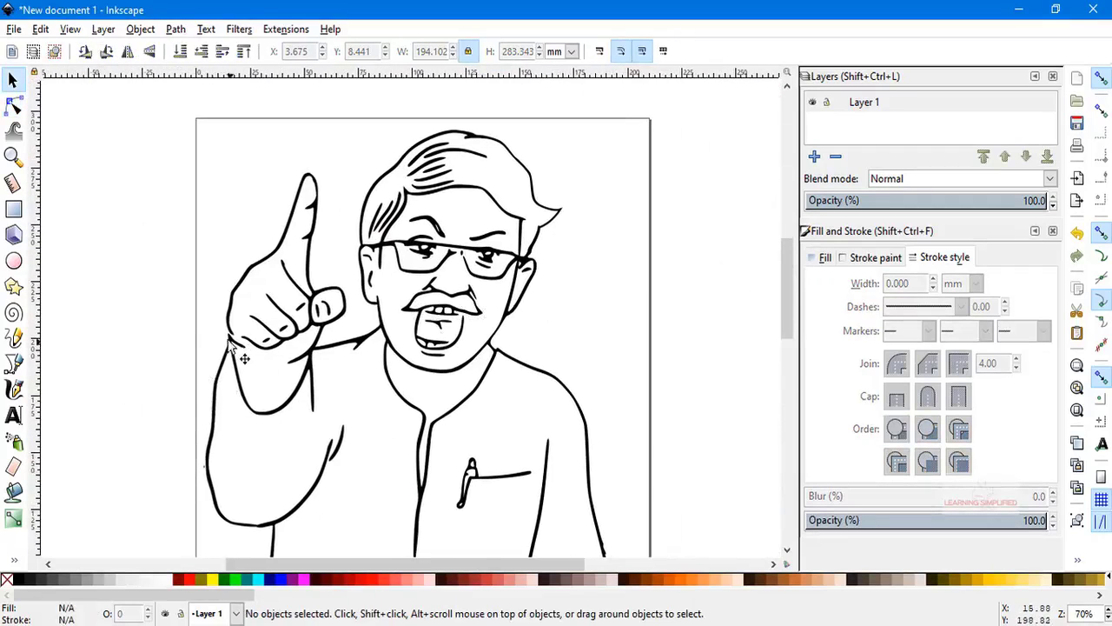
Close the gap at the wrist of the pointing hand by moving the wrist line's upper node into the hand outline
scroll(244, 358, up, 6)
click(136, 379)
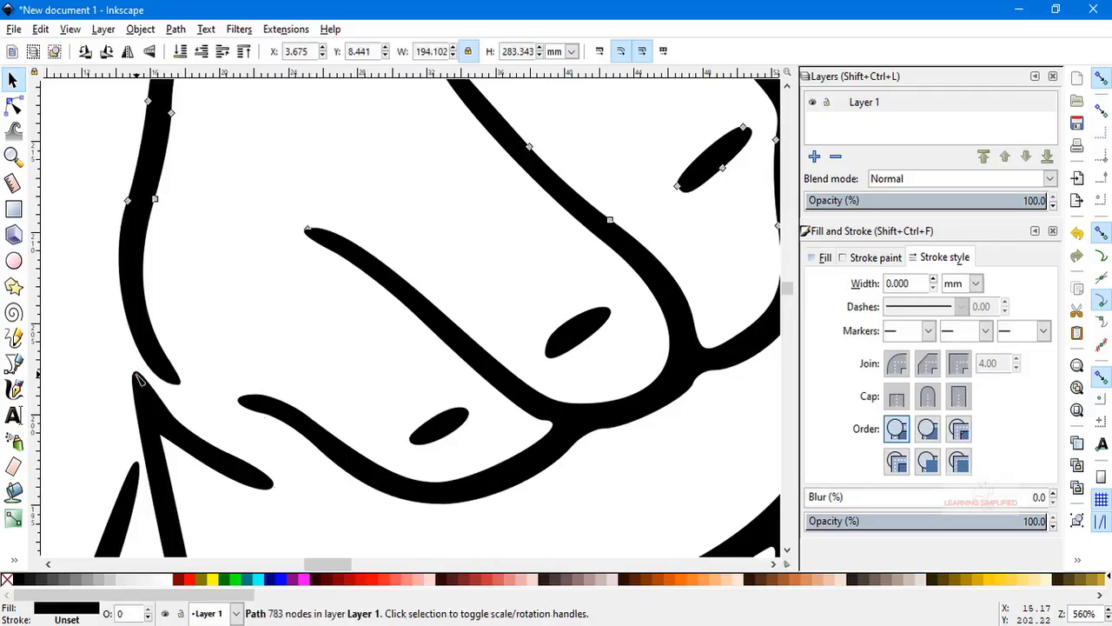
key(n)
drag(134, 379, 127, 301)
click(12, 79)
scroll(534, 310, down, 4)
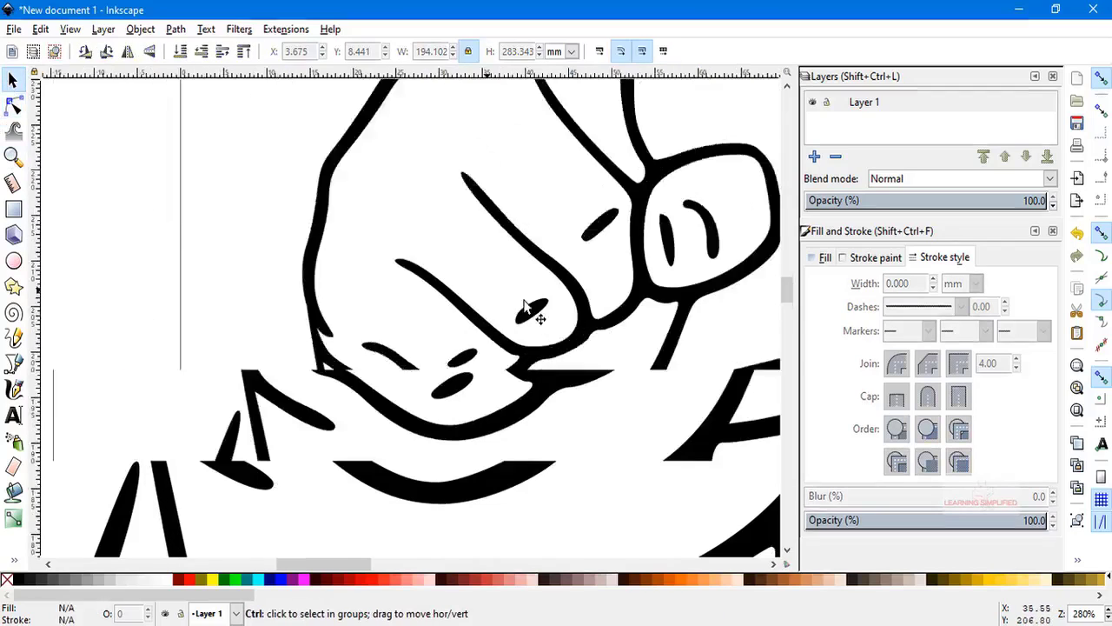
Close the gap at the top of the raised arm's sleeve by moving the sleeve outline's end node into the wrist line
scroll(500, 347, up, 3)
scroll(488, 338, up, 4)
double_click(454, 325)
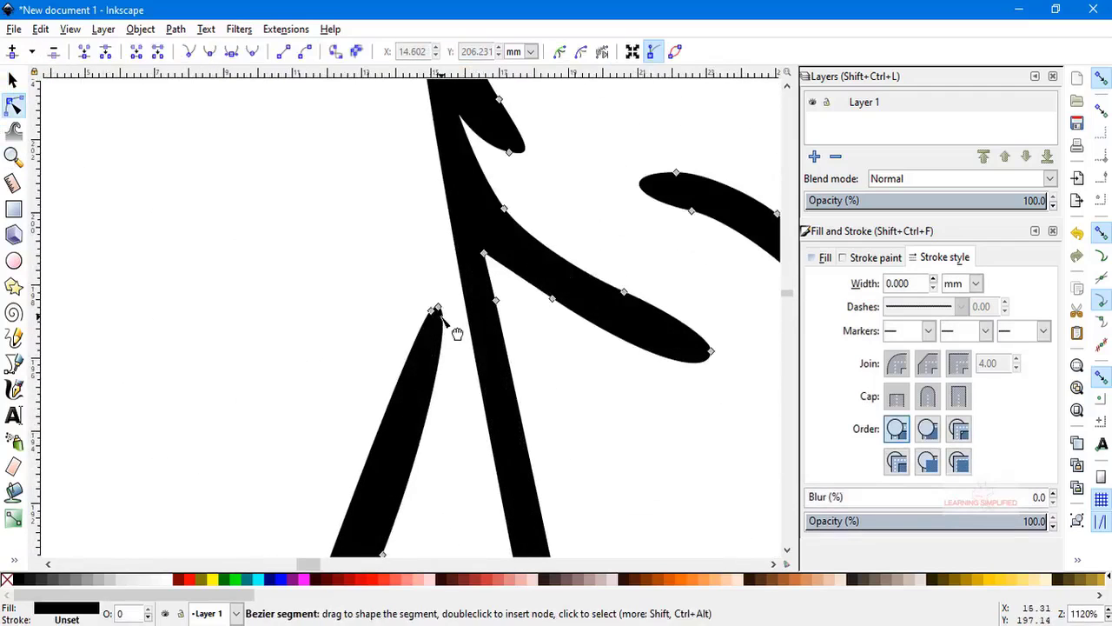
drag(439, 313, 452, 286)
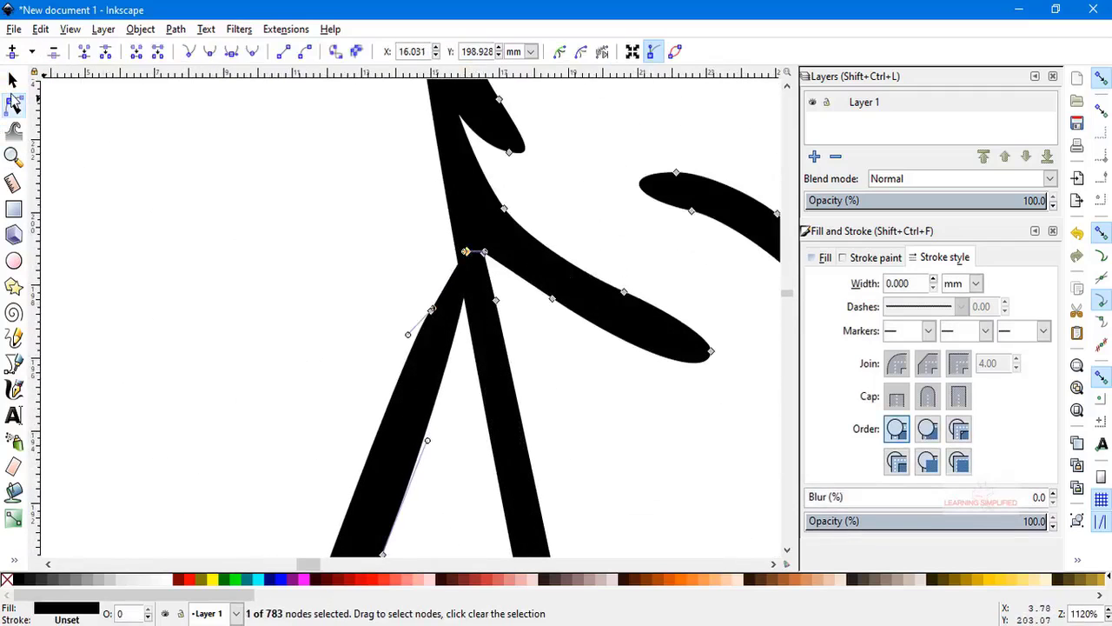
click(12, 79)
scroll(537, 273, down, 4)
key(Escape)
scroll(537, 273, down, 6)
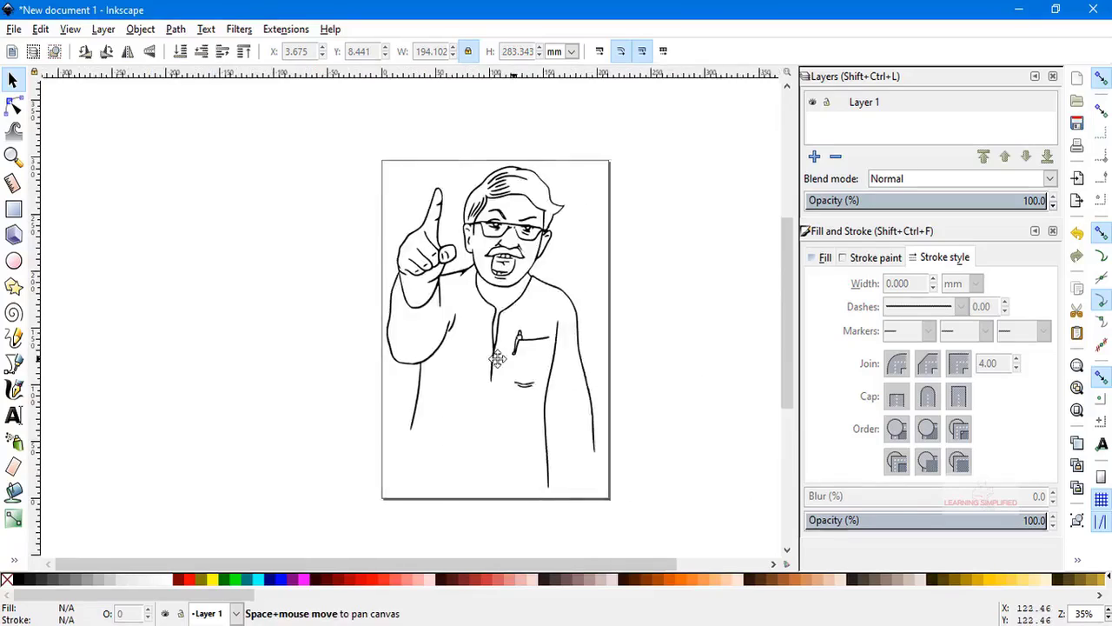
Draw a curved Bezier path about 144 mm wide and 60 mm high across the open bottom of the shirt, joining its side lines
scroll(470, 313, right, 2)
scroll(357, 200, up, 5)
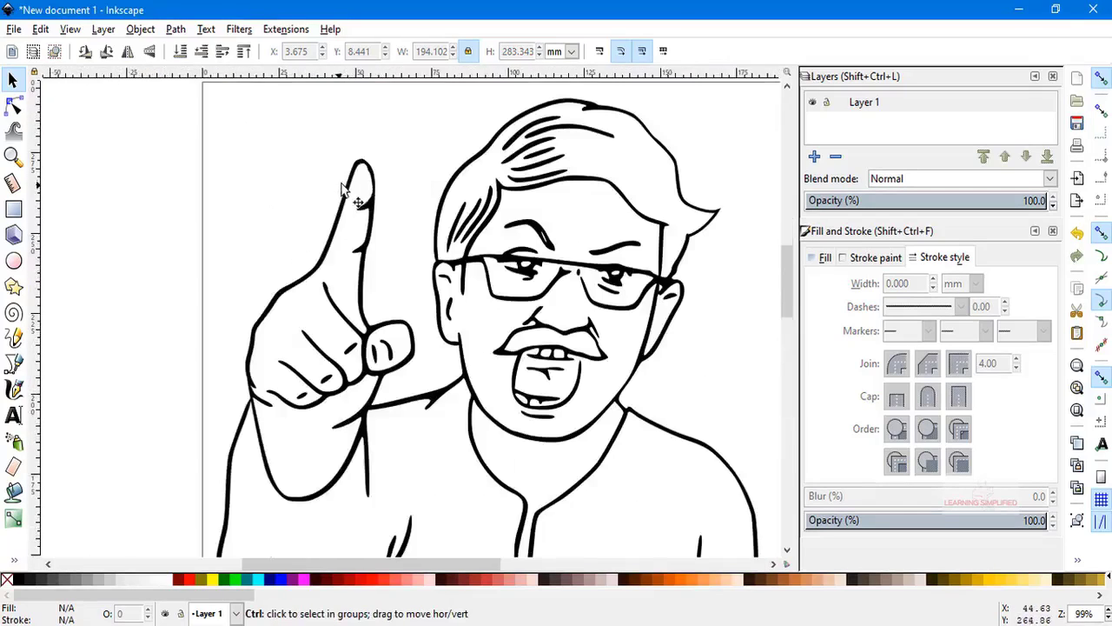
scroll(511, 266, down, 5)
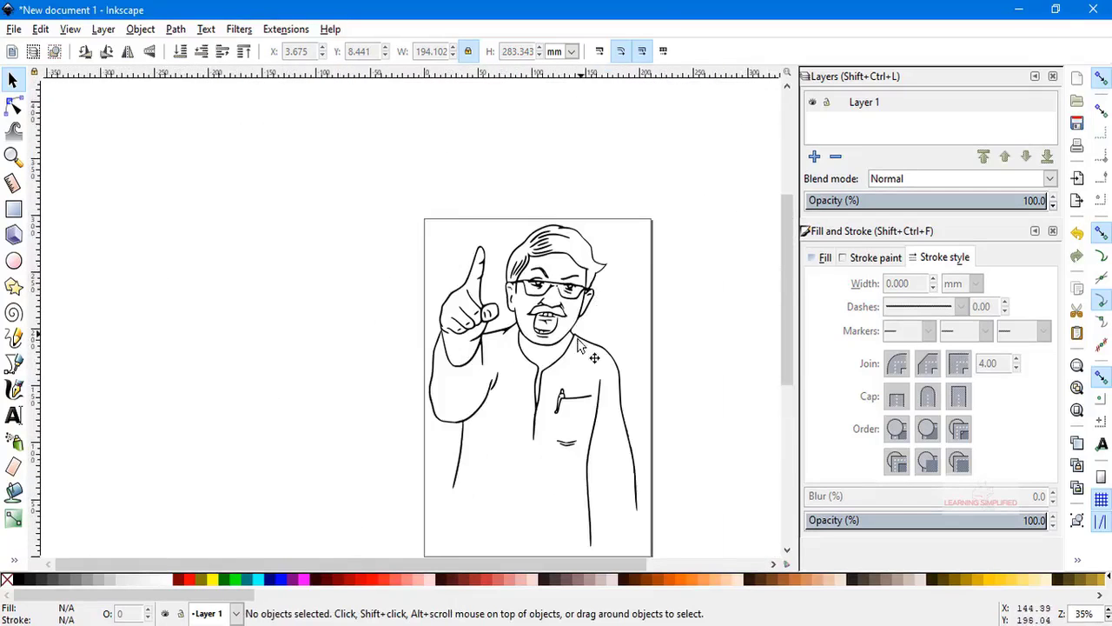
scroll(589, 356, down, 2)
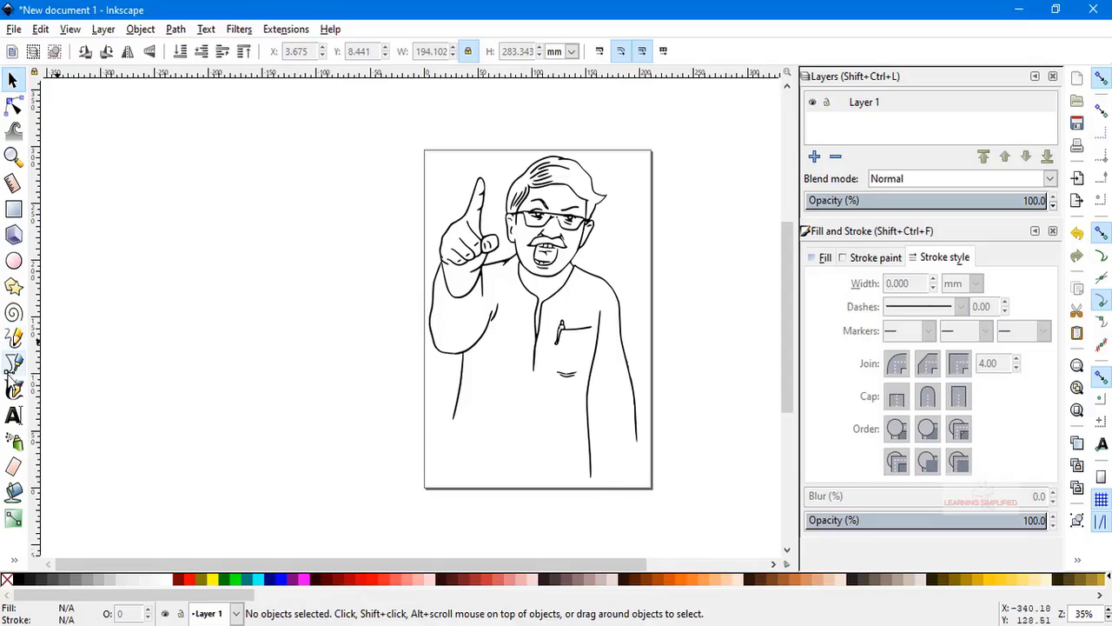
click(13, 363)
ctrl+scroll(499, 452, up, 2)
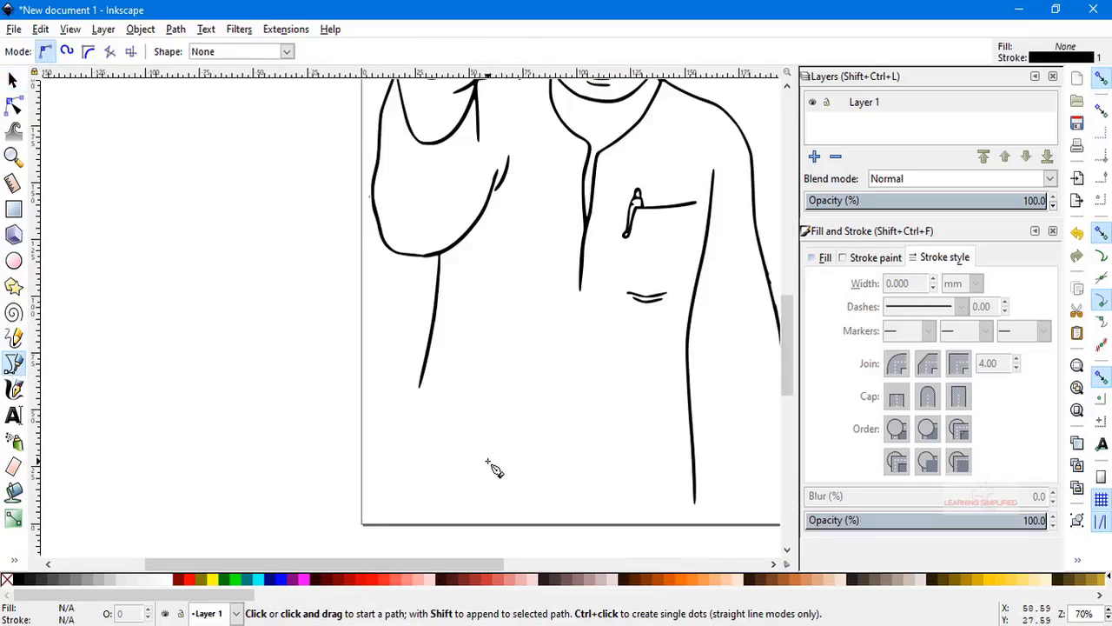
click(407, 374)
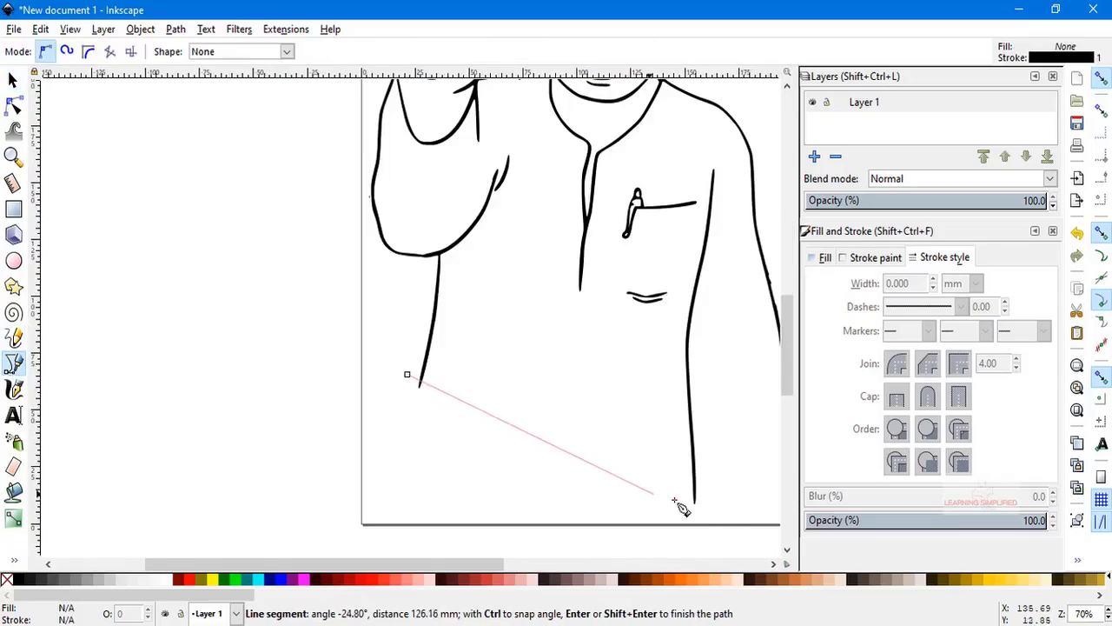
drag(718, 510, 792, 526)
key(Return)
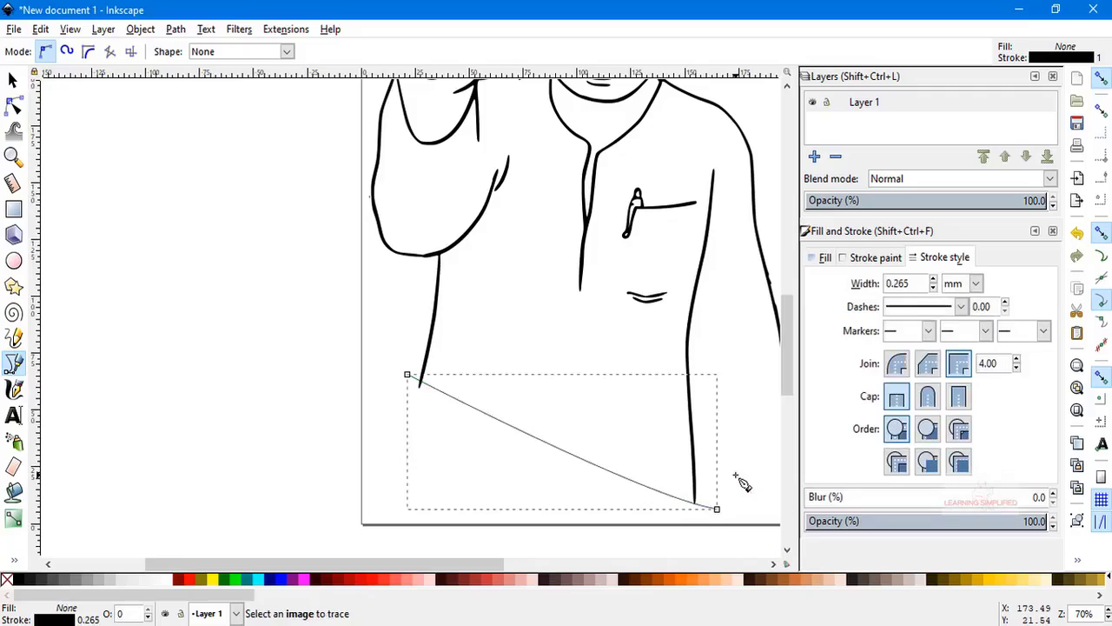
Set the stroke width of the new shirt hem path to 1.565 mm and deselect it
click(13, 79)
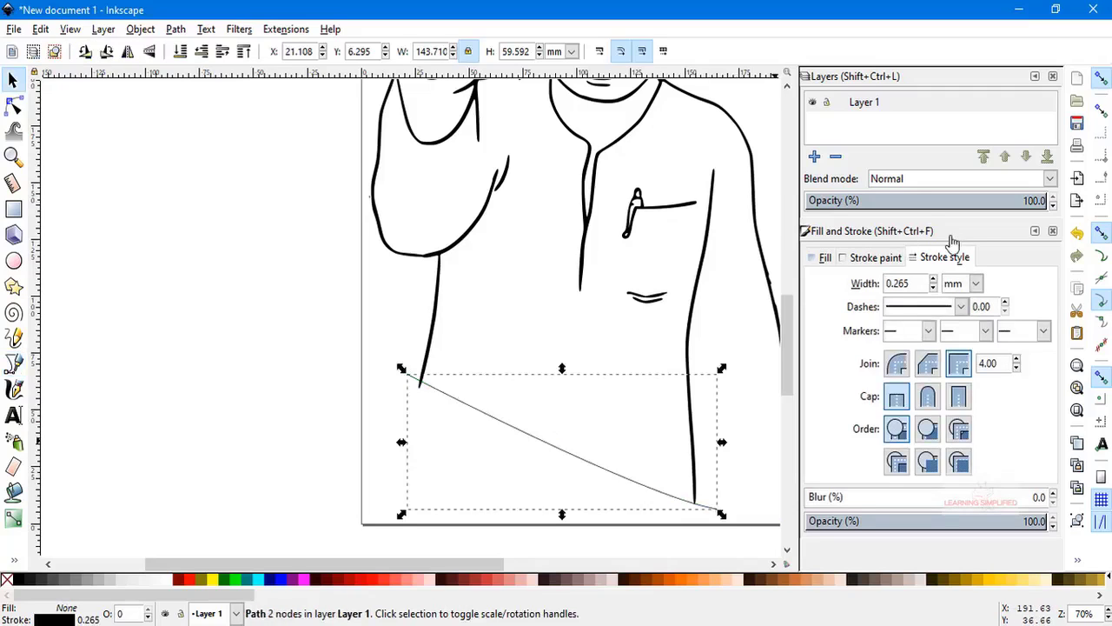
click(935, 280)
click(934, 280)
click(934, 279)
click(934, 280)
click(935, 280)
click(934, 280)
click(934, 280)
click(935, 279)
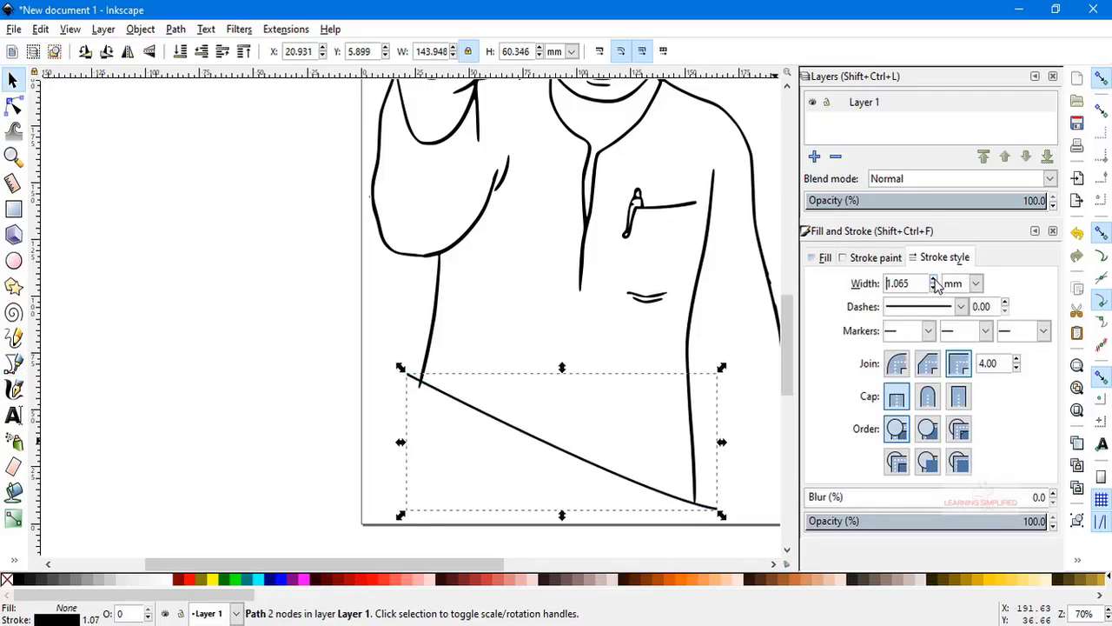
click(934, 280)
click(934, 280)
click(934, 280)
click(934, 280)
click(934, 280)
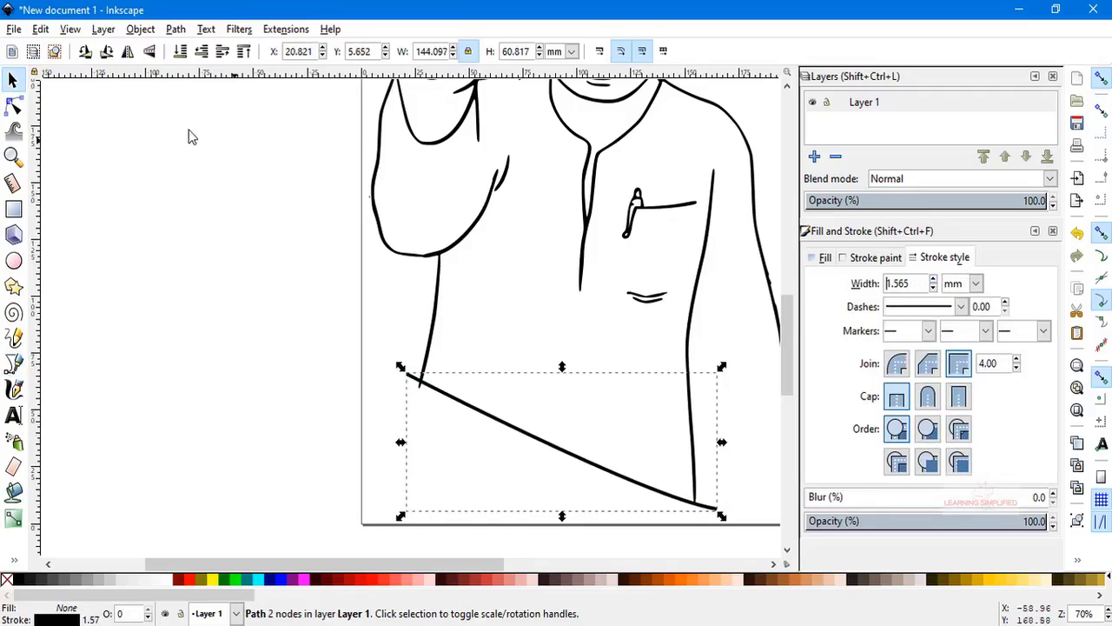
click(218, 164)
Try moving the traced drawing sideways off the page, away from the separate shirt hem path
scroll(597, 303, down, 3)
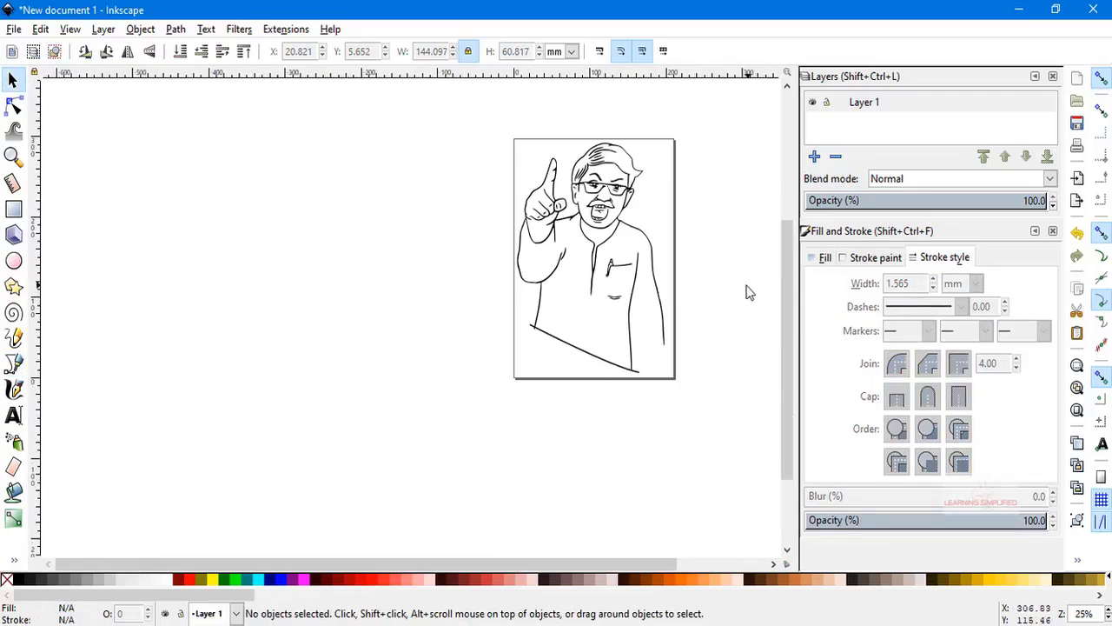
scroll(588, 365, up, 2)
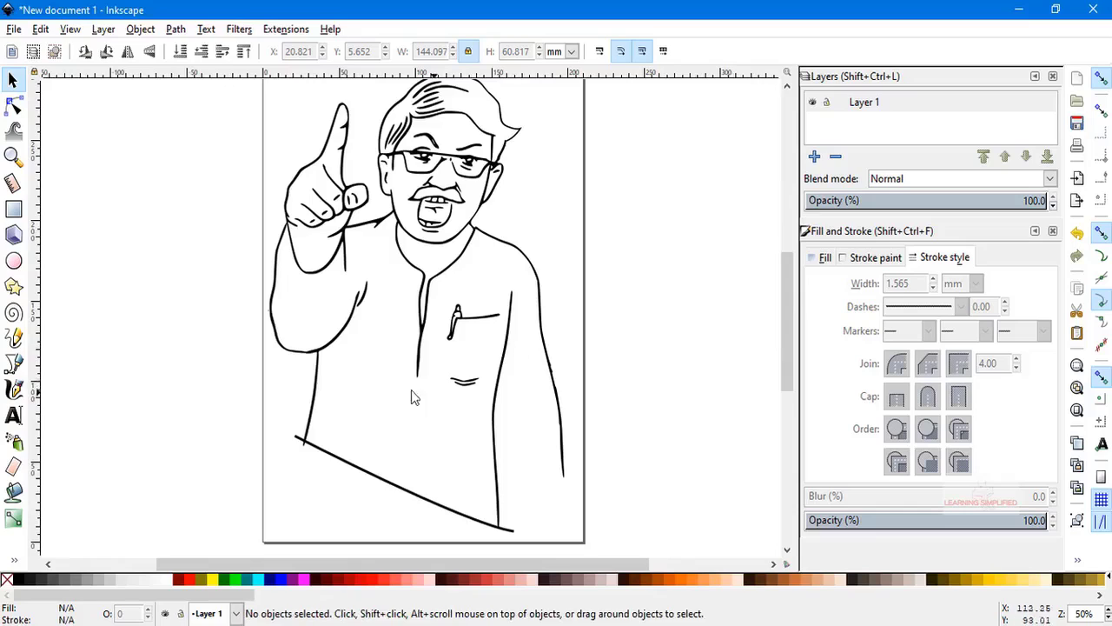
click(323, 385)
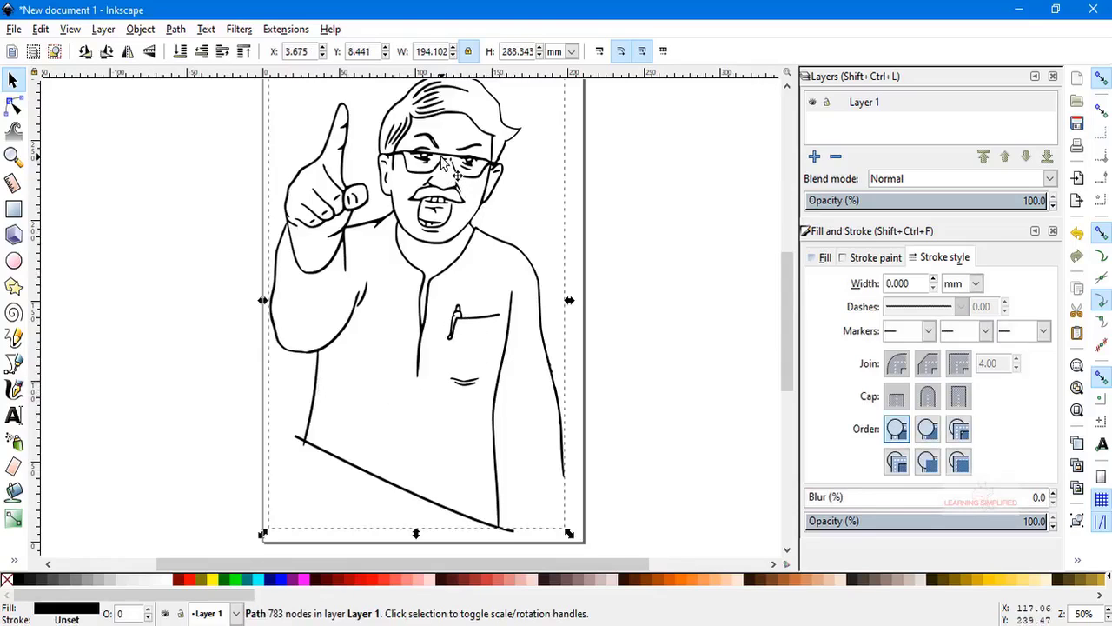
drag(443, 160, 208, 166)
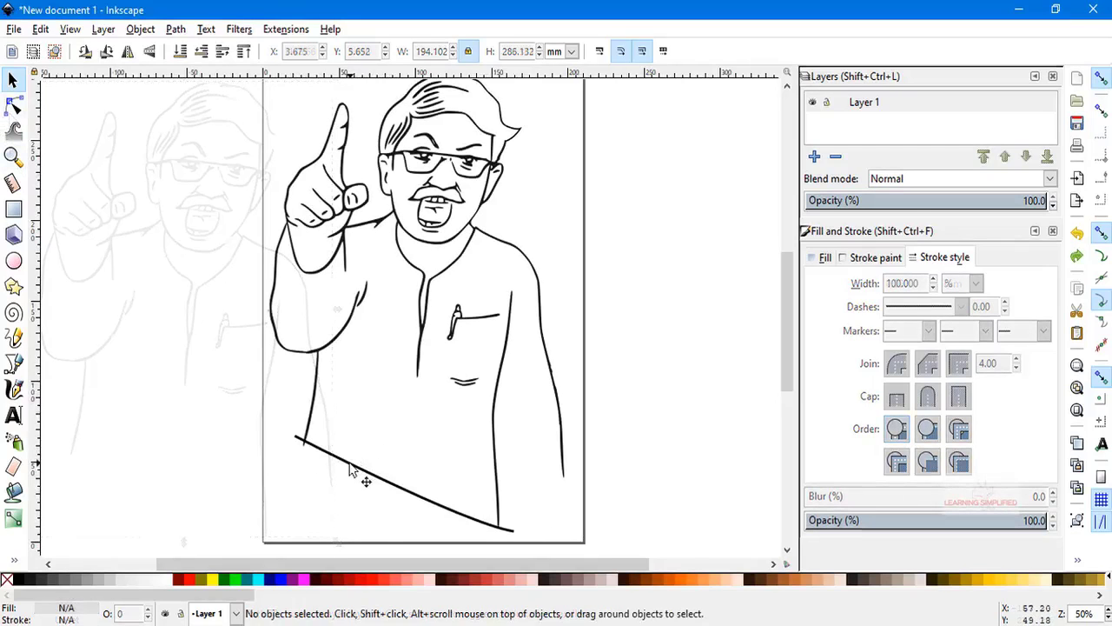
click(441, 491)
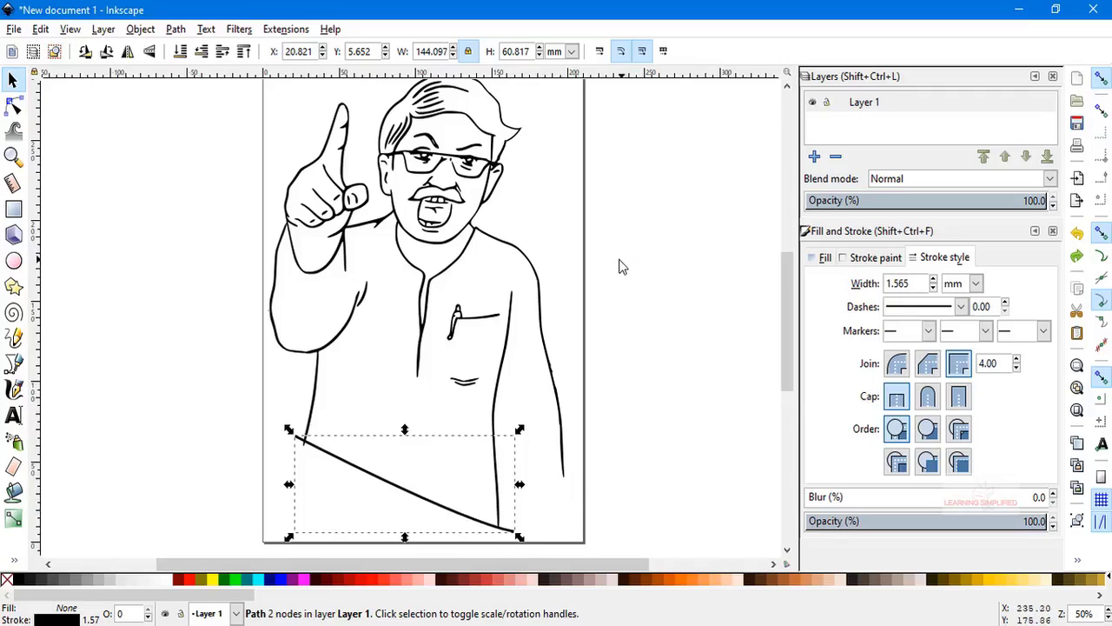
scroll(554, 267, up, 2)
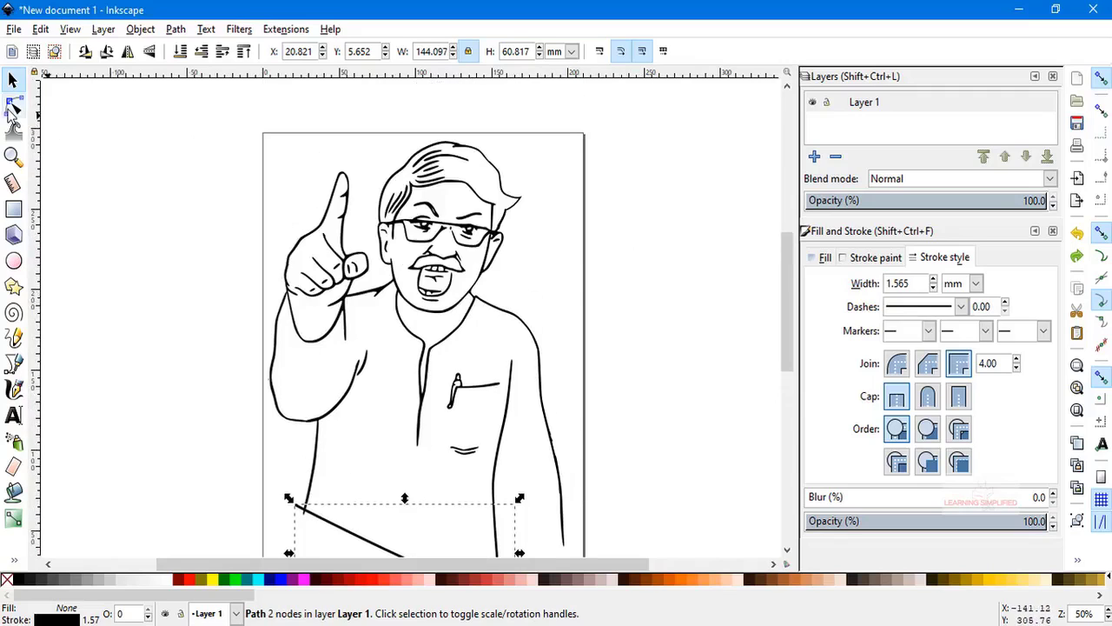
click(12, 105)
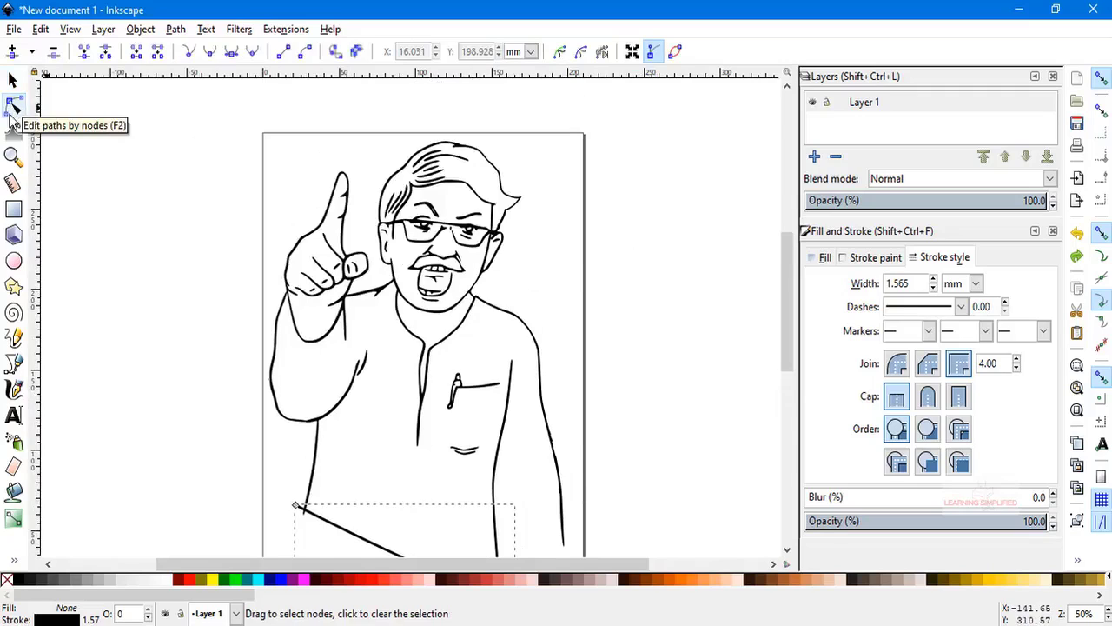
click(12, 79)
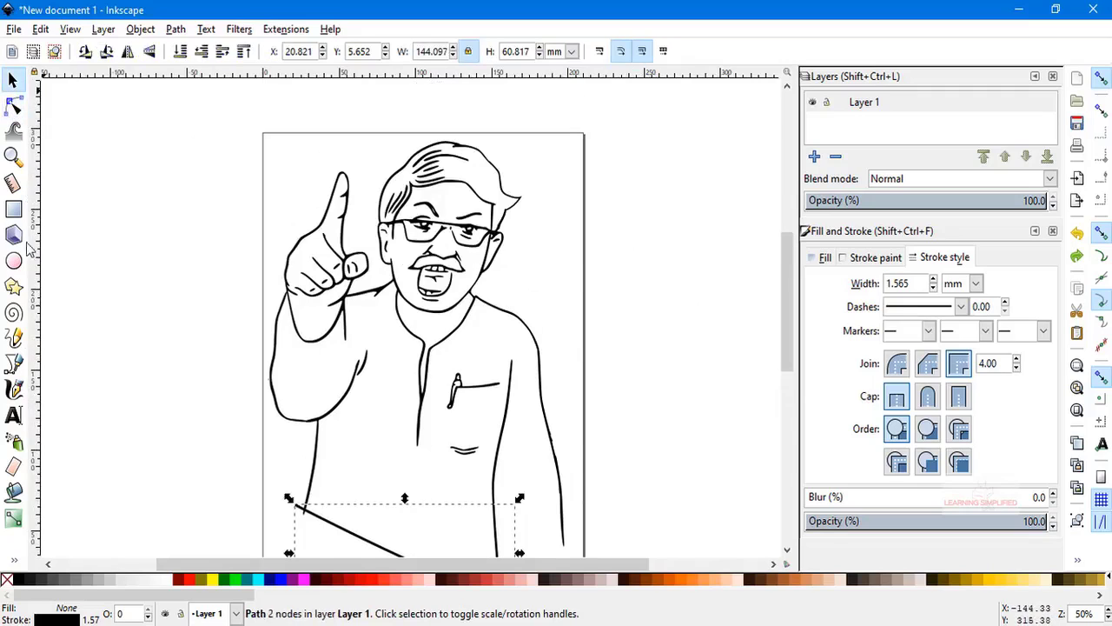
click(13, 363)
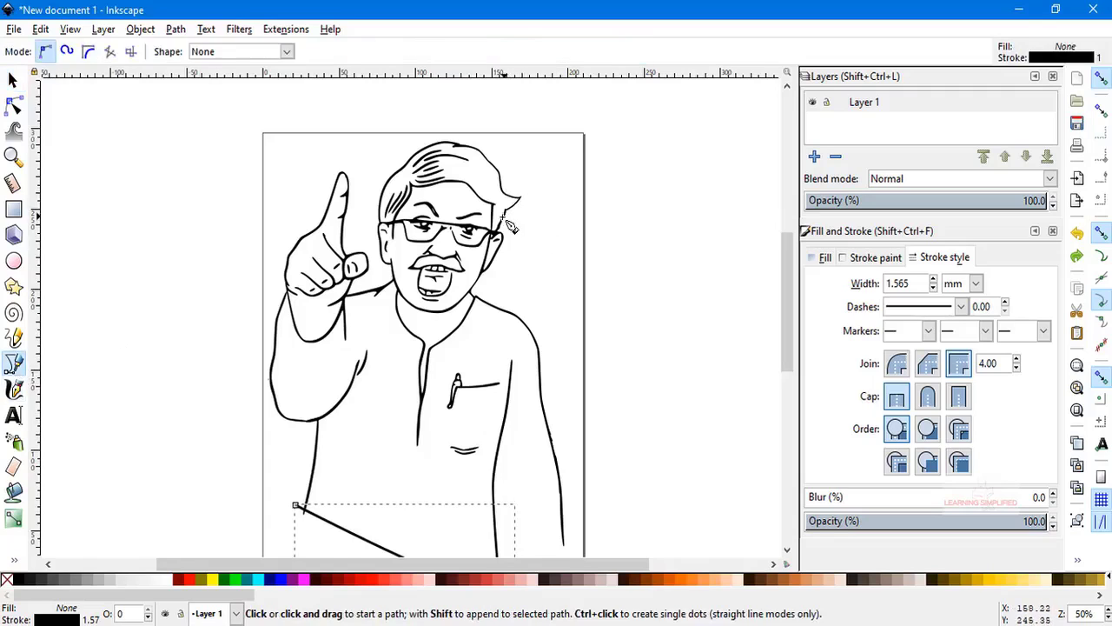
scroll(516, 445, down, 3)
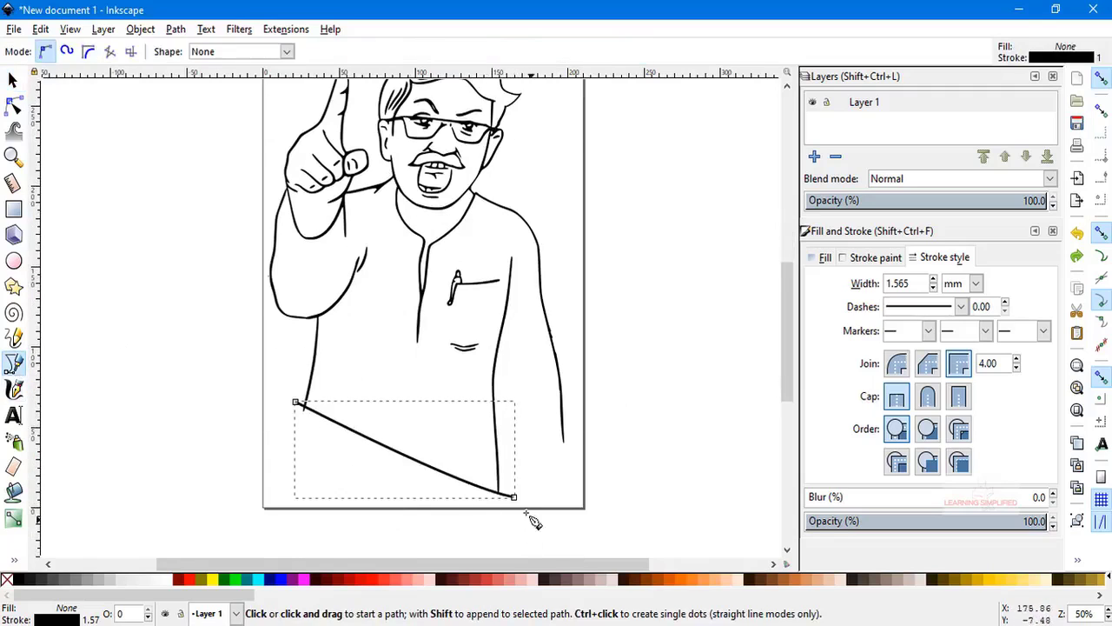
click(12, 79)
click(196, 206)
scroll(554, 352, up, 4)
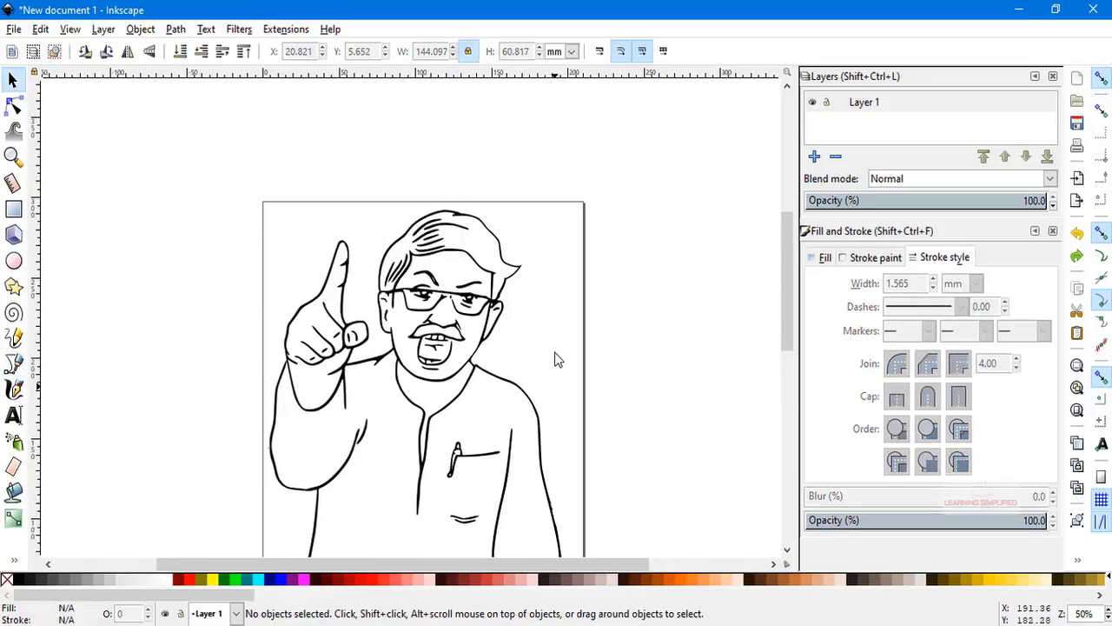
scroll(555, 348, down, 5)
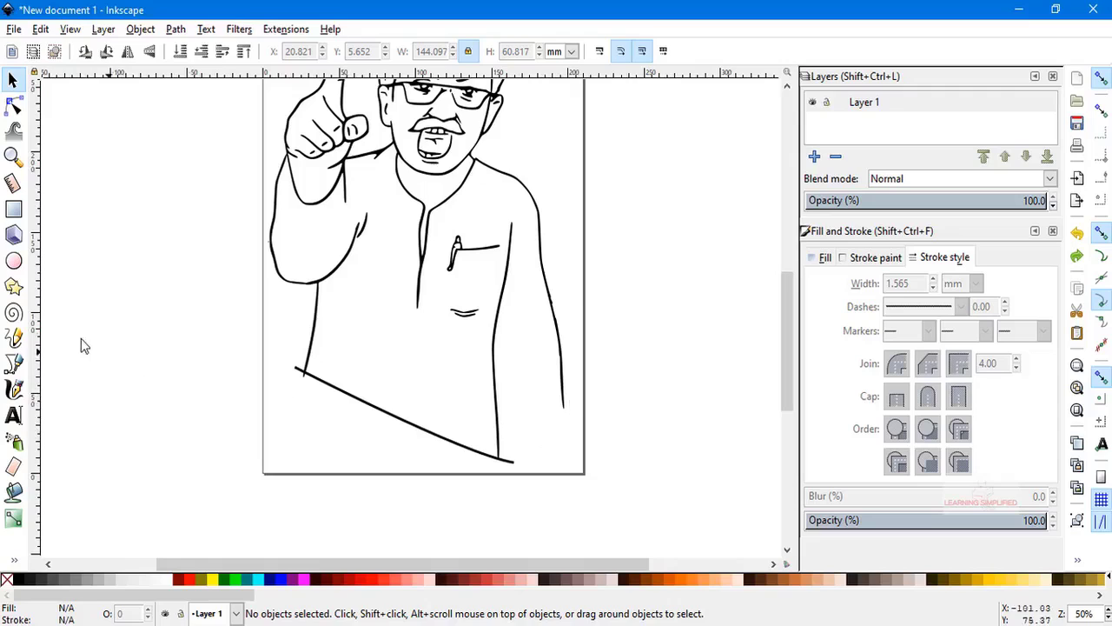
Draw a straight path about 34 mm wide and 38 mm high from the hem's lower end to the lowered sleeve's outer line
click(13, 363)
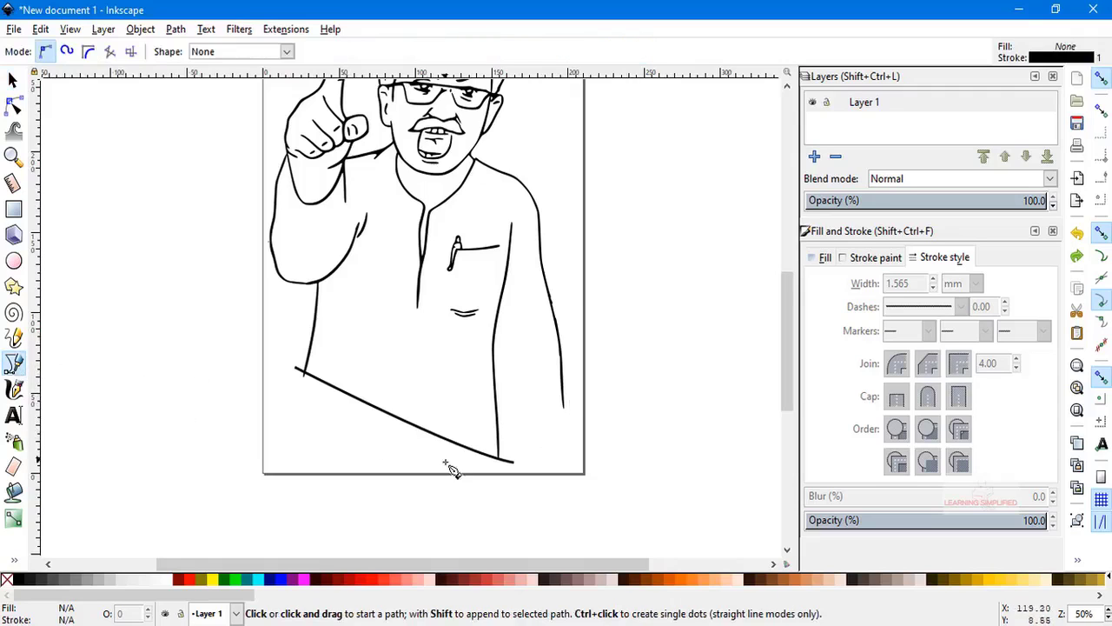
click(514, 463)
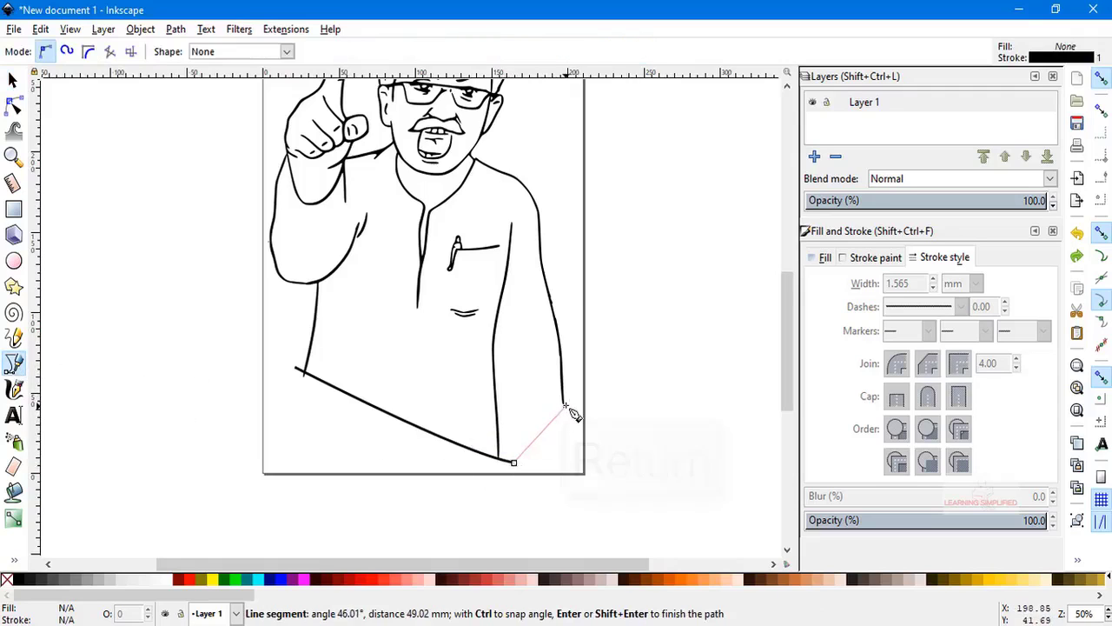
key(Return)
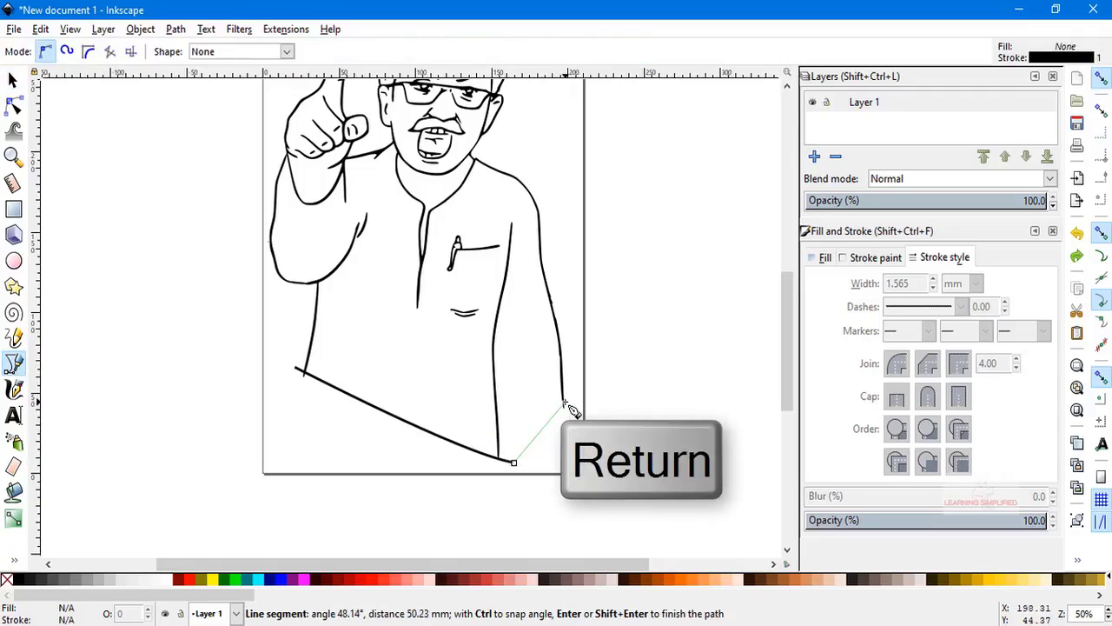
double_click(567, 401)
click(13, 79)
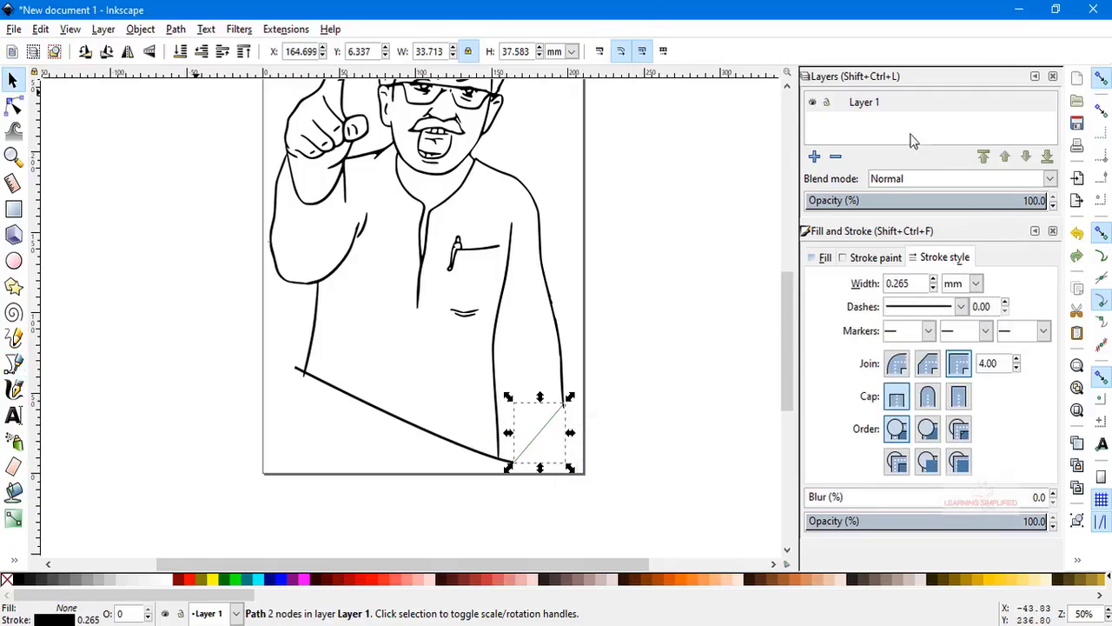
Set the stroke width of the new cuff line to 1.265 mm
click(934, 279)
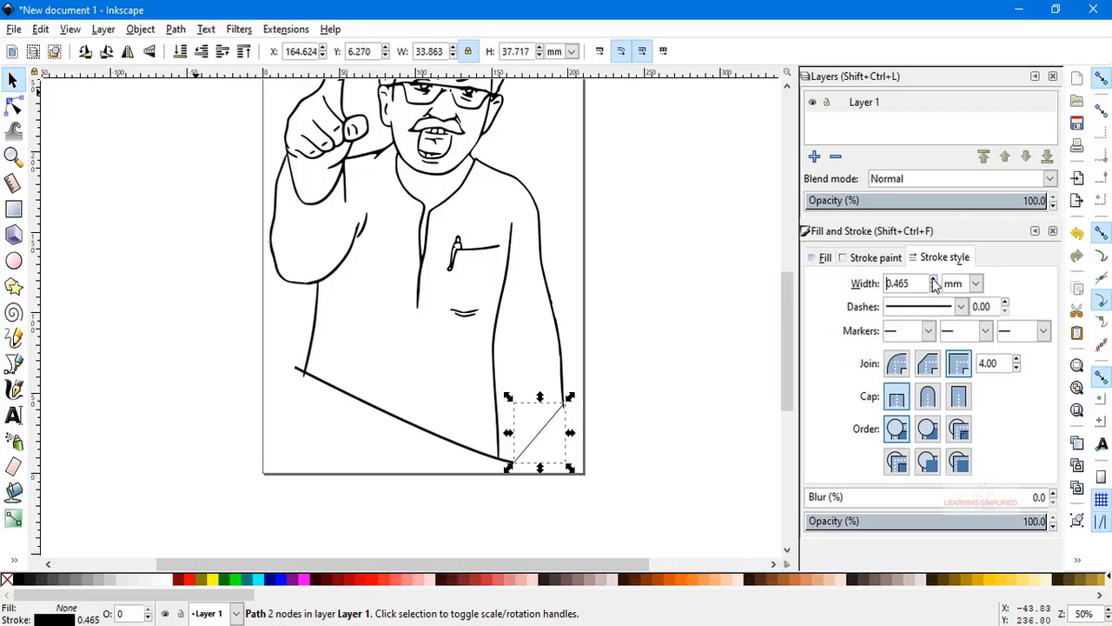
click(934, 280)
click(934, 280)
click(934, 280)
click(934, 280)
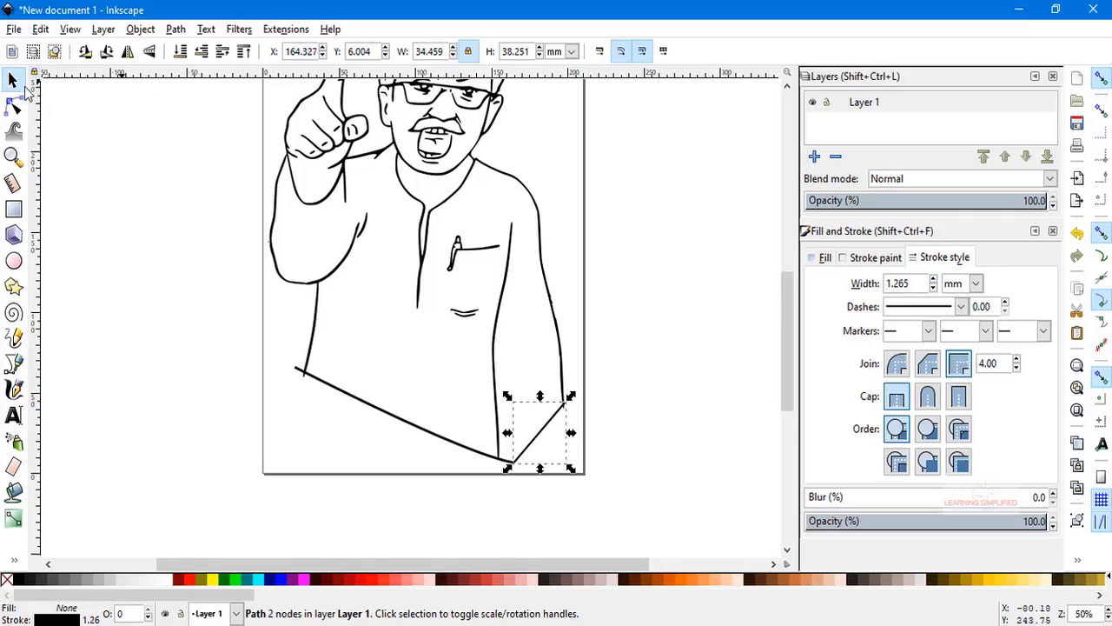
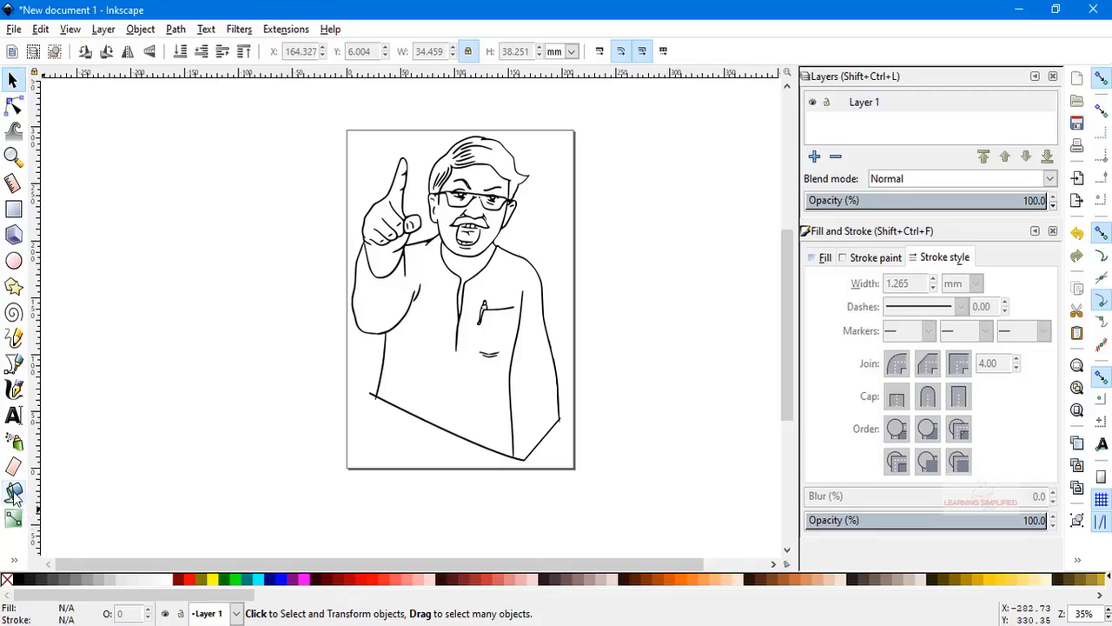
Fill the enclosed hair area with dark grey using the bucket fill and deselect the resulting shape
click(13, 492)
scroll(511, 243, up, 4)
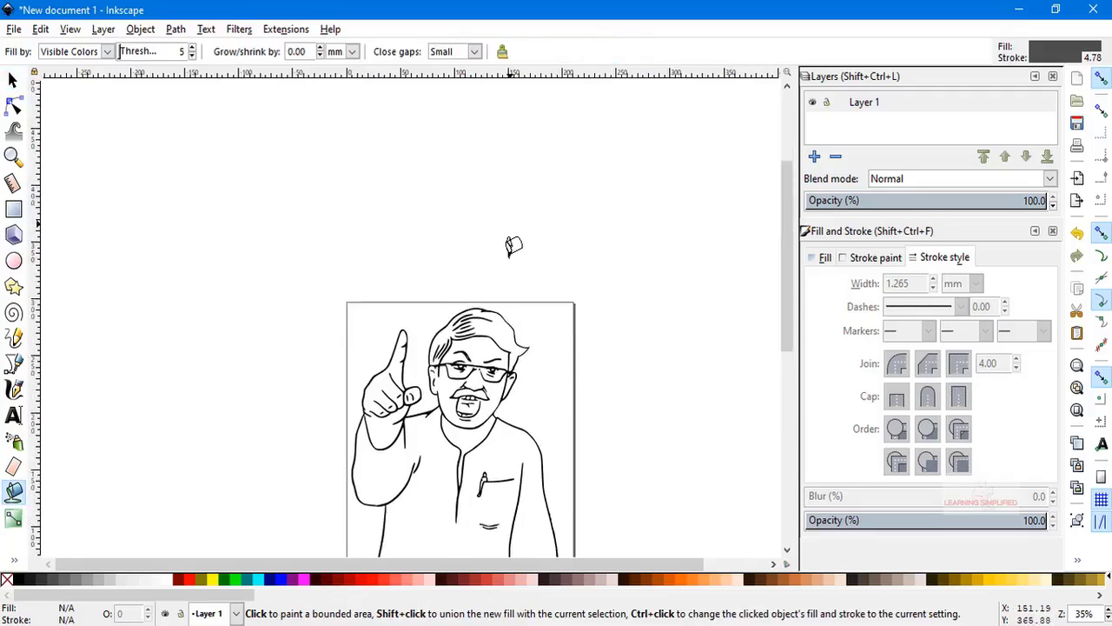
scroll(504, 217, down, 6)
ctrl+scroll(495, 187, up, 3)
ctrl+scroll(478, 208, up, 2)
scroll(417, 243, up, 5)
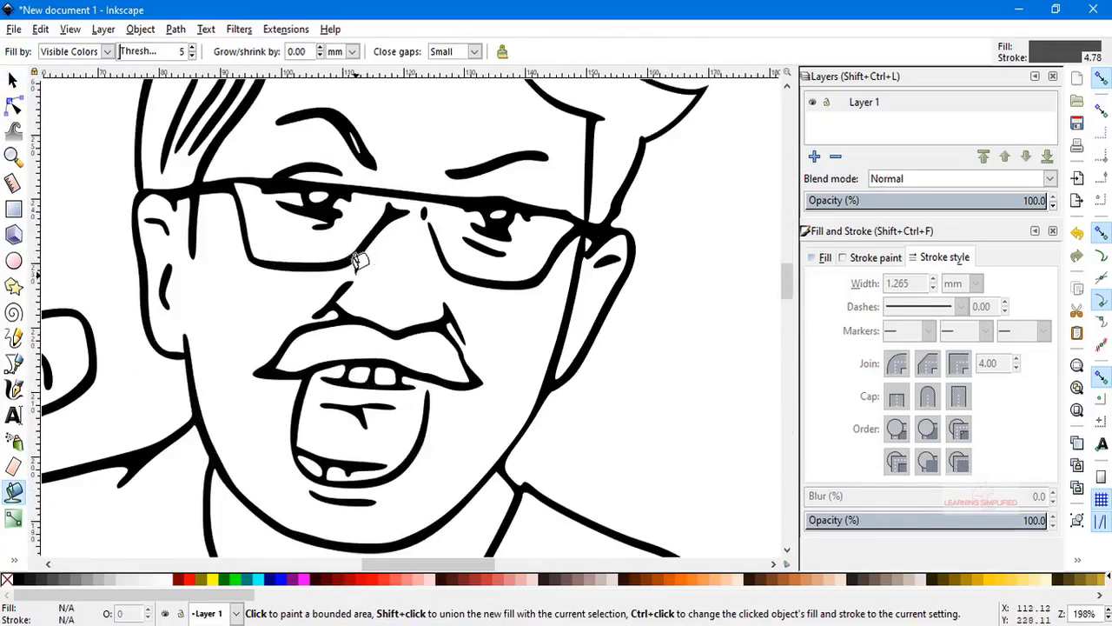
scroll(441, 235, up, 7)
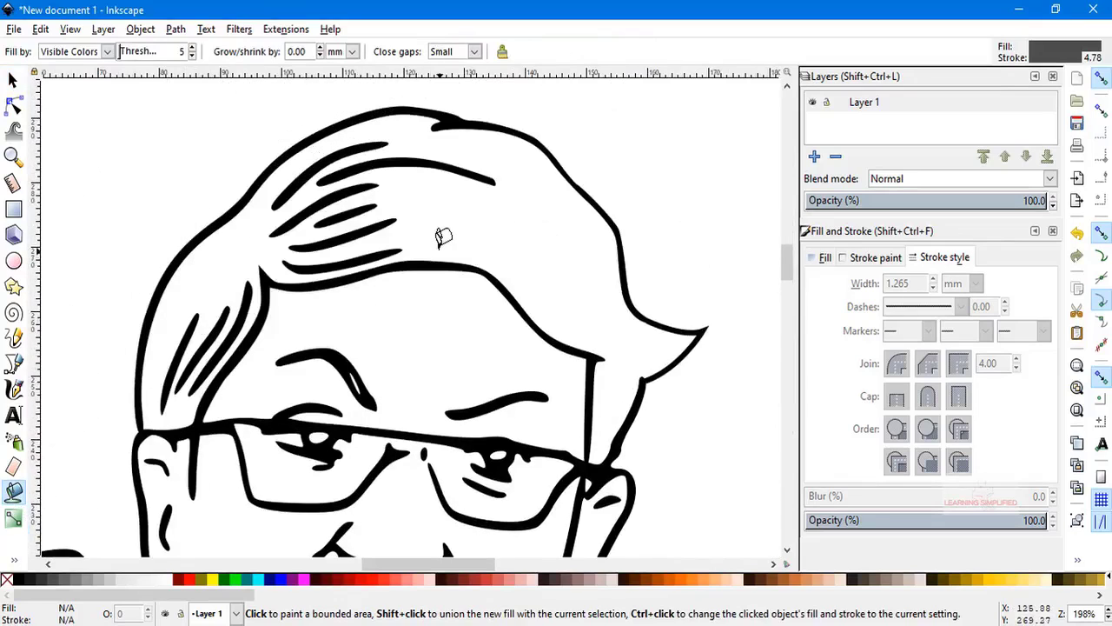
click(476, 259)
key(s)
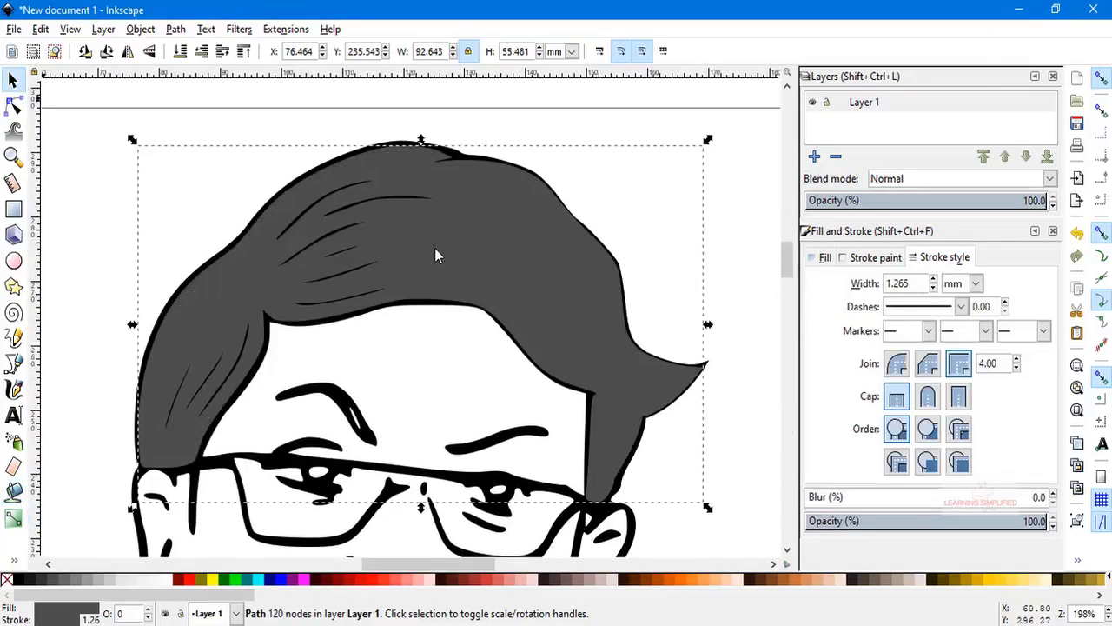
click(690, 303)
scroll(690, 303, down, 3)
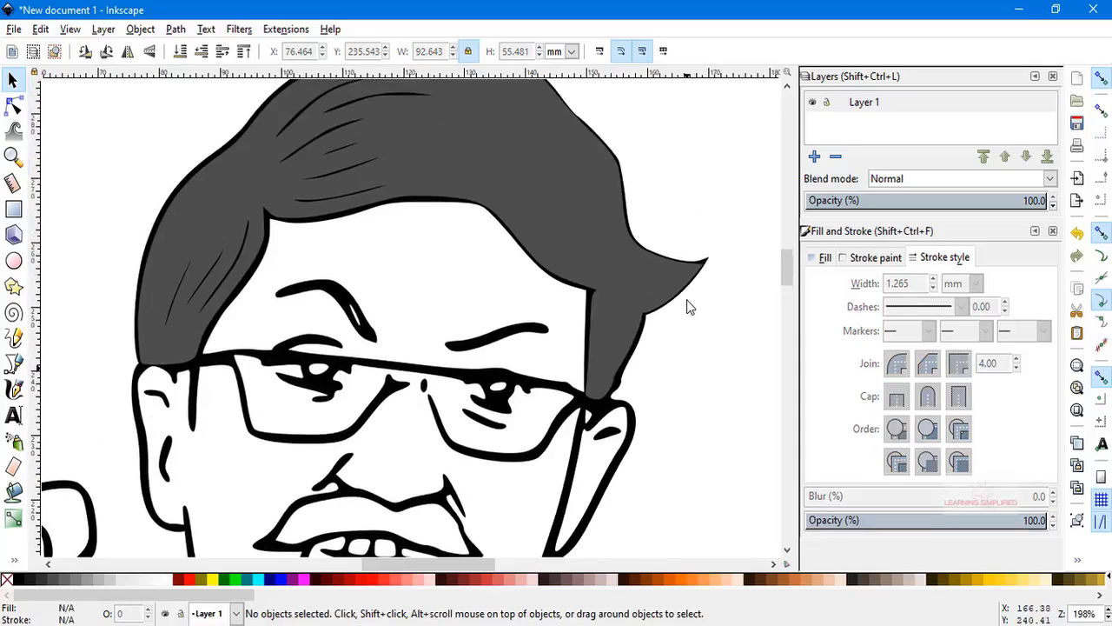
Close the gap in the open mouth's outline by moving its upper end node into the line beneath the moustache
scroll(481, 276, down, 7)
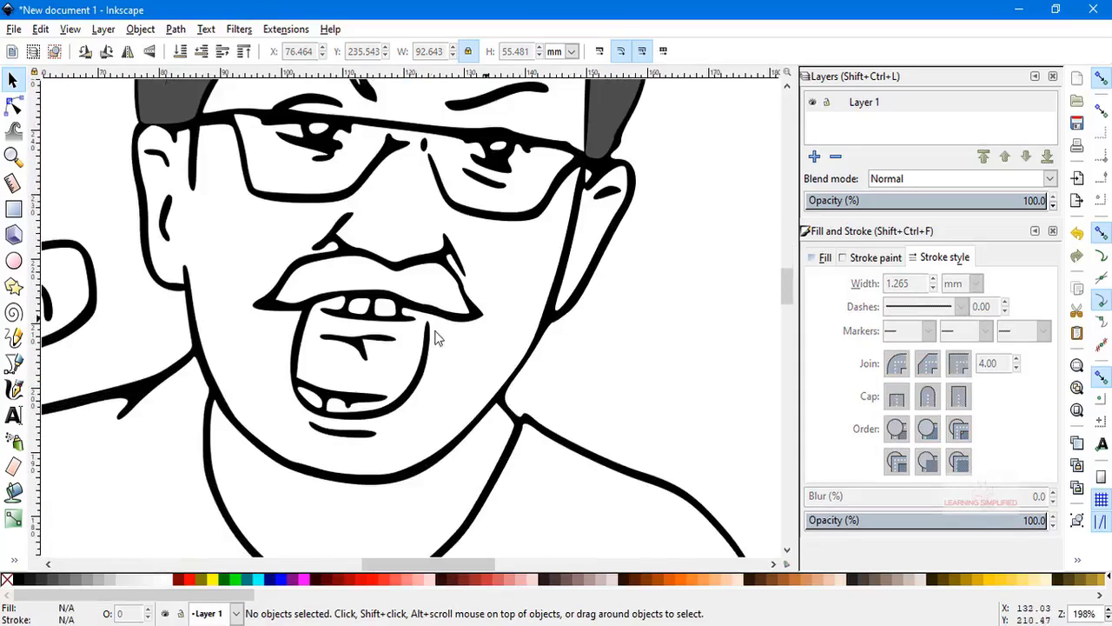
click(426, 343)
key(n)
scroll(426, 339, up, 5)
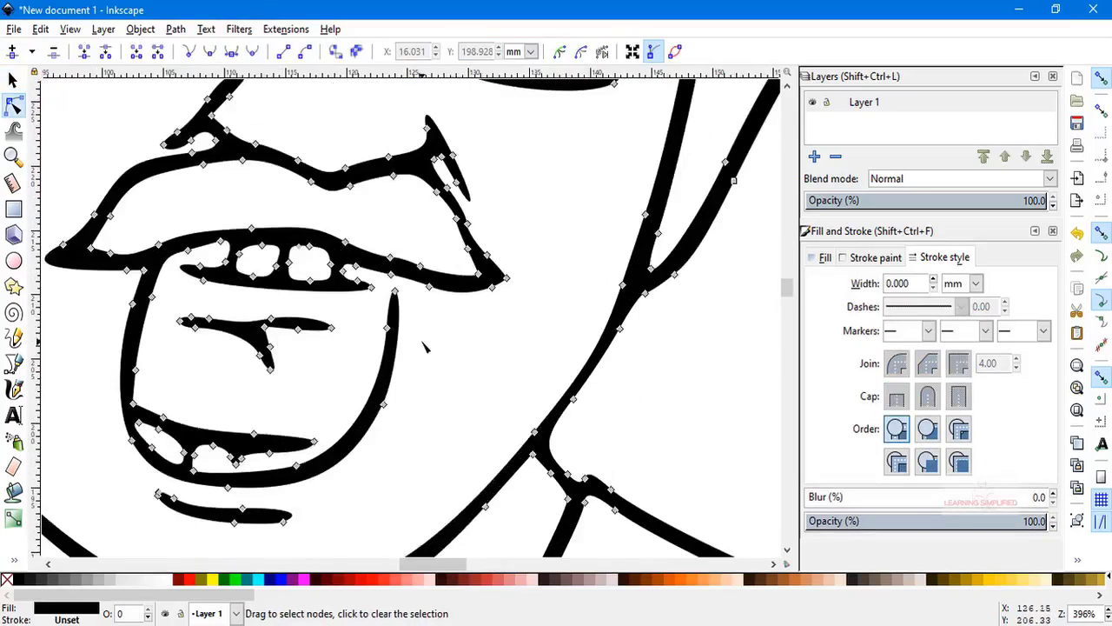
drag(348, 202, 338, 151)
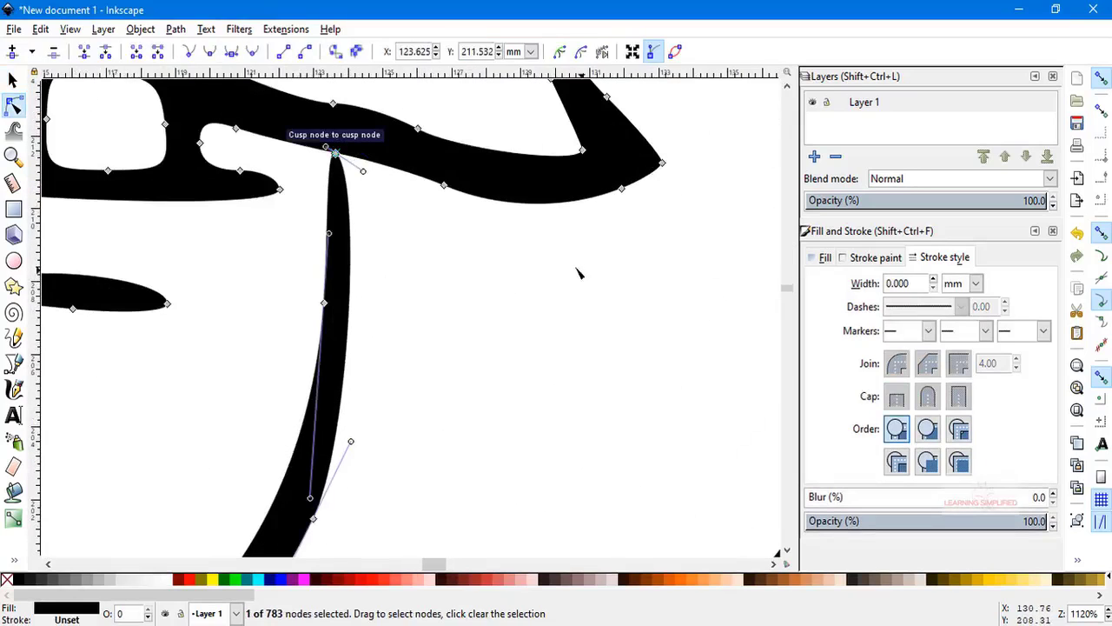
click(12, 80)
Lower the dark grey hair fill to the bottom of the stacking order, behind the line drawing, and deselect it
scroll(534, 328, down, 5)
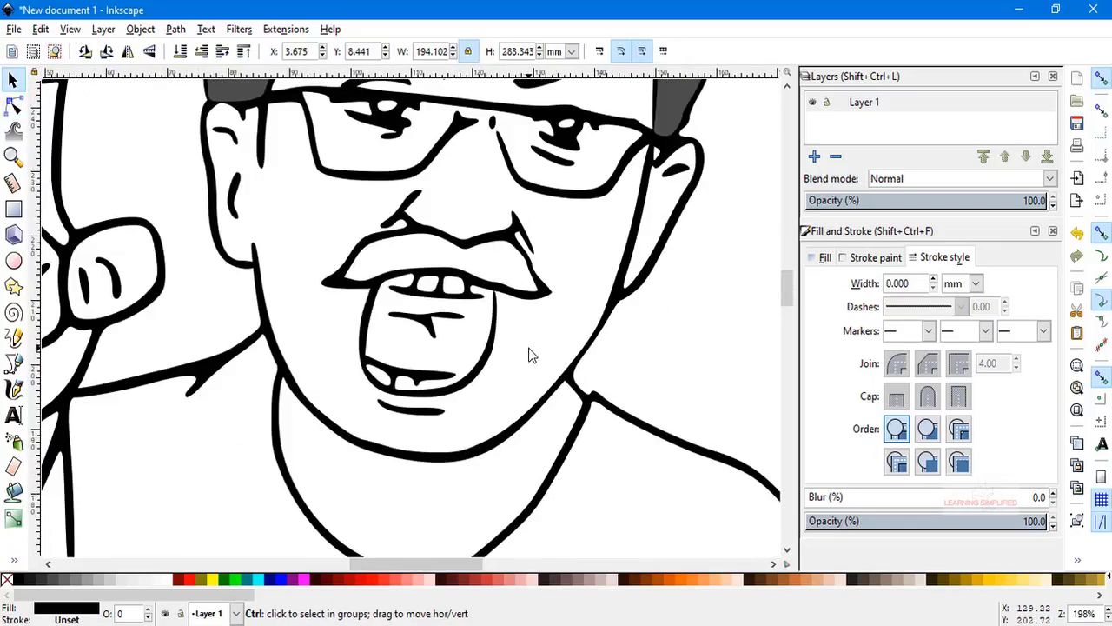
scroll(512, 330, up, 6)
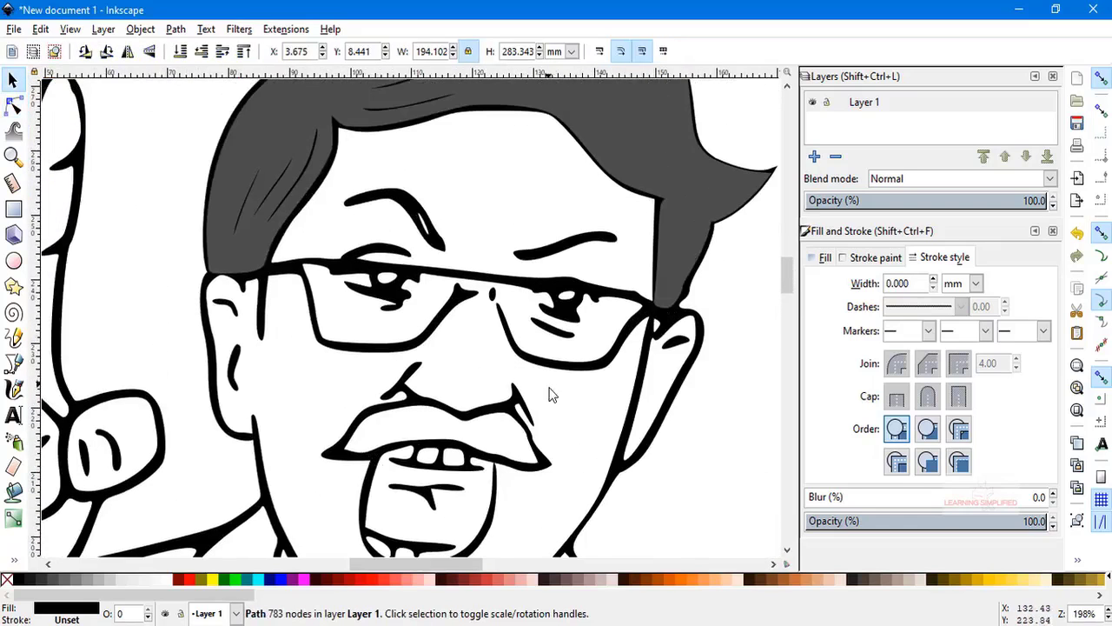
scroll(501, 416, down, 5)
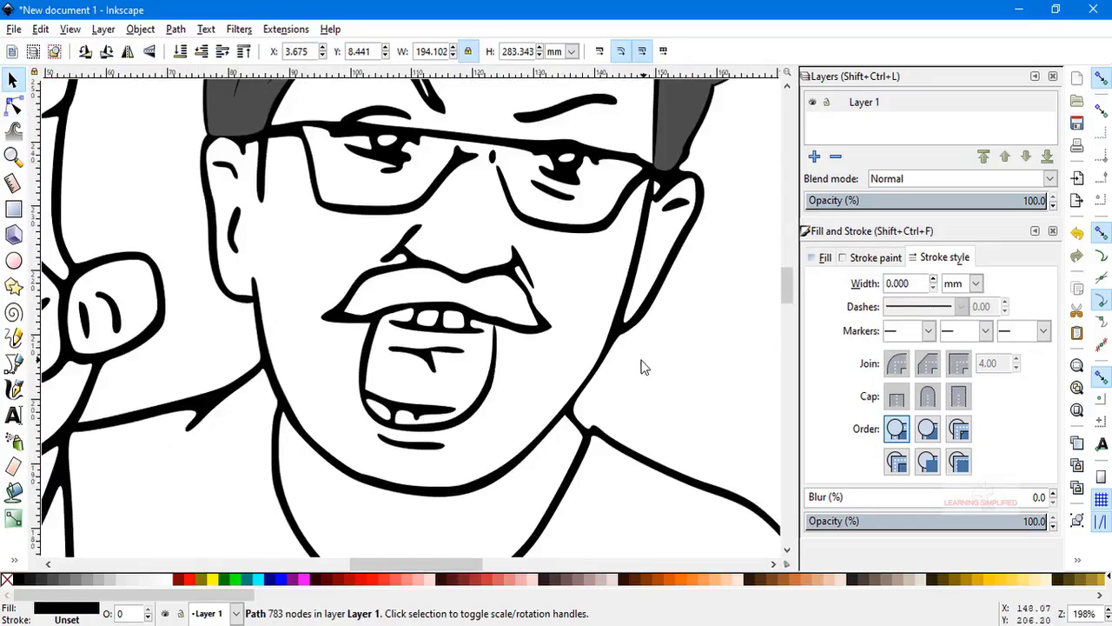
scroll(542, 373, up, 1)
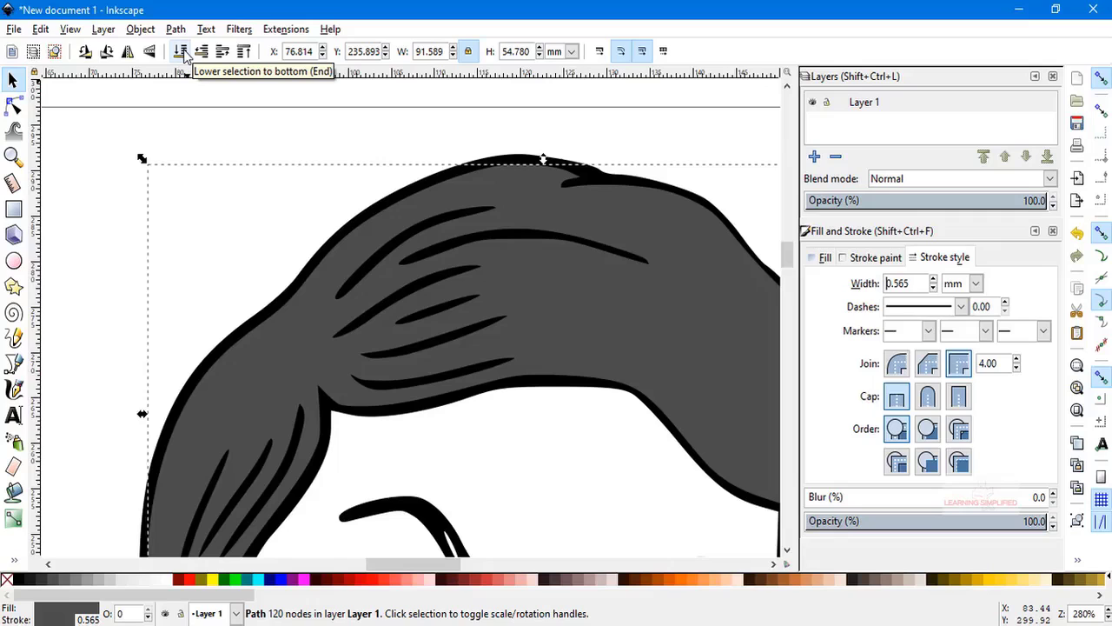
click(184, 56)
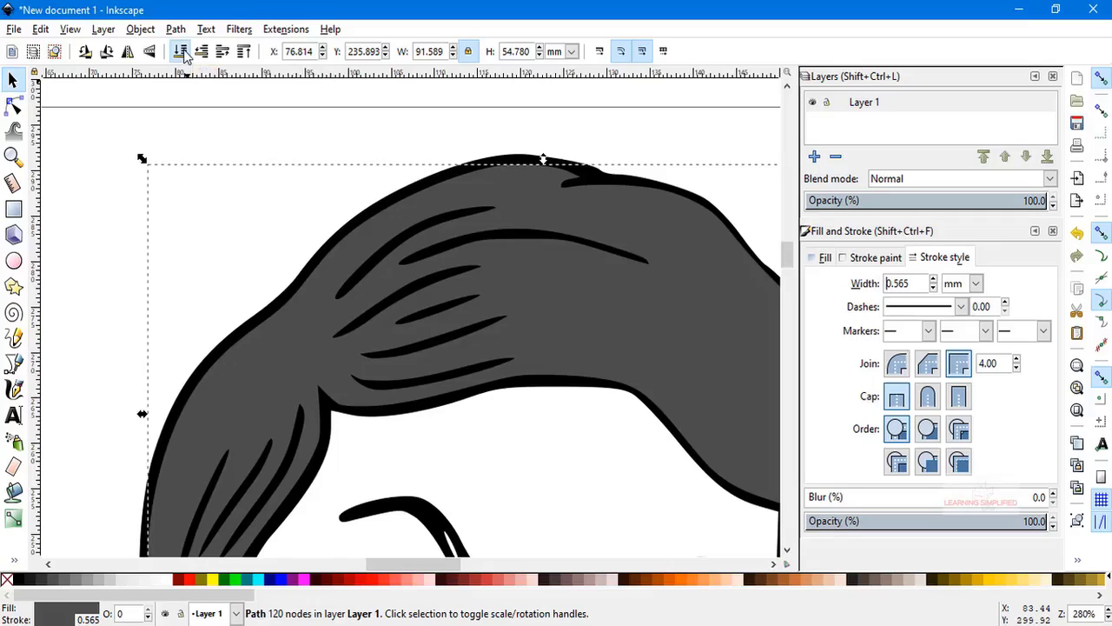
click(309, 141)
scroll(566, 278, down, 5)
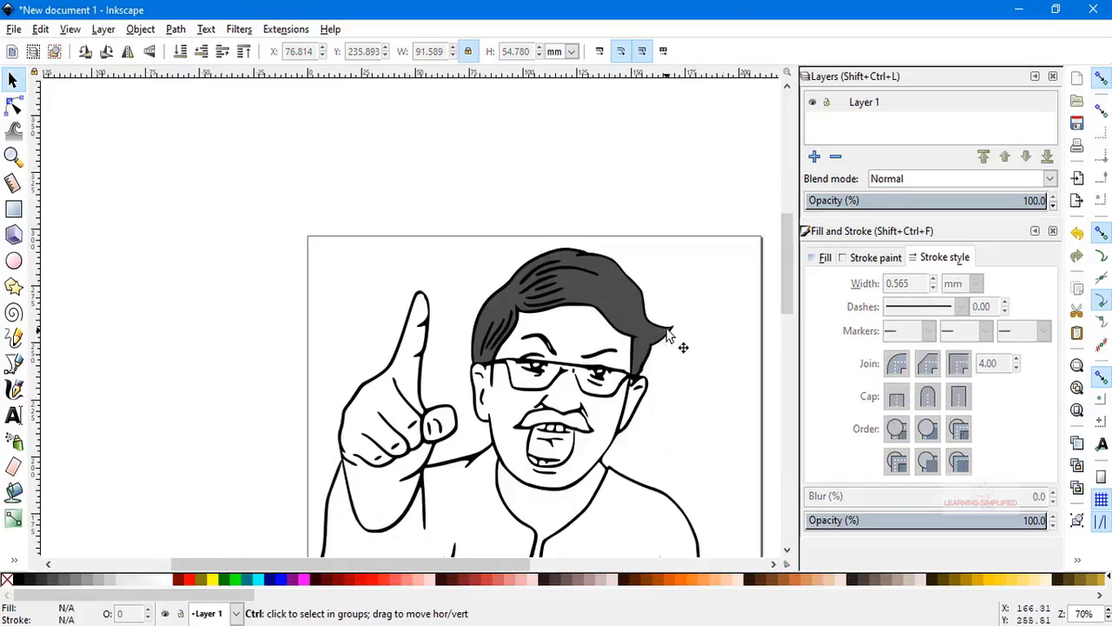
Fill the inside of the open mouth with dark grey and lower that fill to the bottom, behind the line drawing
mouse_move(689, 339)
mouse_down()
mouse_move(632, 334)
mouse_move(501, 240)
mouse_up()
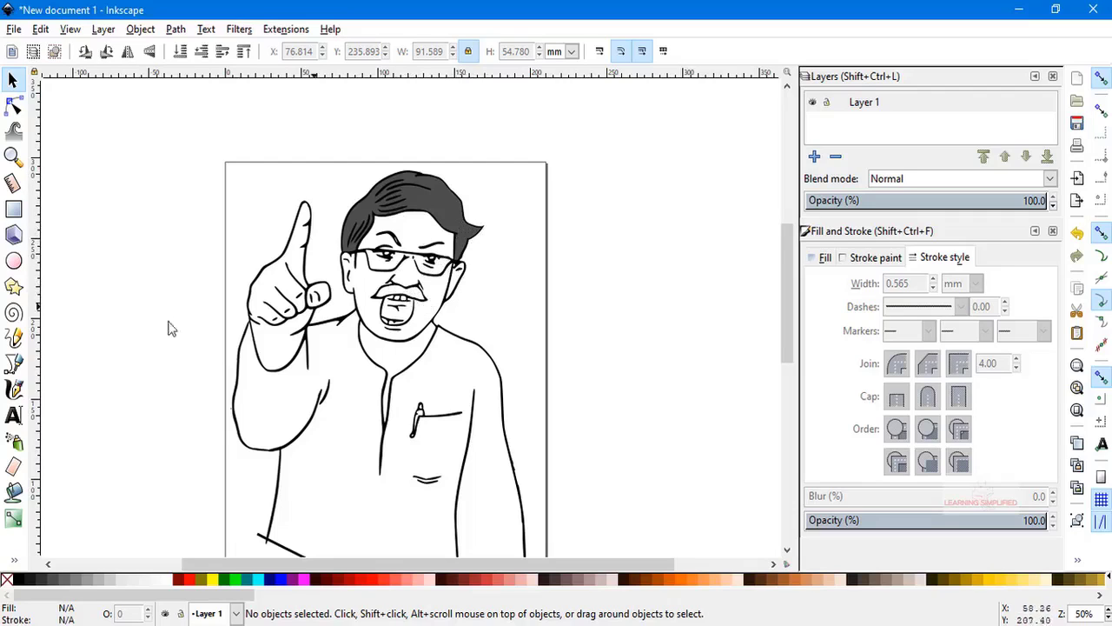
click(13, 492)
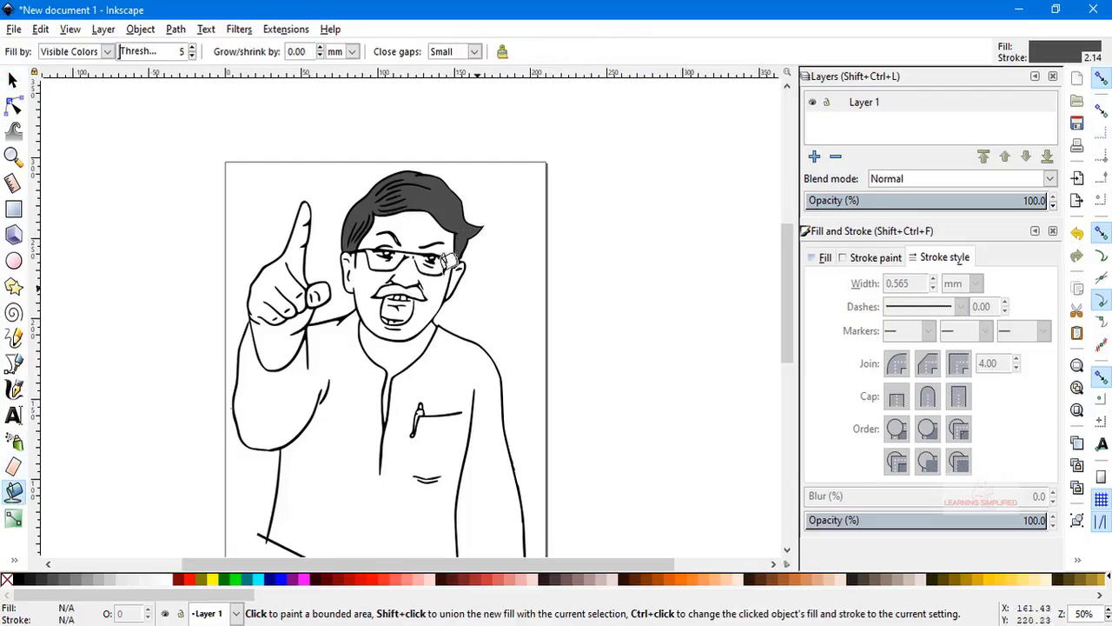
scroll(401, 237, up, 4)
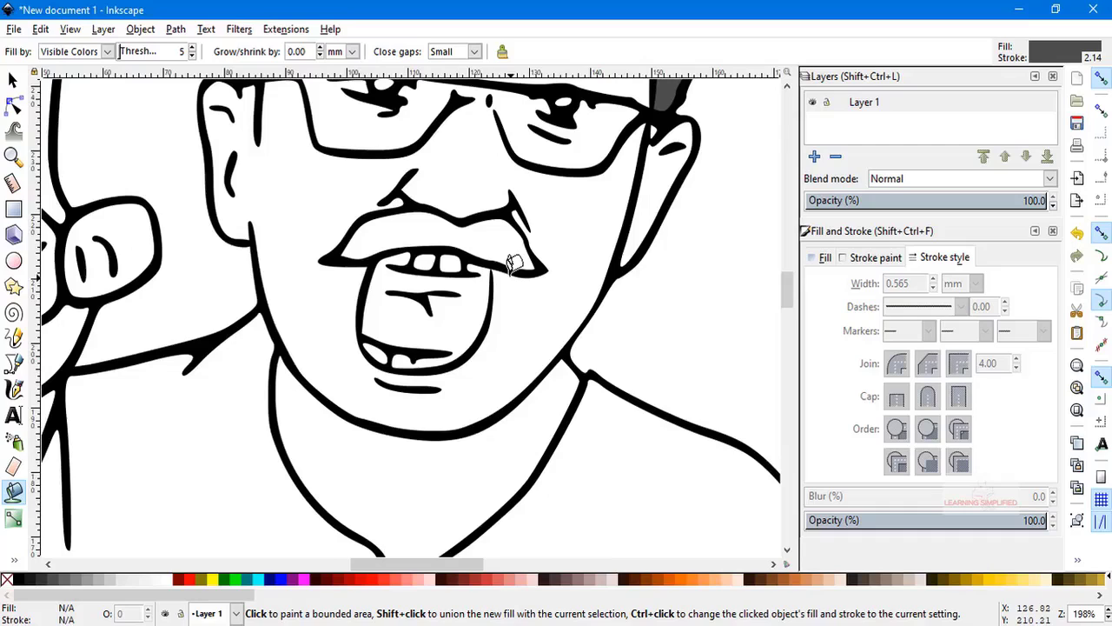
click(464, 297)
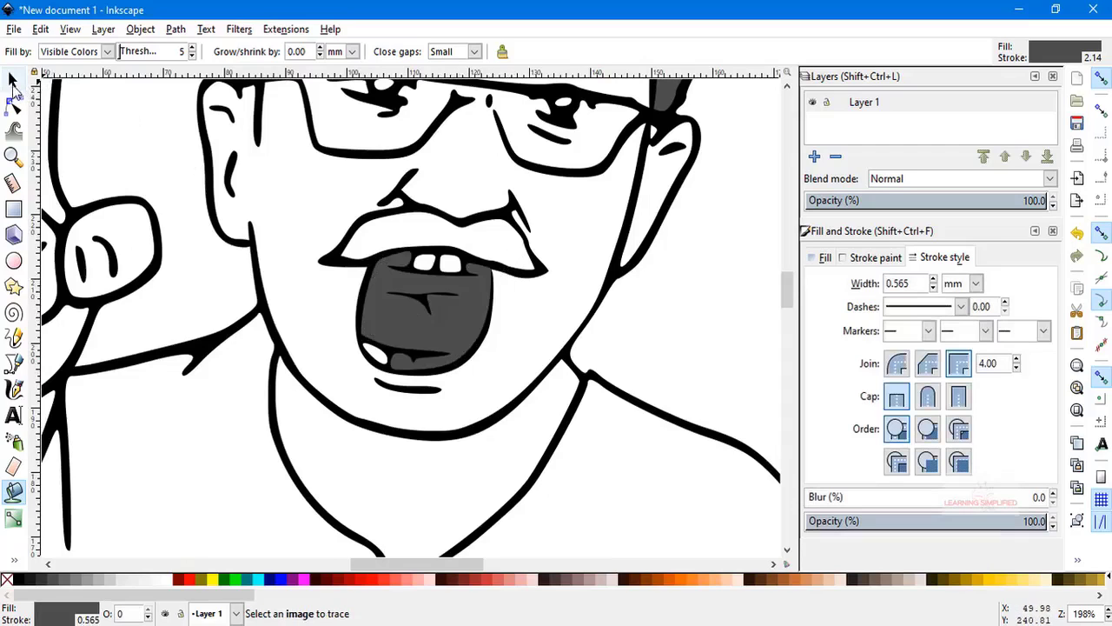
click(13, 79)
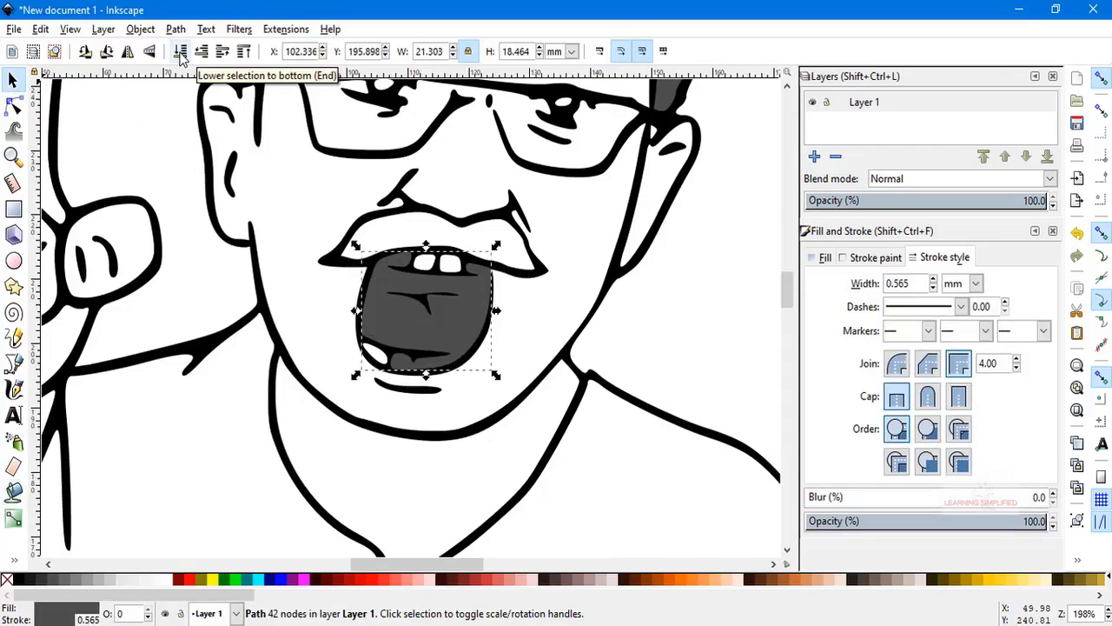
click(181, 52)
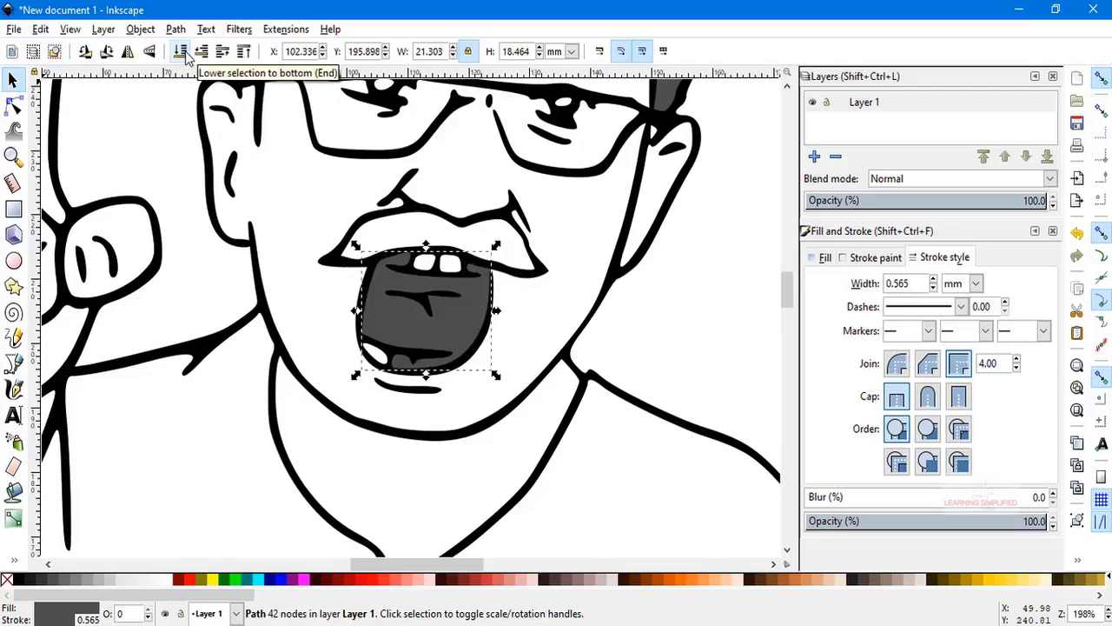
Deselect the mouth fill and bucket-fill the enclosed forehead area between the hair and the glasses
click(456, 318)
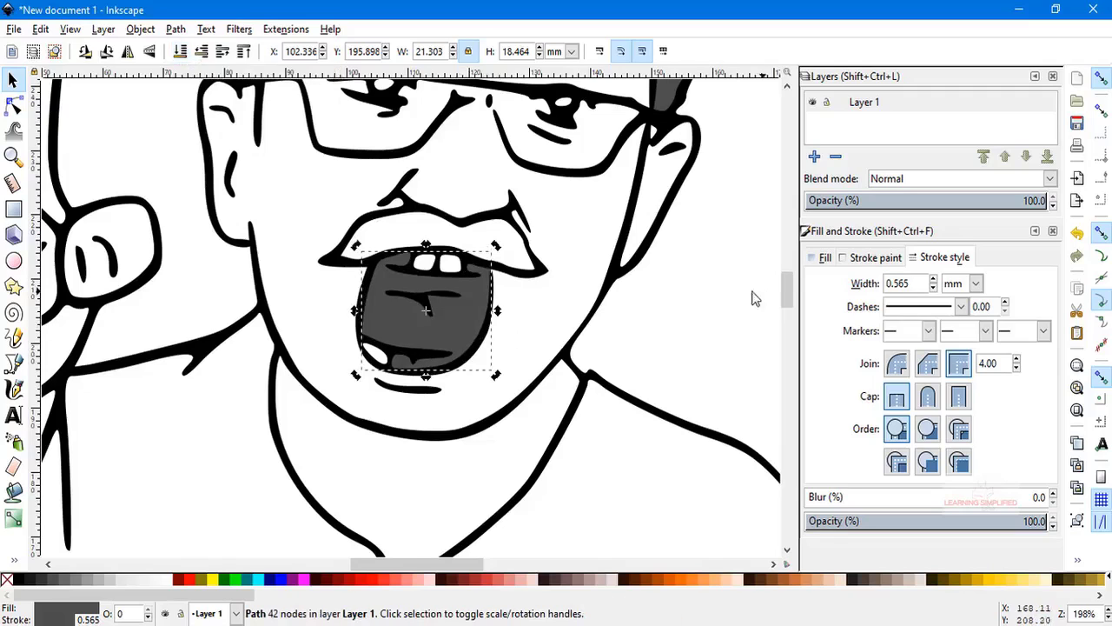
click(670, 292)
scroll(630, 338, up, 5)
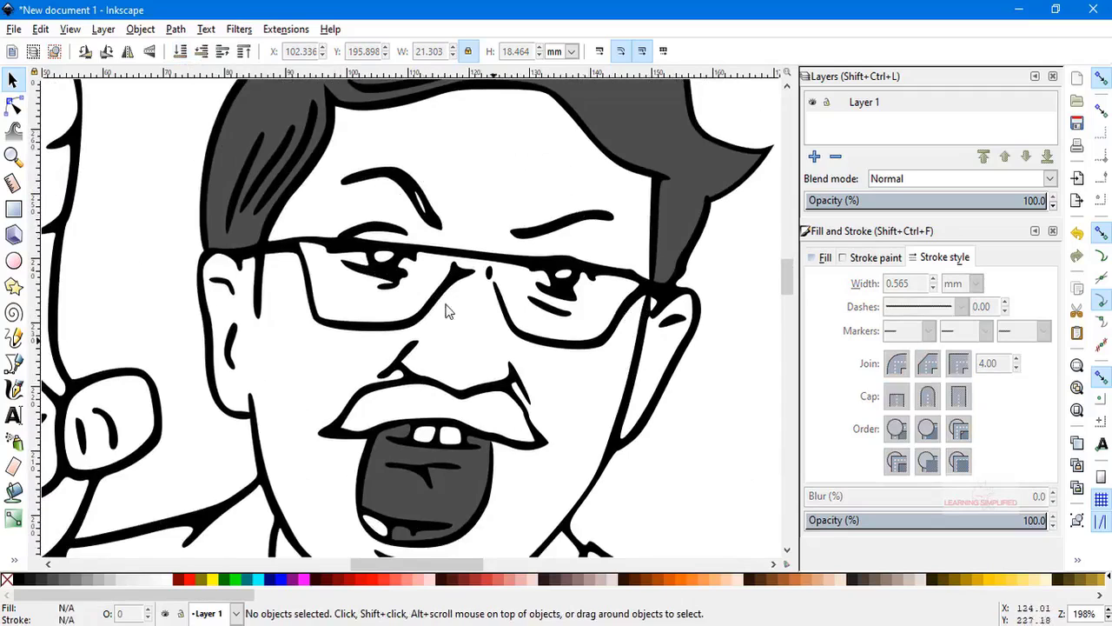
click(13, 491)
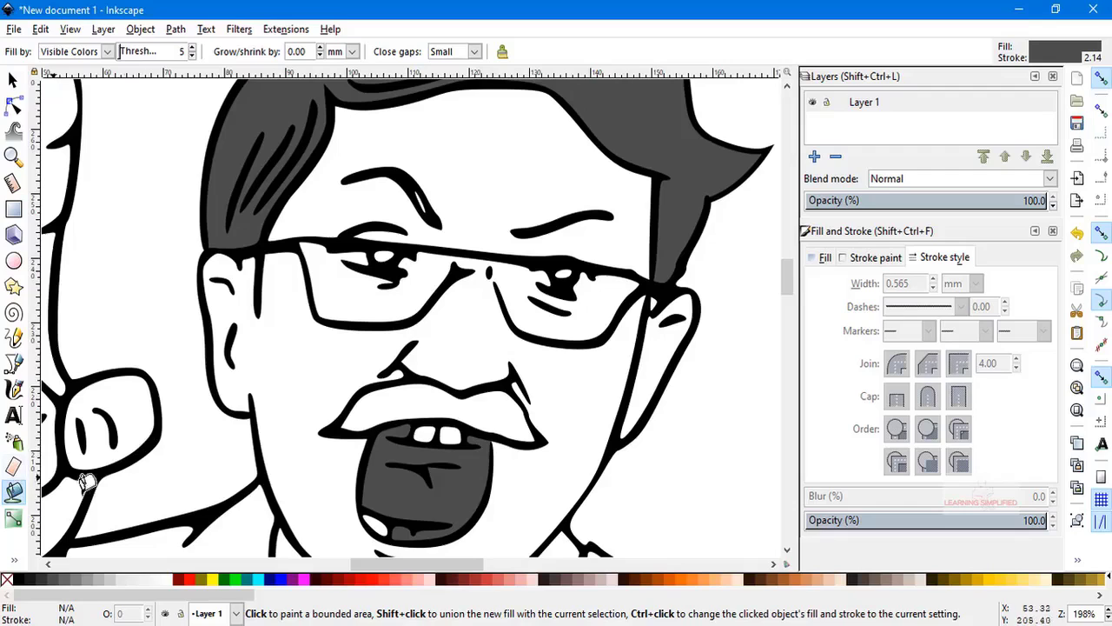
click(497, 132)
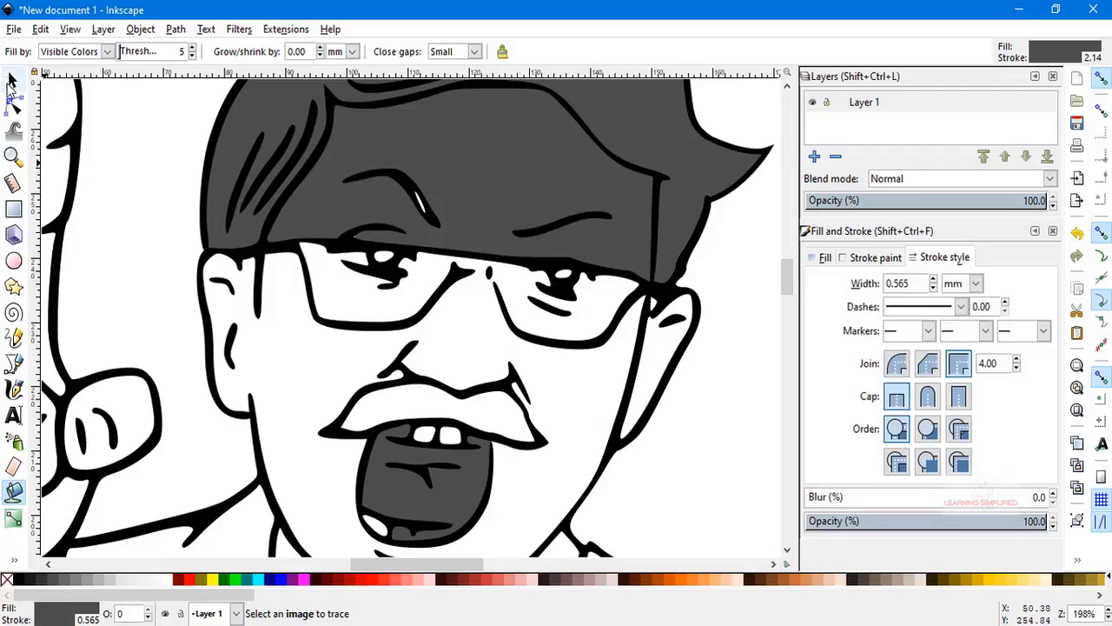
Set both the fill and the stroke colour of the forehead shape to skin tone #E9C6AF
click(12, 80)
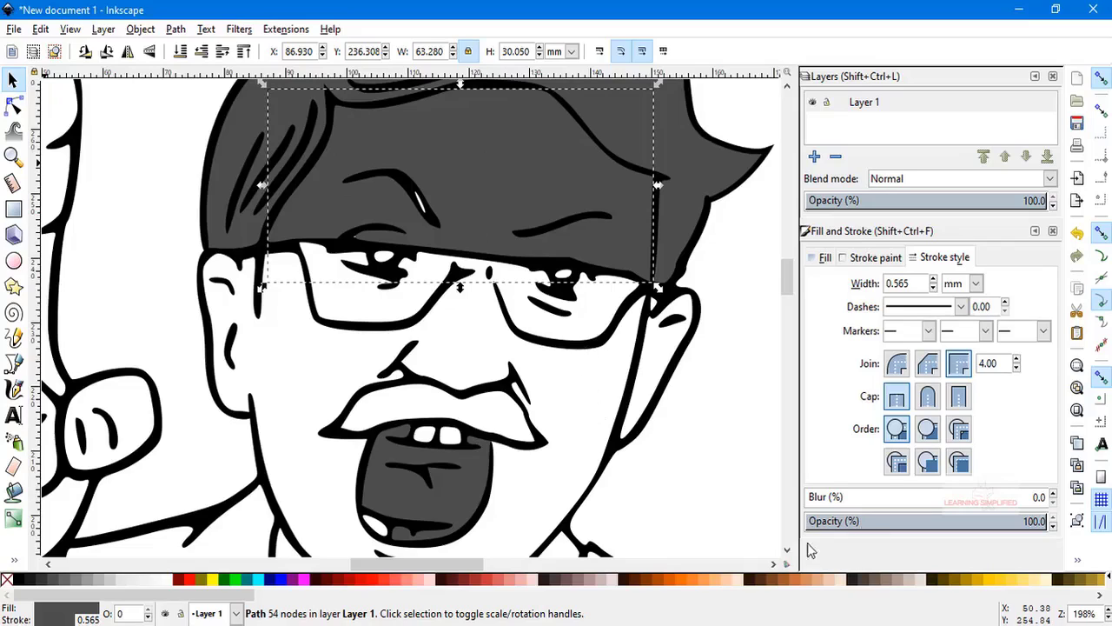
click(832, 583)
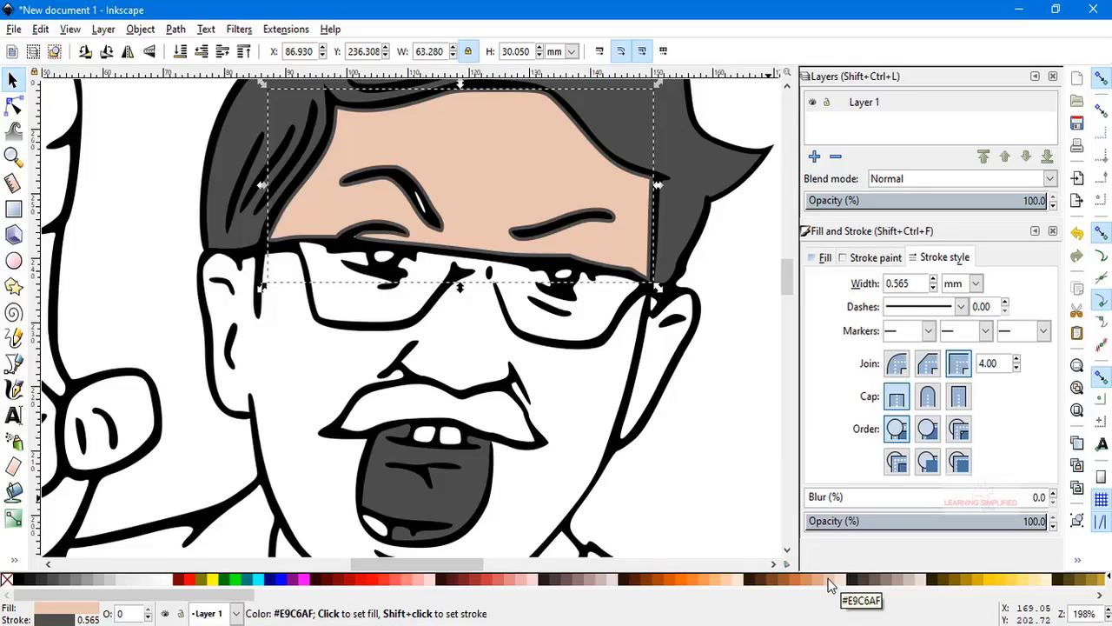
key(shift)
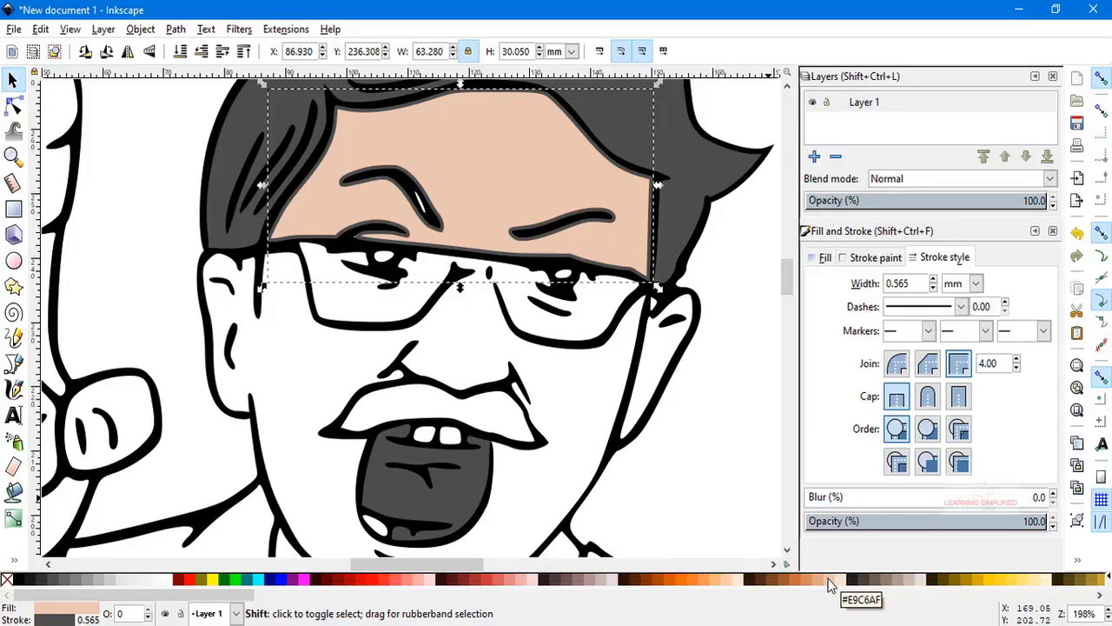
shift+click(830, 583)
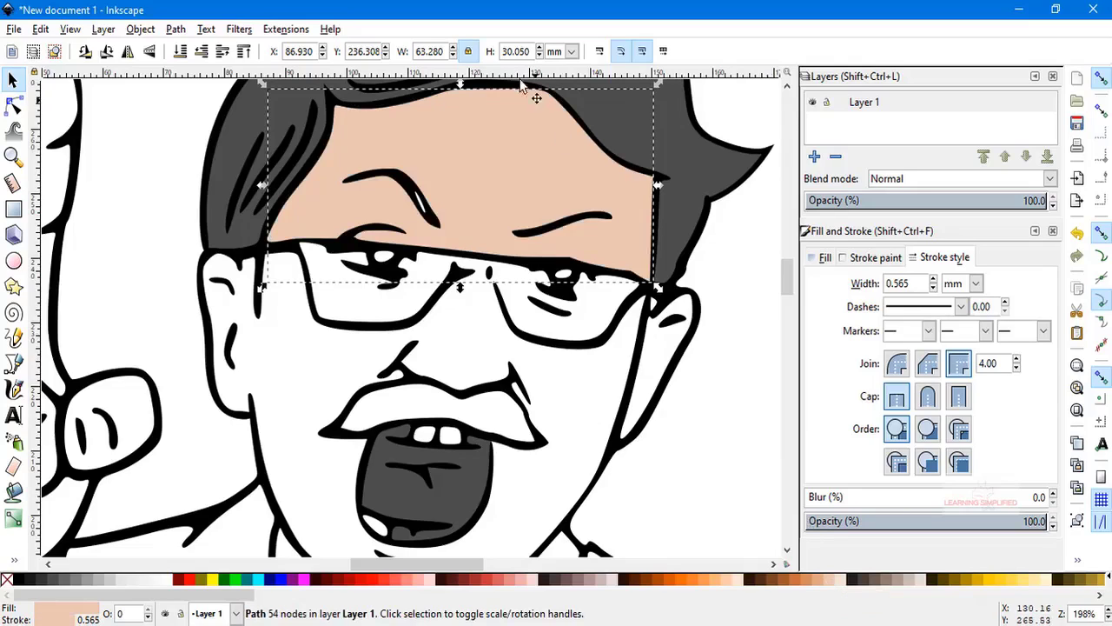
Lower the forehead fill to the bottom of the stacking order, behind the line drawing, and deselect it
scroll(638, 284, up, 2)
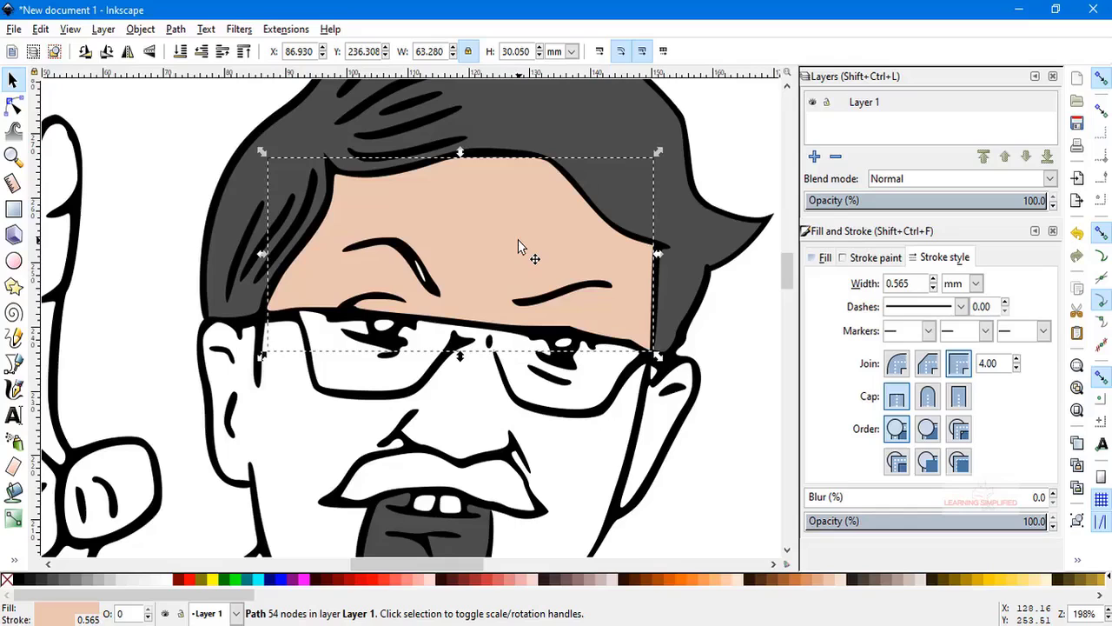
click(181, 53)
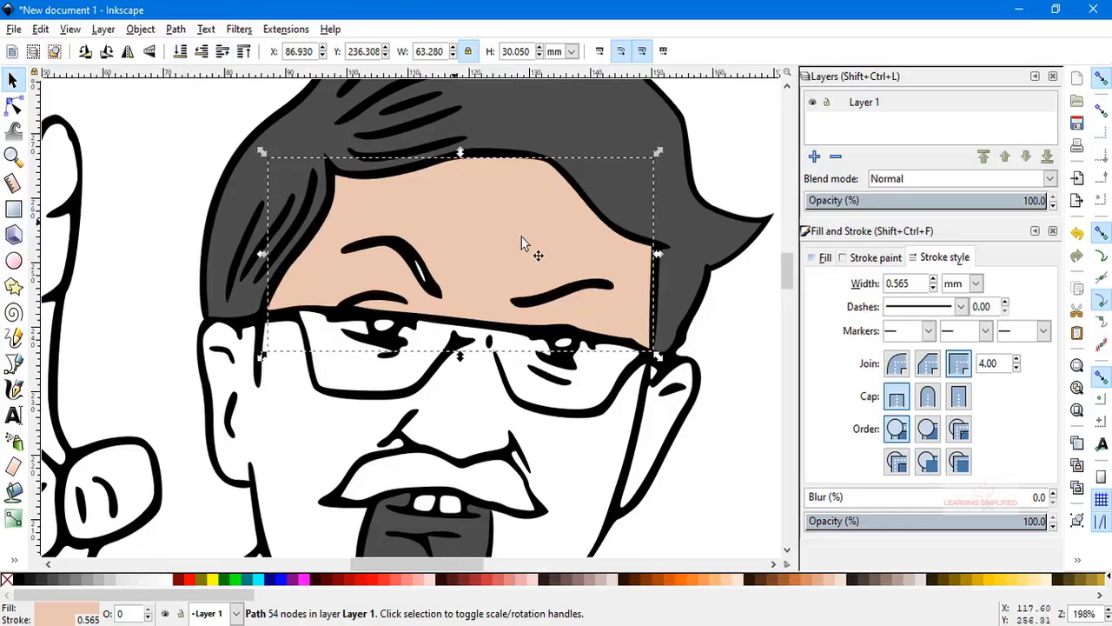
click(730, 356)
Bucket-fill the face below the glasses' upper rim with the skin tone and lower that fill to the bottom
click(13, 492)
click(288, 407)
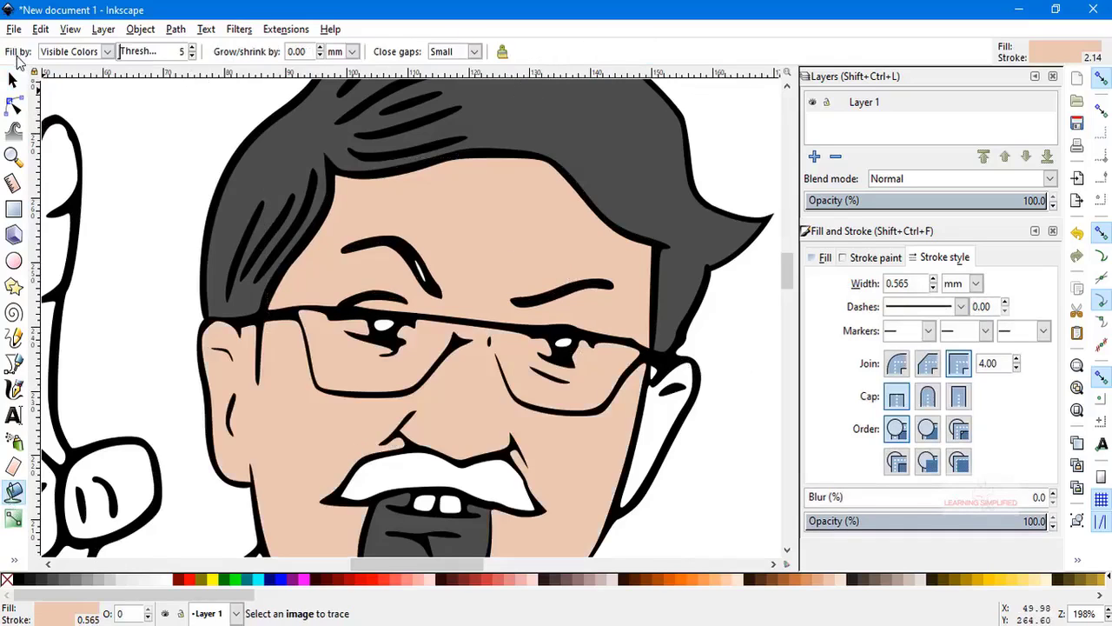
click(13, 79)
scroll(695, 300, down, 3)
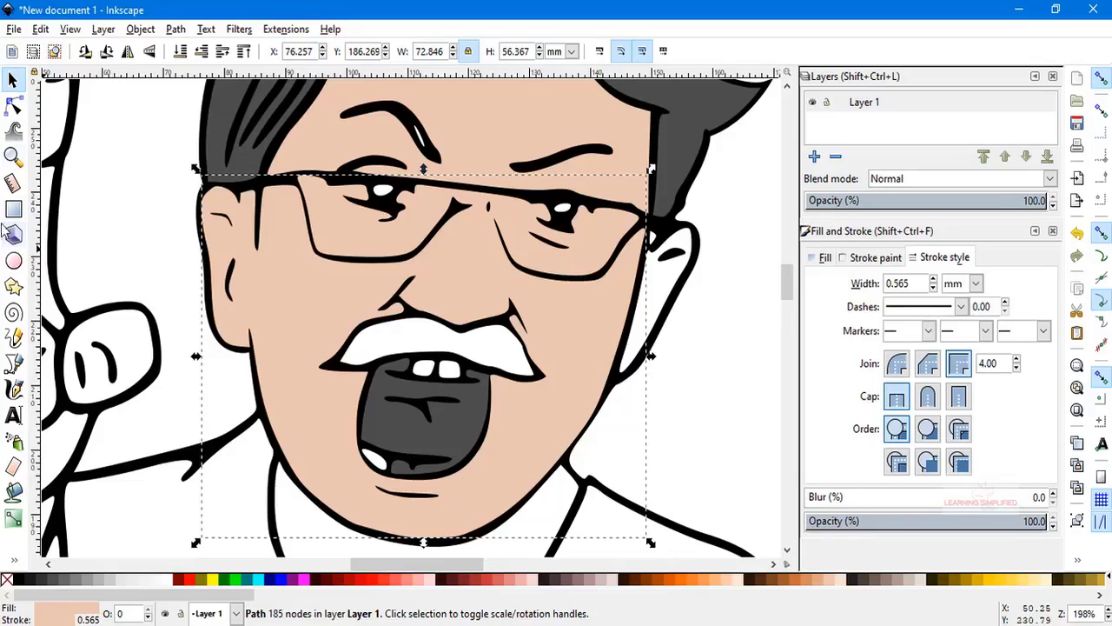
click(180, 52)
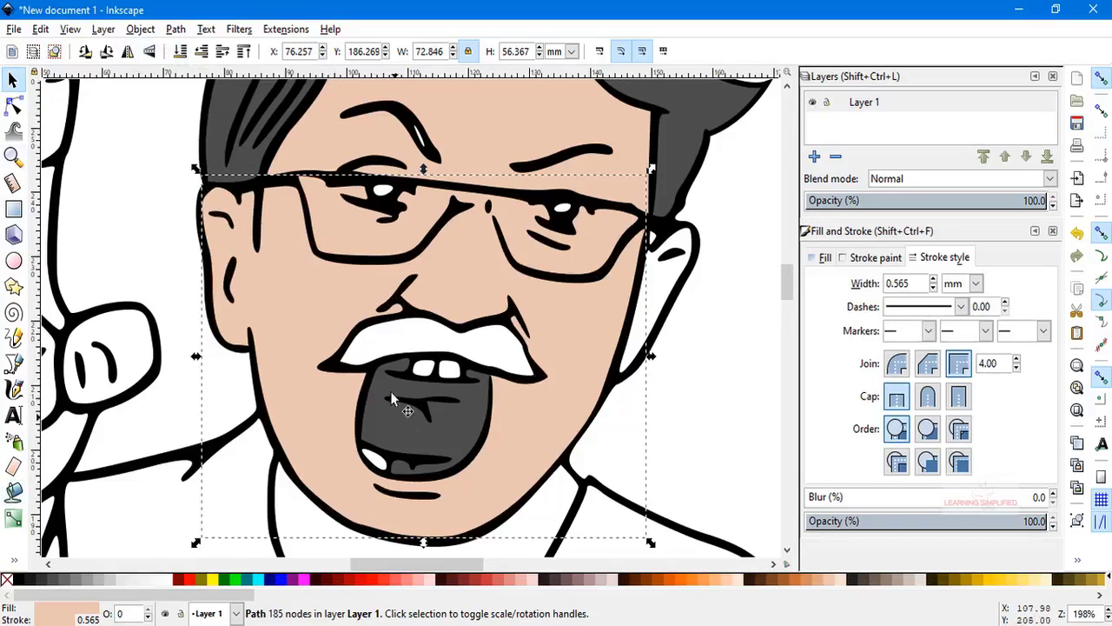
Bucket-fill the white ear beside the glasses with the skin tone, lower it to the bottom and deselect it
click(13, 492)
click(656, 265)
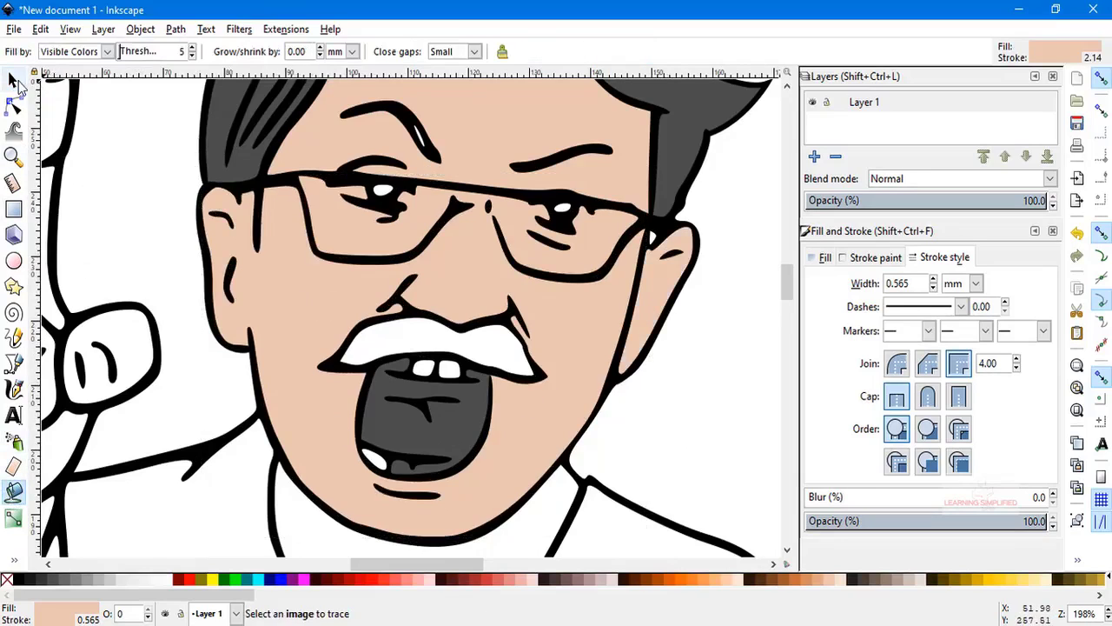
click(13, 79)
scroll(753, 310, up, 1)
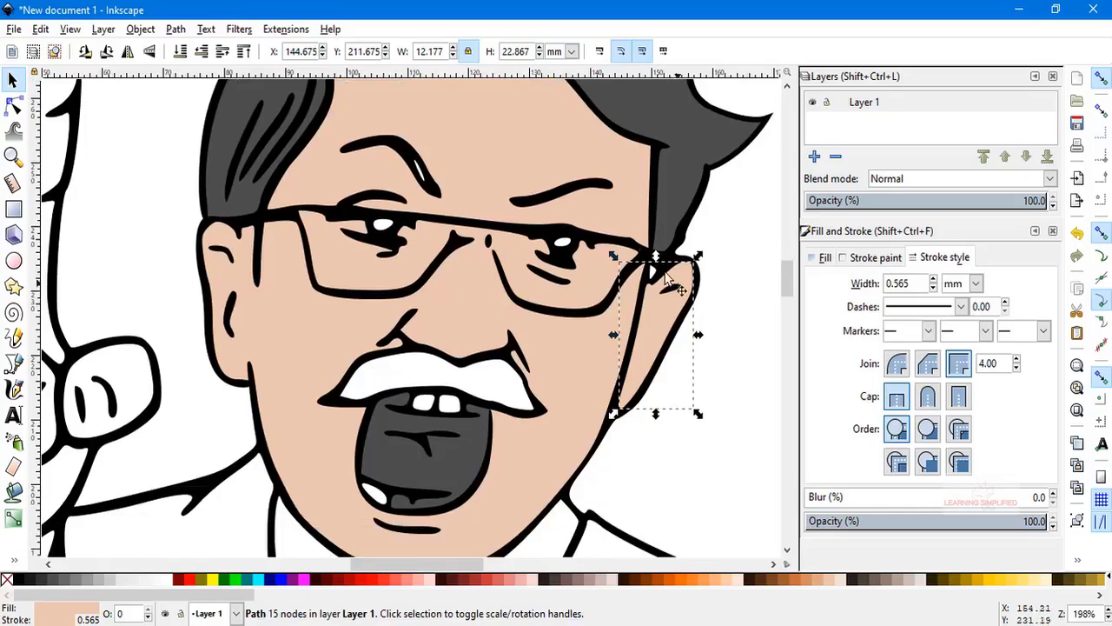
click(187, 59)
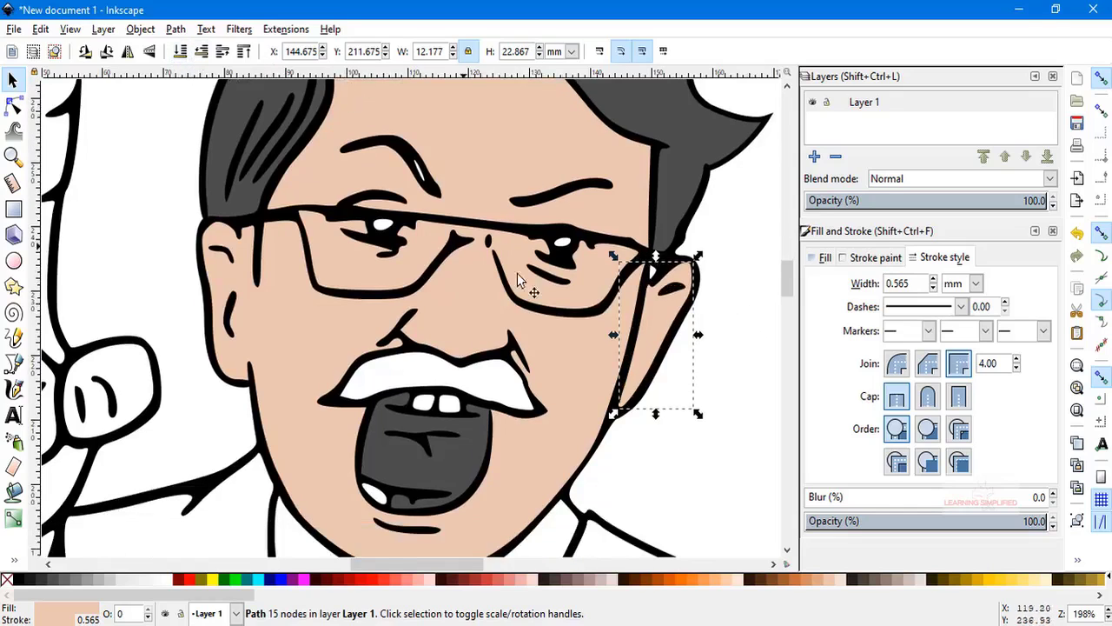
click(752, 231)
Bucket-fill the raised hand, its thumb and the neck opening with the skin tone
ctrl+scroll(730, 315, down, 3)
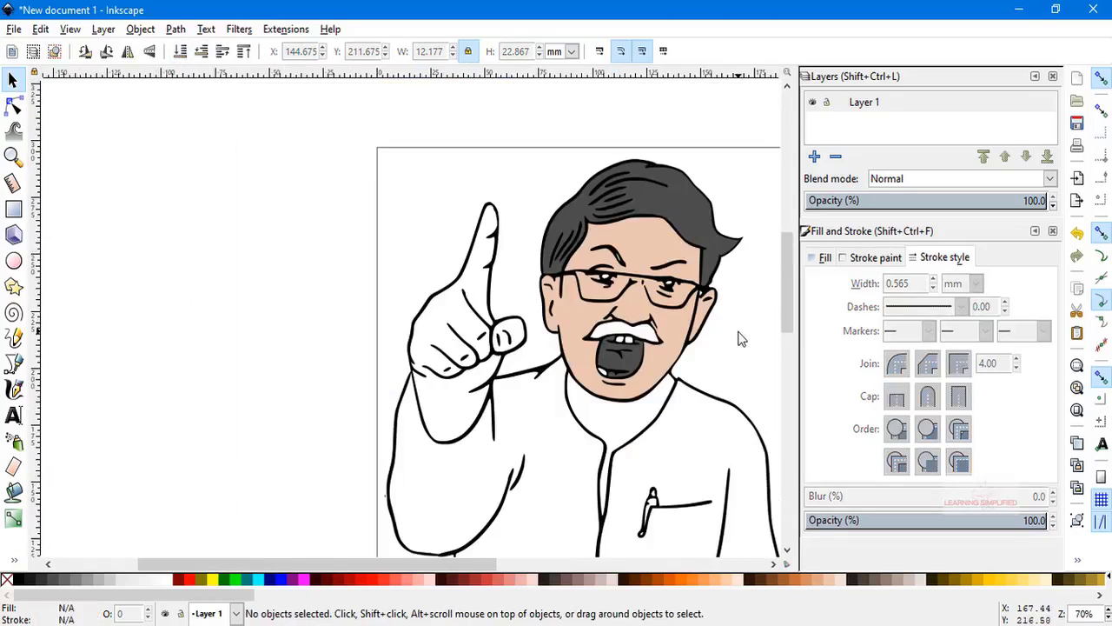
drag(738, 338, 197, 541)
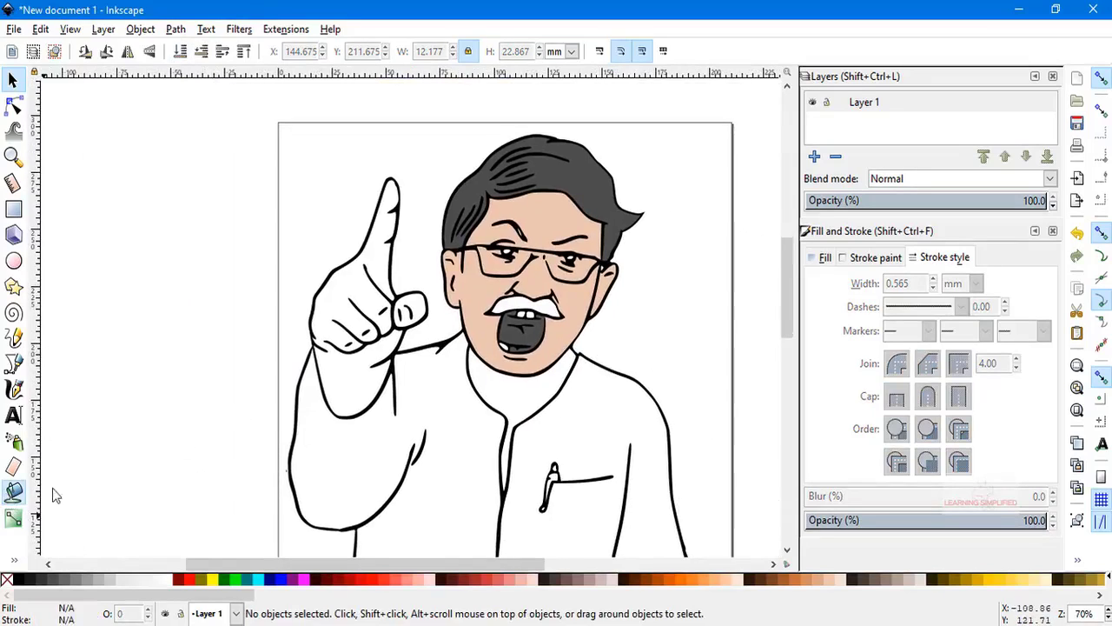
click(13, 492)
click(372, 370)
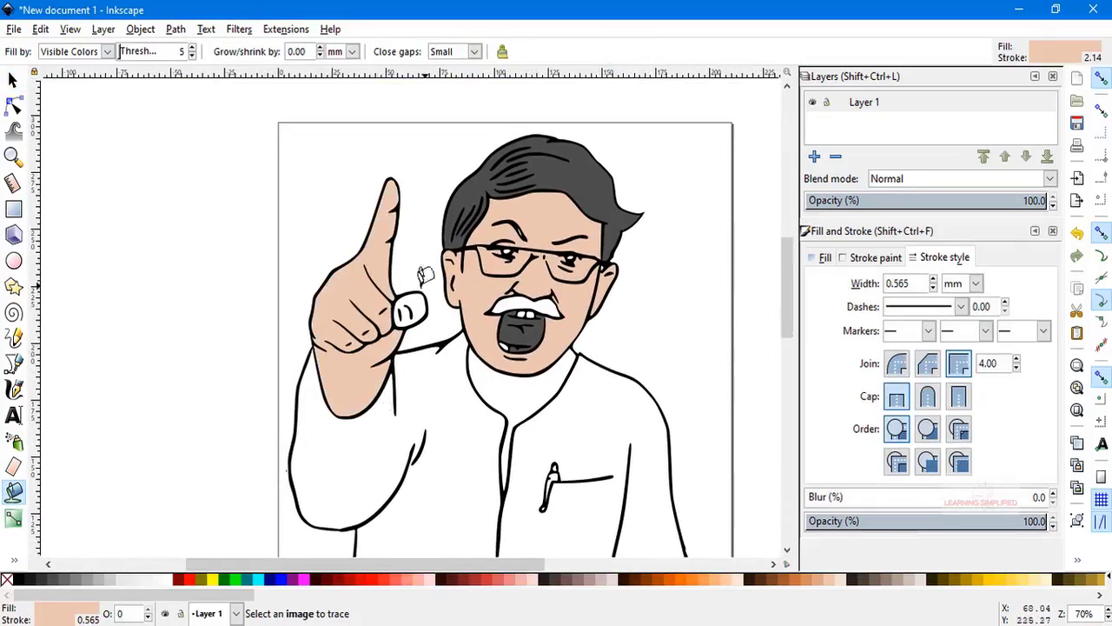
click(413, 300)
click(528, 383)
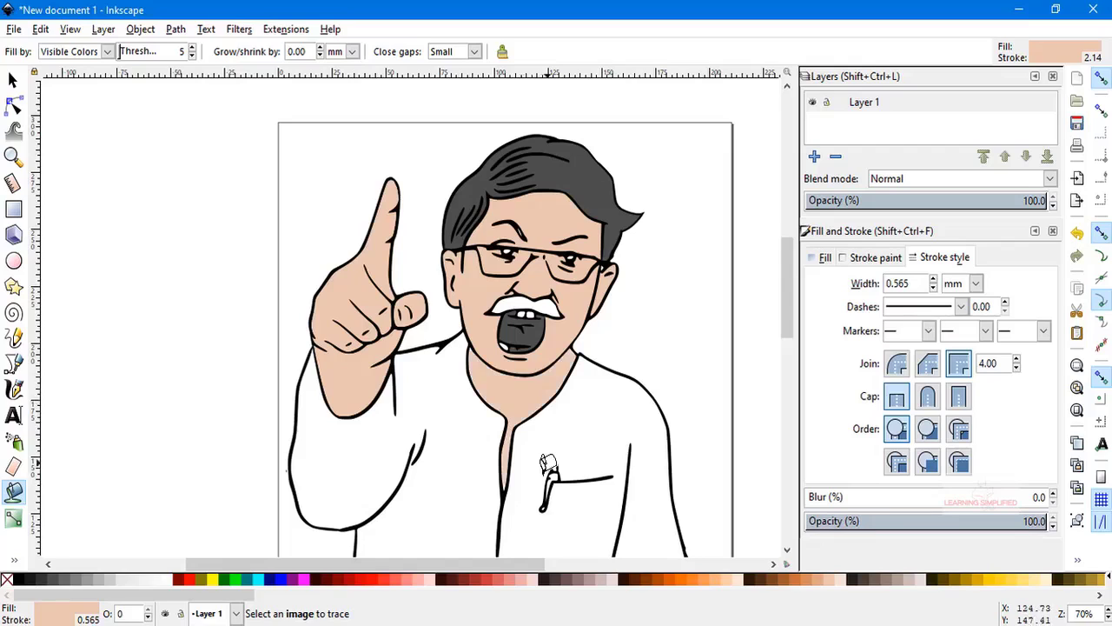
Lower the neck and hand fills together to the bottom, behind the line drawing, and deselect them
click(13, 79)
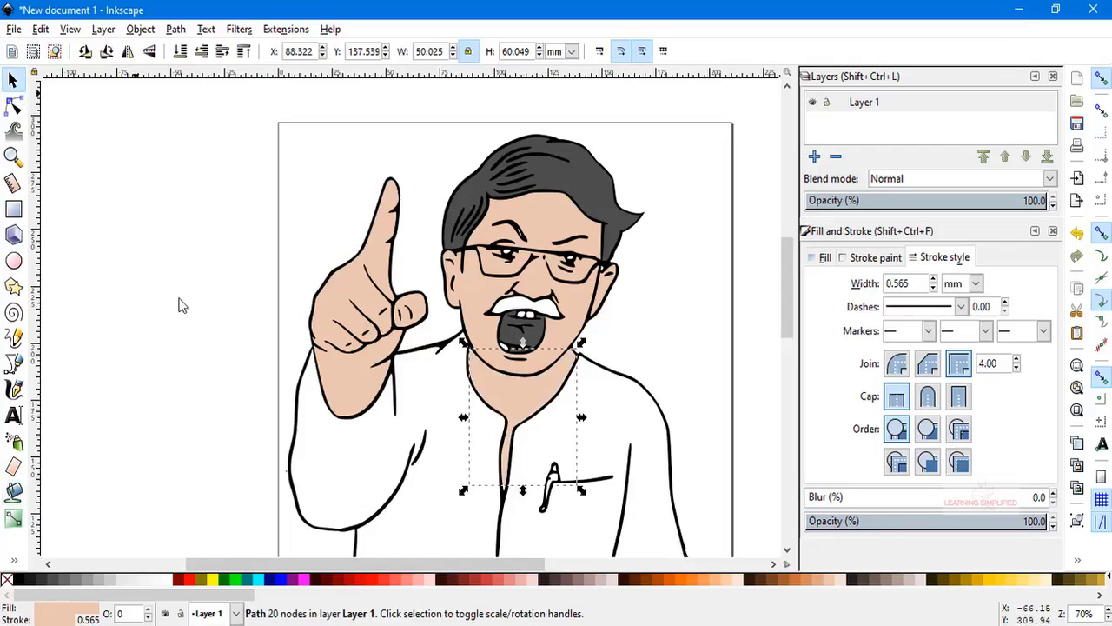
shift+click(354, 294)
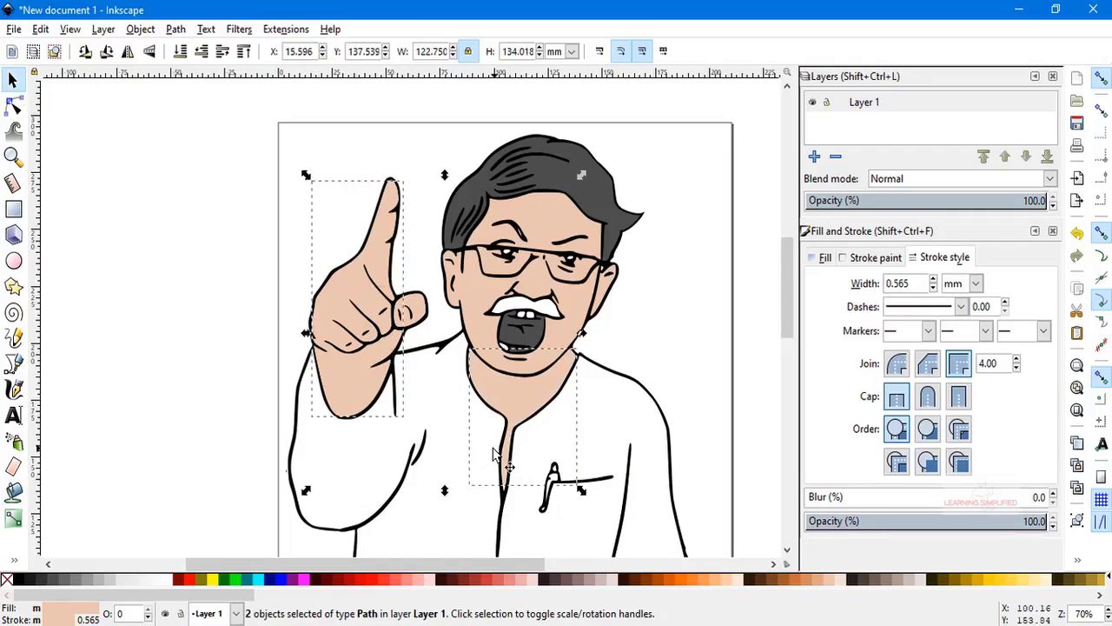
click(180, 51)
click(167, 228)
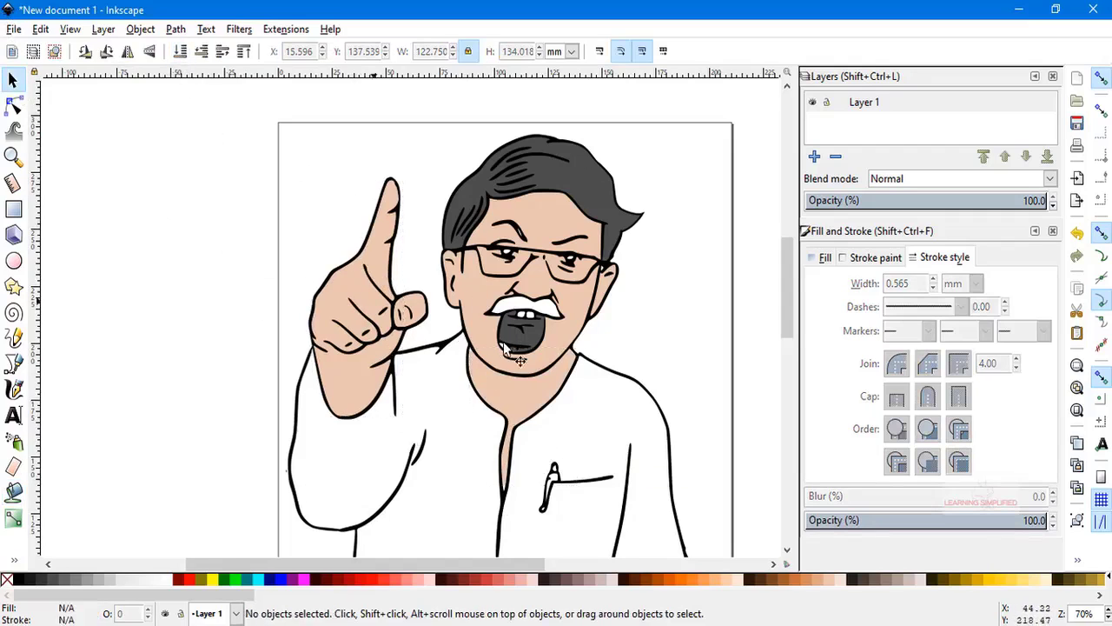
Bucket-fill the whole shirt area with the entire drawing in view so that its boundary is found
scroll(715, 271, down, 4)
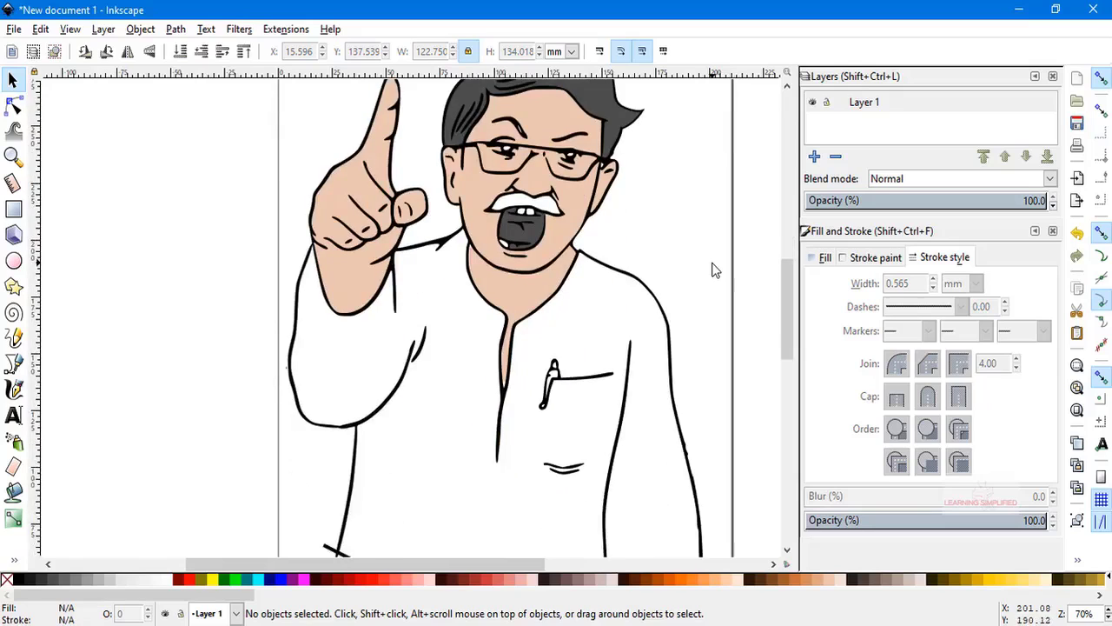
click(13, 490)
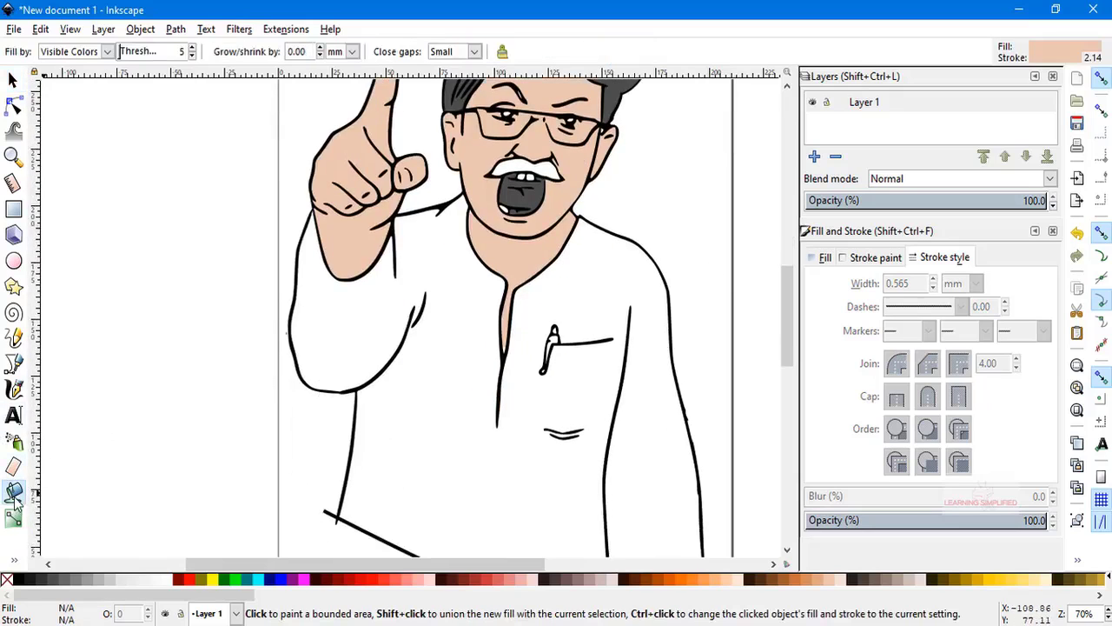
scroll(456, 272, up, 1)
click(489, 338)
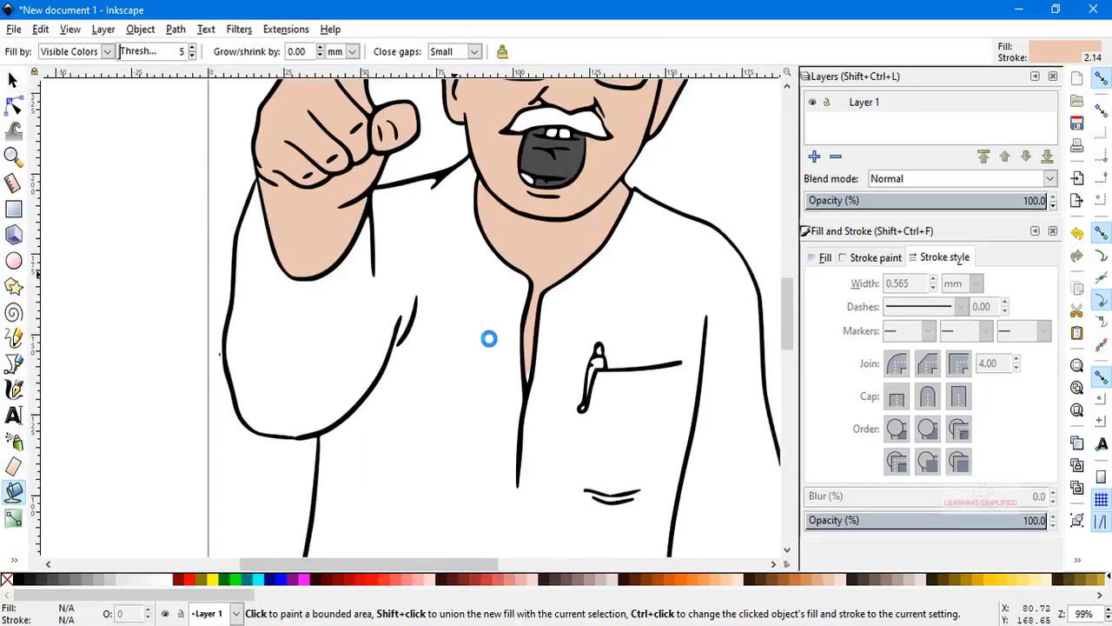
scroll(495, 331, down, 3)
key(5)
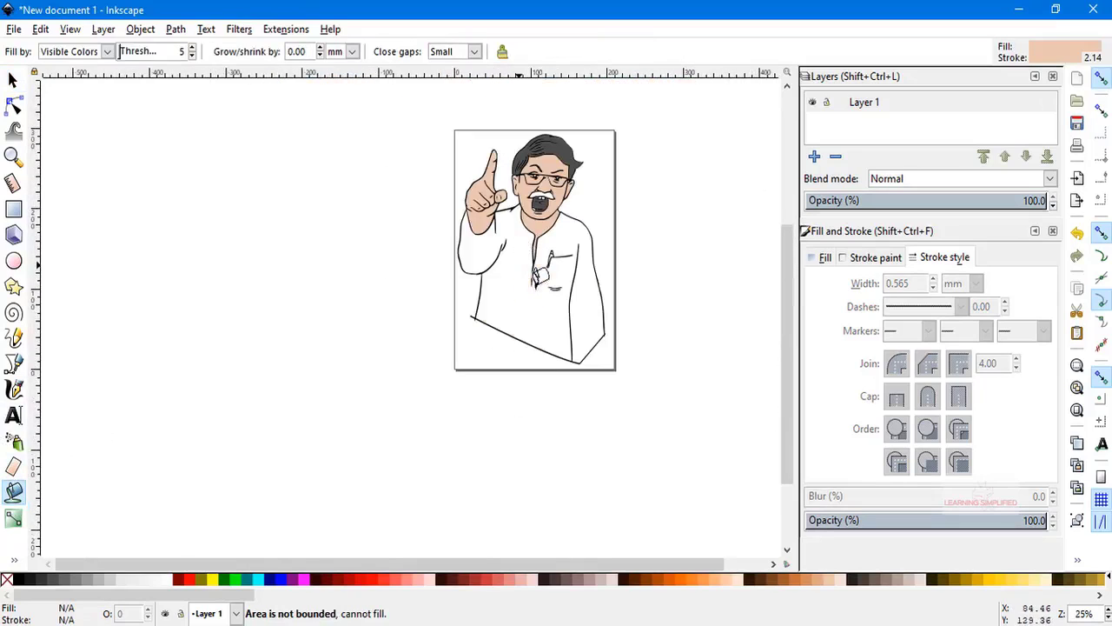
click(538, 276)
Change both the fill and the stroke colour of the shirt shape to light grey
click(11, 78)
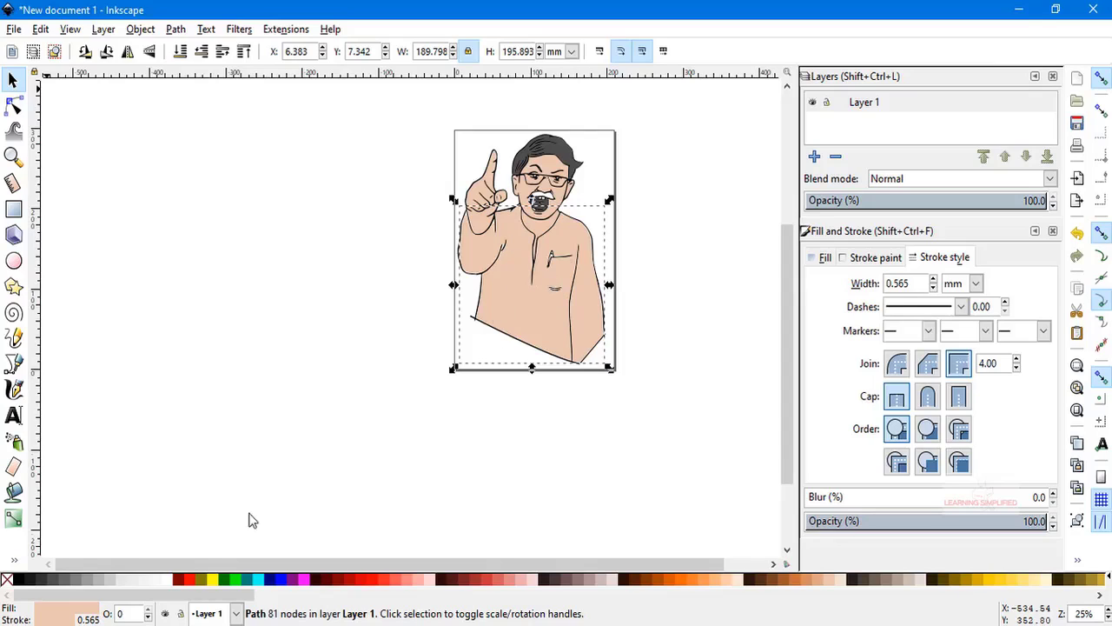
click(93, 582)
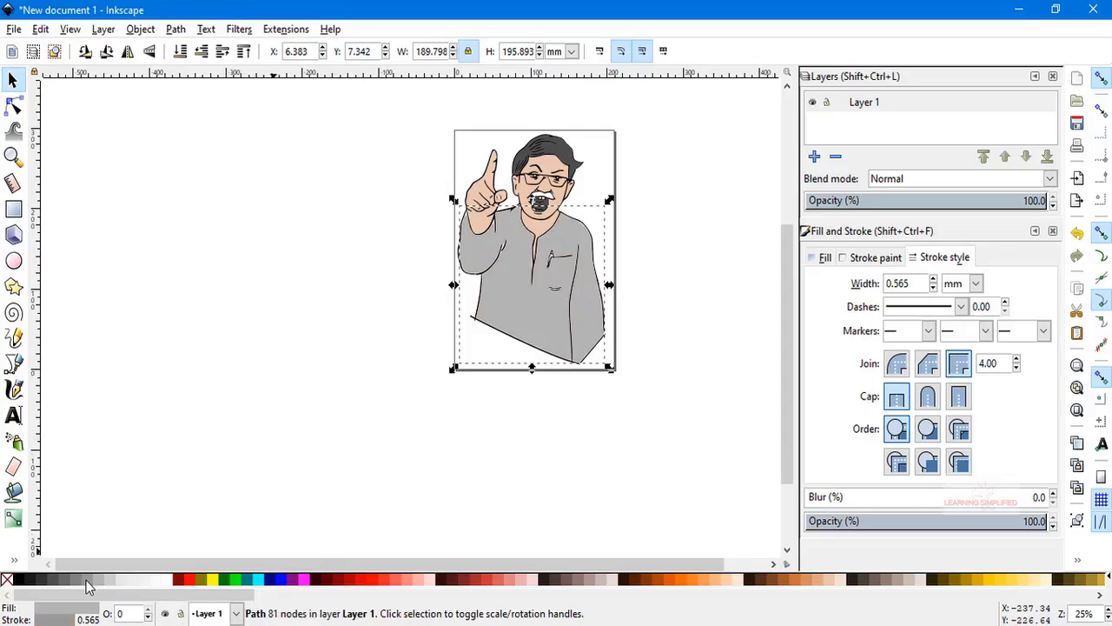
ctrl+scroll(498, 231, up, 5)
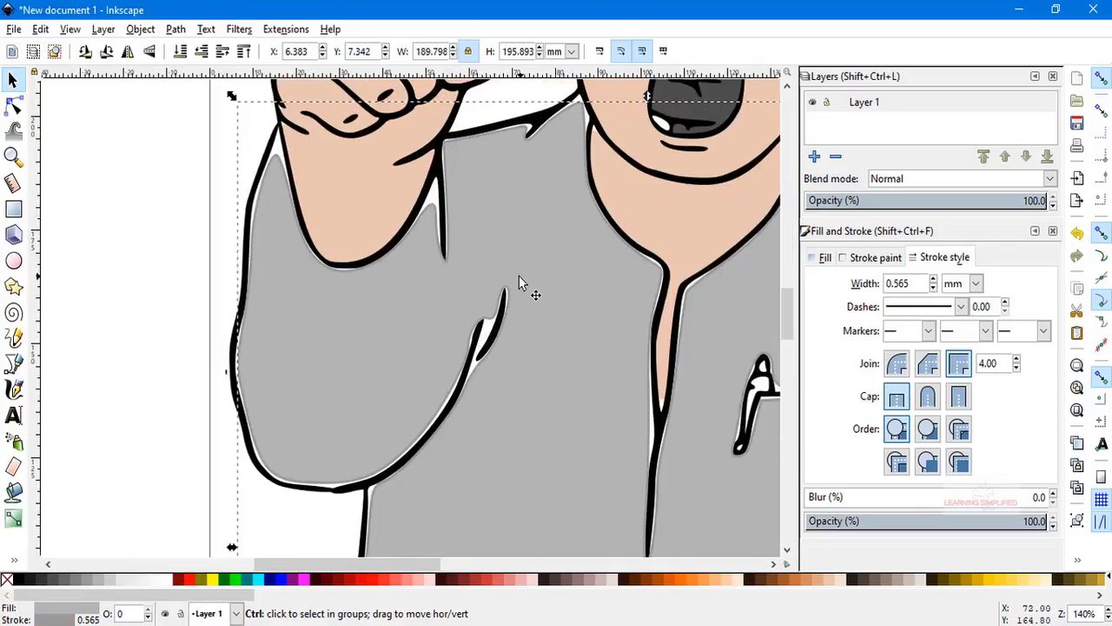
click(100, 581)
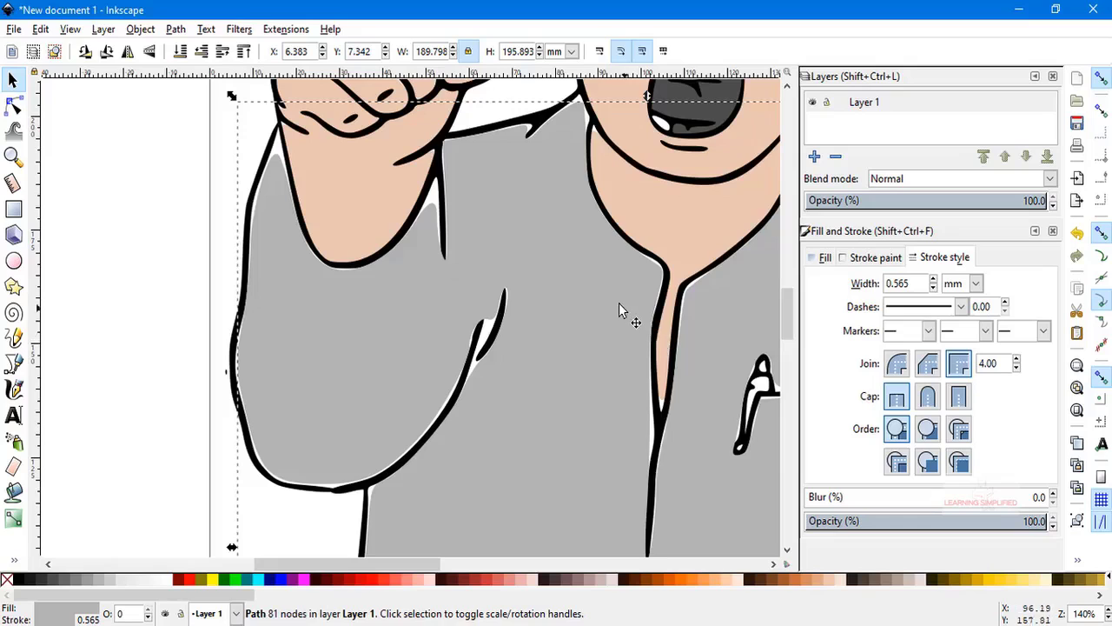
Increase the stroke width of the grey shirt fill to 0.965 mm to narrow the gaps along the outlines
scroll(532, 308, up, 2)
ctrl+scroll(276, 331, up, 4)
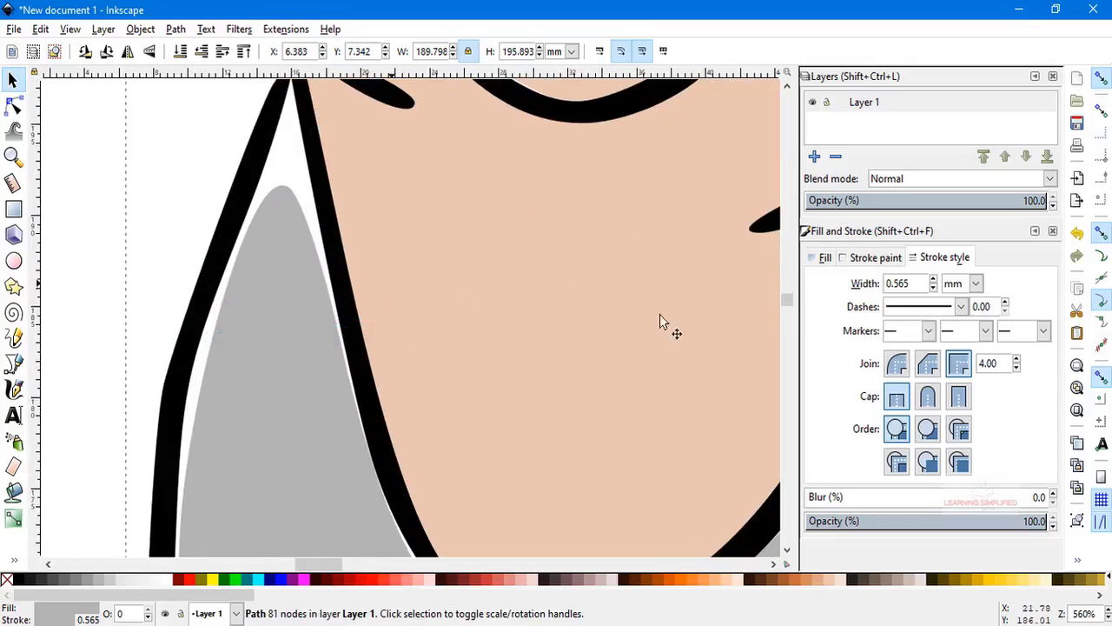
click(933, 281)
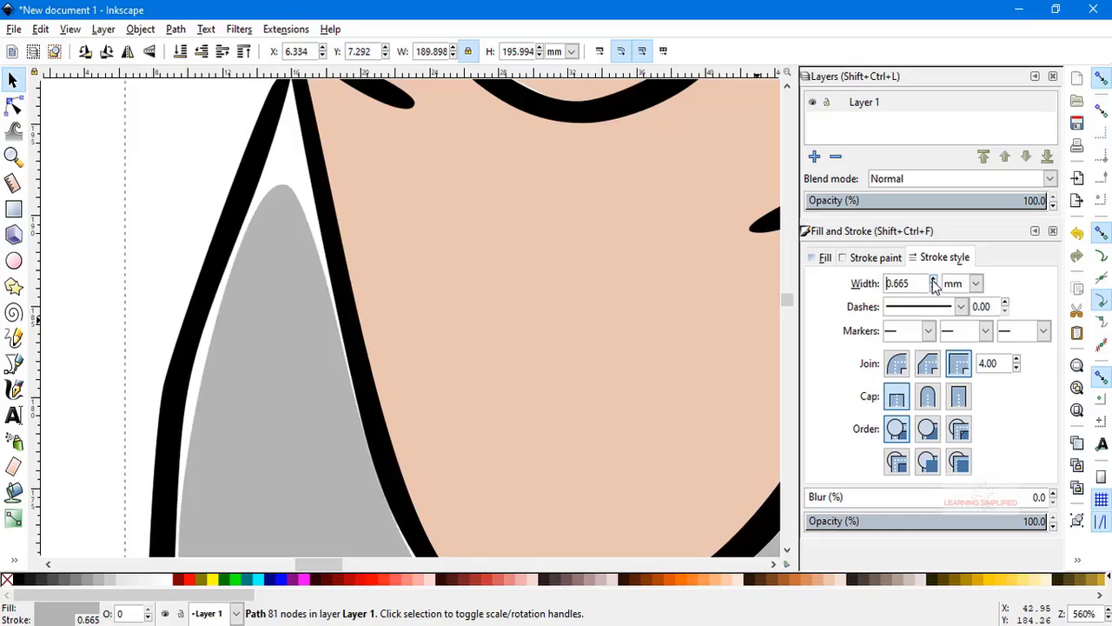
click(932, 280)
click(933, 281)
click(932, 281)
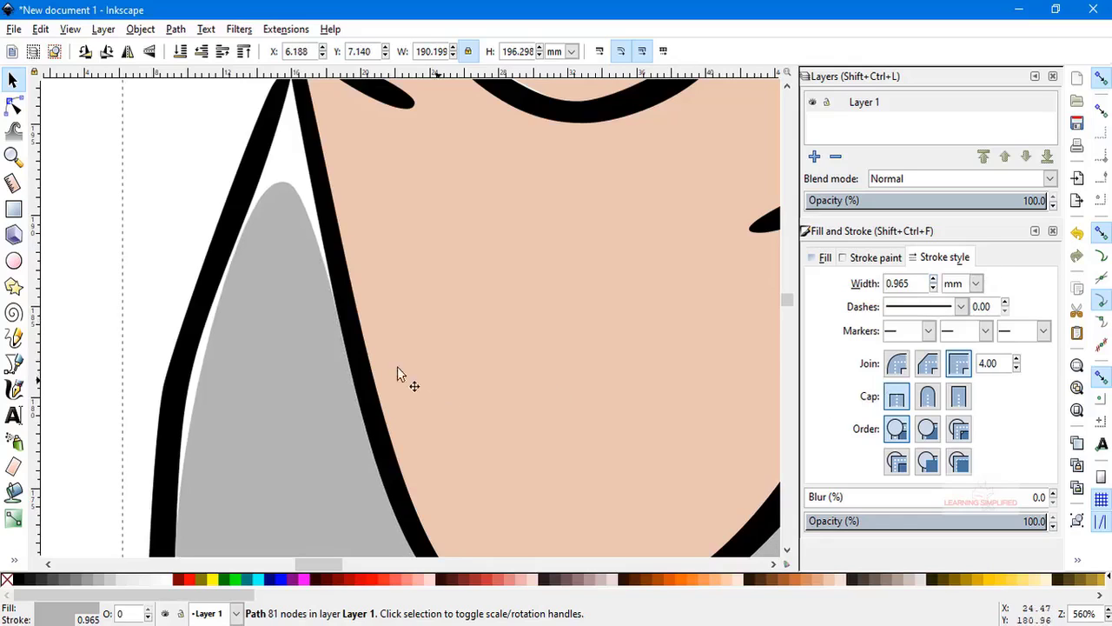
Edit the nodes of the grey shirt fill to cover the white gaps at the tip and upper edges of the raised arm's sleeve
key(n)
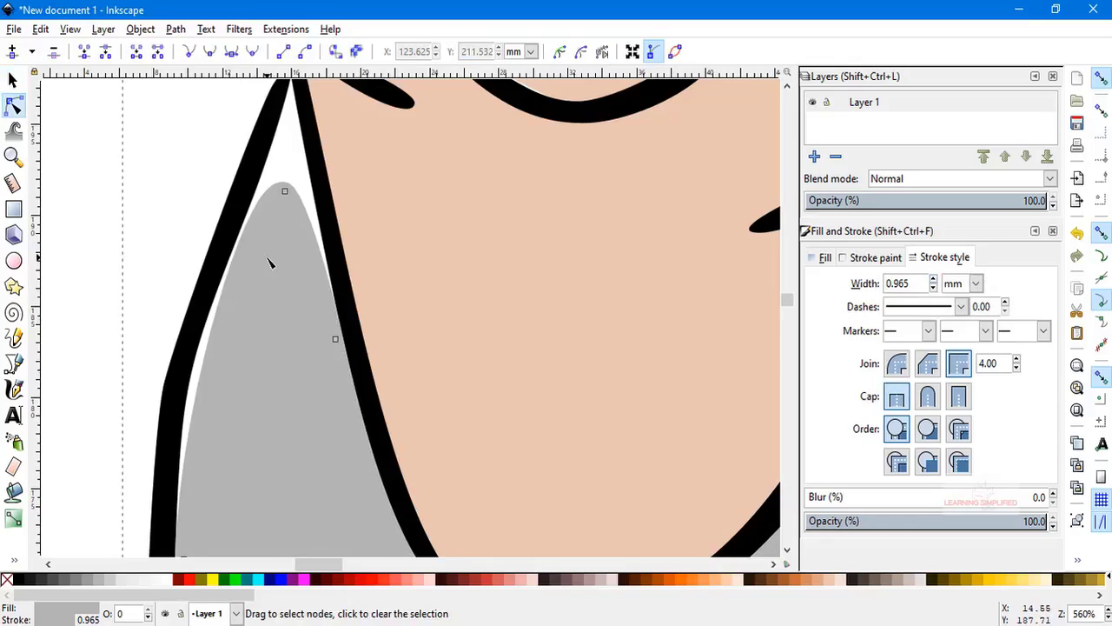
drag(286, 191, 296, 118)
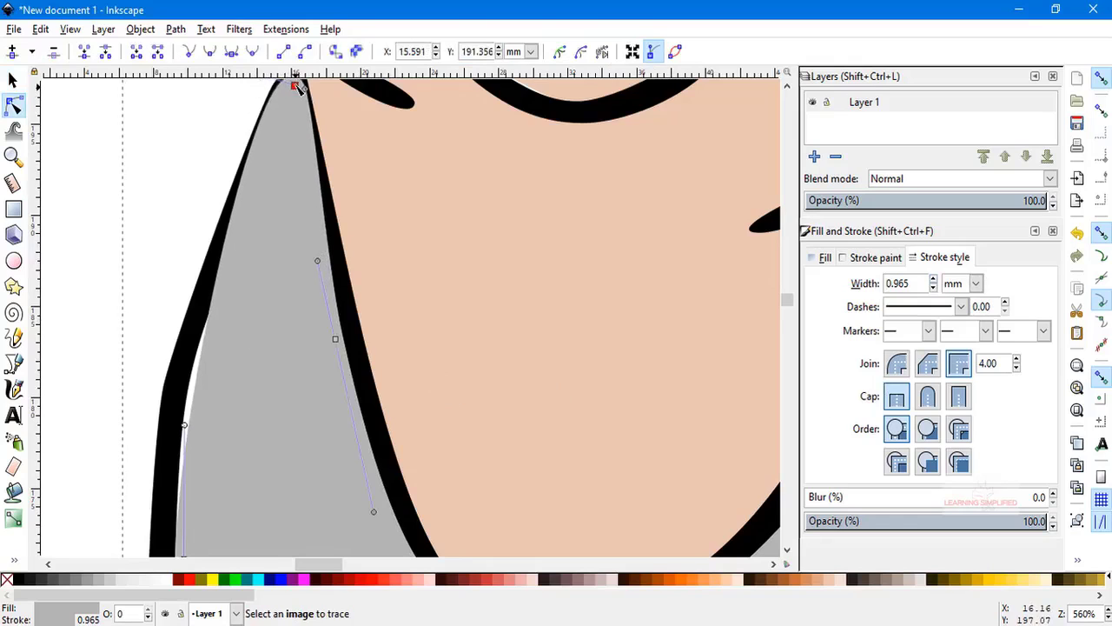
scroll(380, 292, up, 6)
scroll(335, 383, down, 3)
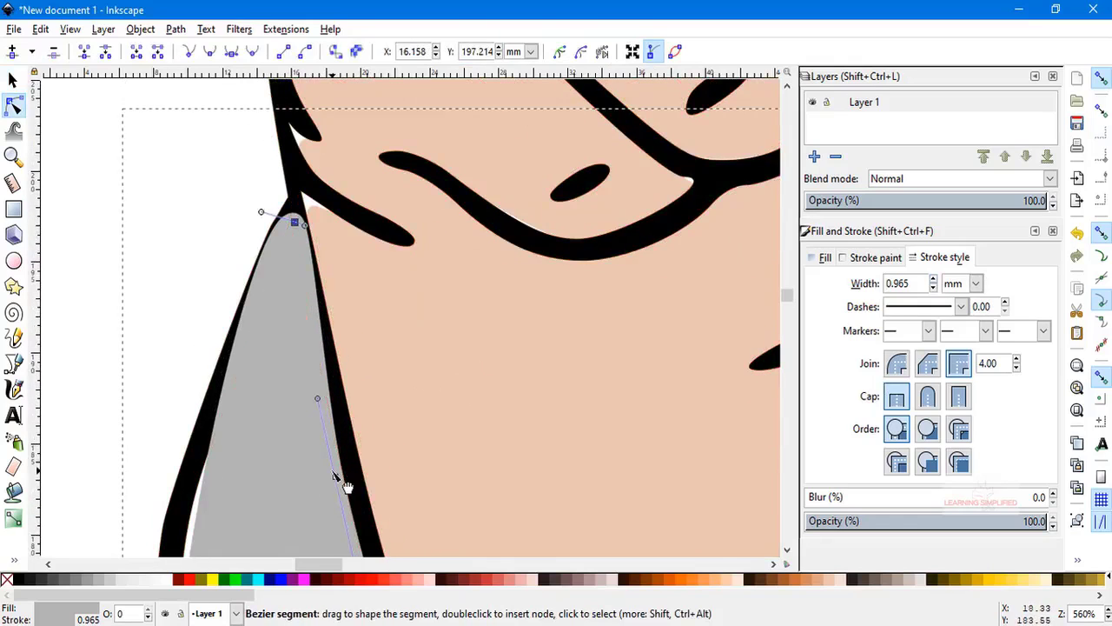
drag(335, 476, 348, 476)
scroll(391, 406, down, 5)
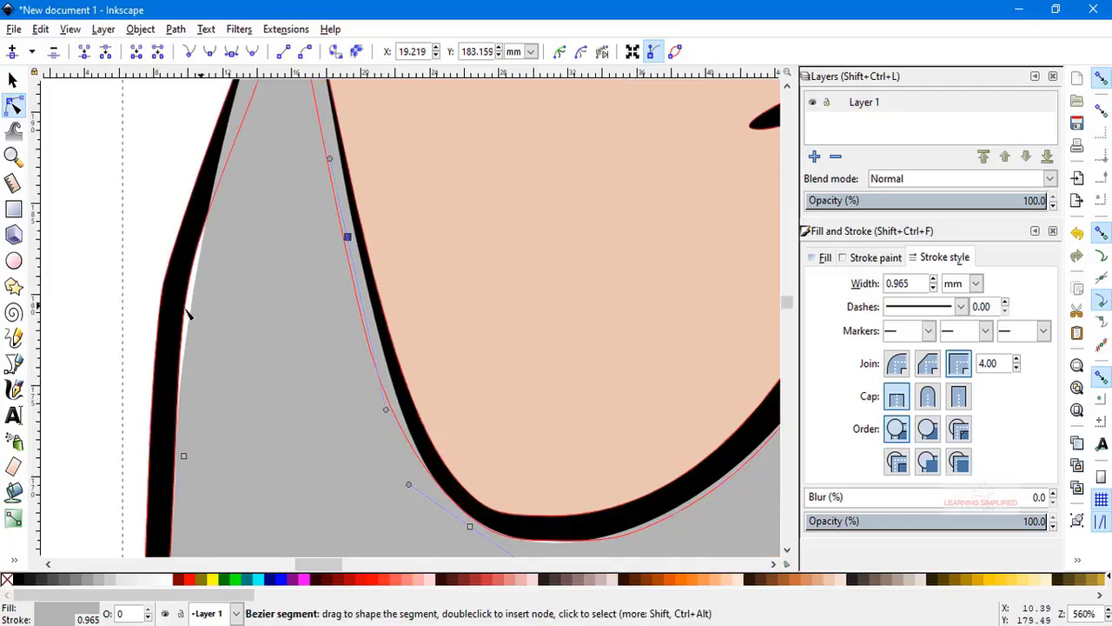
drag(178, 448, 172, 453)
scroll(174, 454, down, 1)
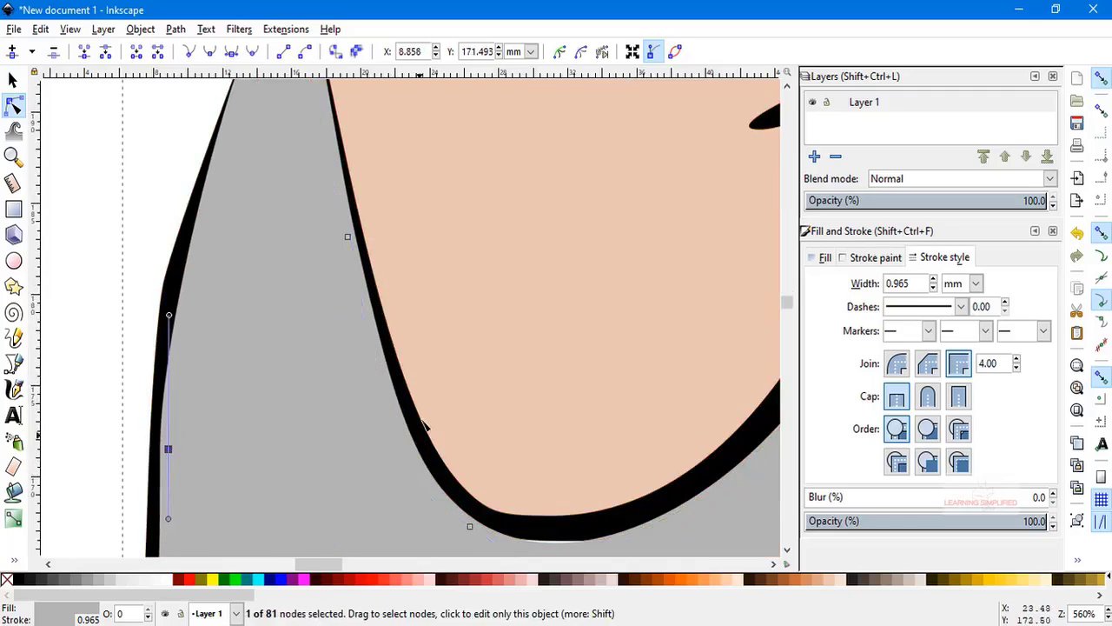
Adjust the shirt fill's nodes to meet the outline beneath the forearm opening, along the sleeve's outer edge and around the elbow
scroll(169, 447, down, 4)
click(514, 326)
scroll(521, 335, down, 6)
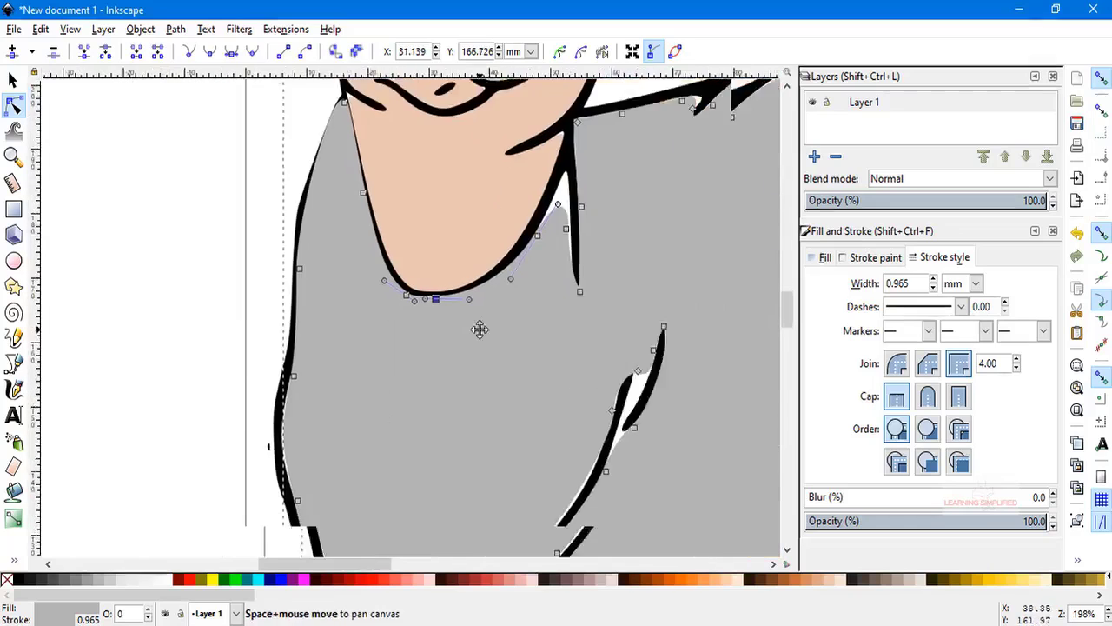
scroll(278, 365, left, 1)
drag(248, 356, 247, 359)
scroll(261, 391, down, 4)
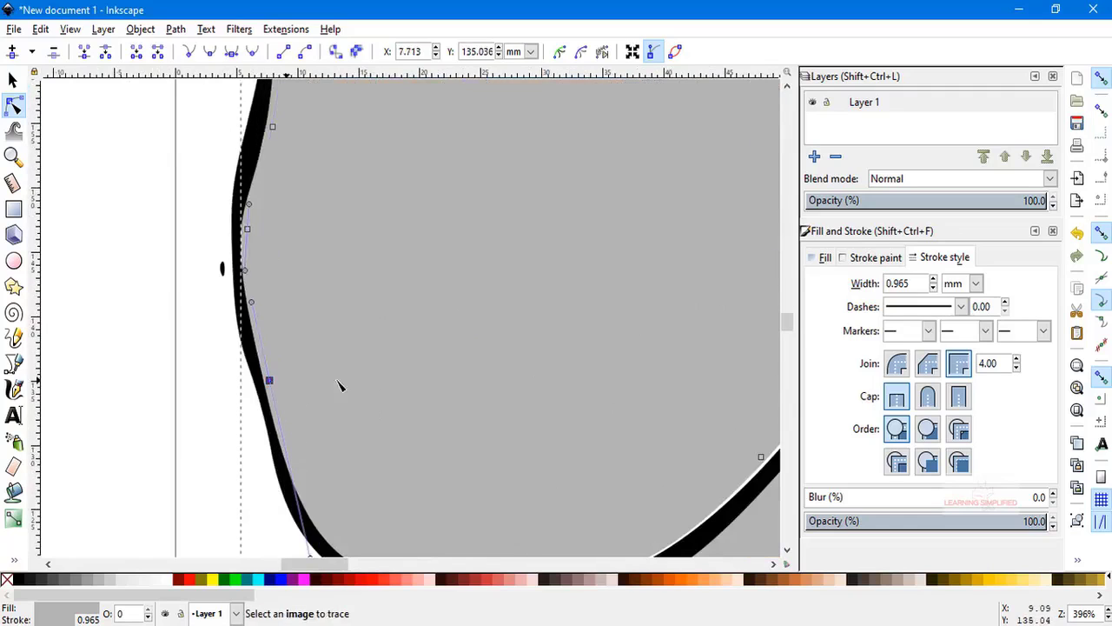
scroll(487, 379, down, 1)
drag(489, 379, 504, 385)
scroll(513, 391, down, 1)
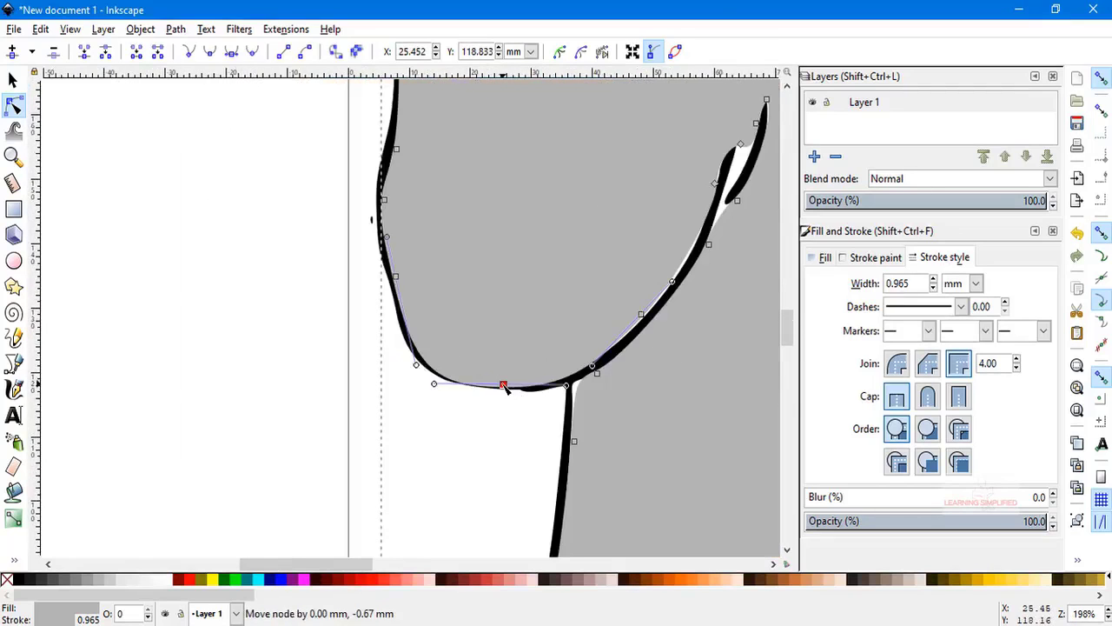
Extend the shirt fill over the white gaps at the raised sleeve's inner fold and at the underarm seam
mouse_move(718, 187)
mouse_down()
mouse_move(739, 174)
mouse_move(721, 223)
mouse_up()
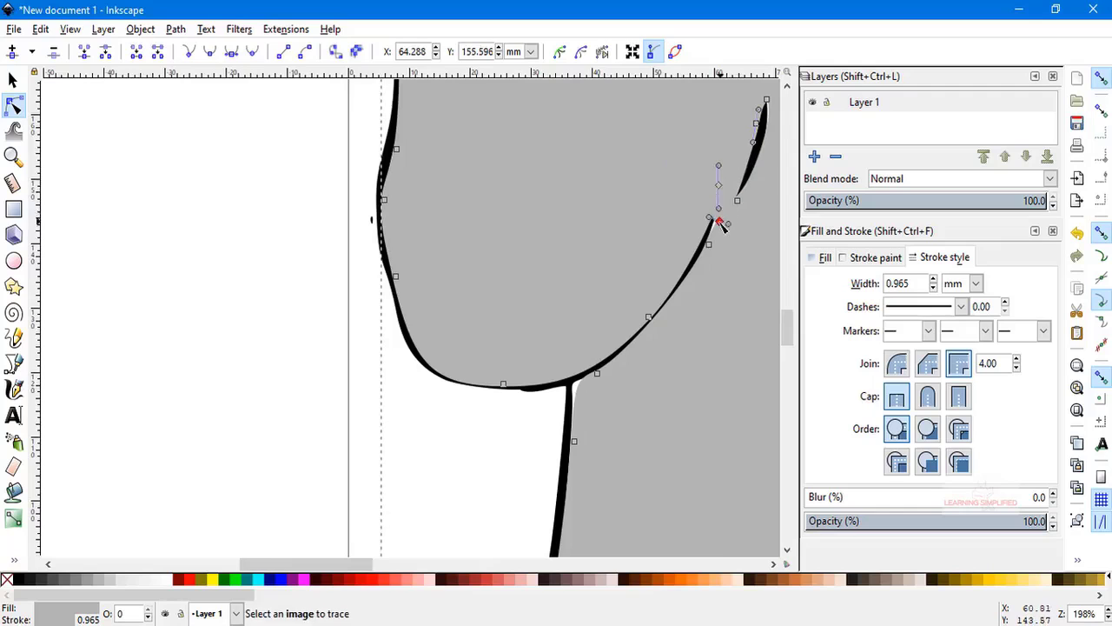
scroll(484, 311, down, 2)
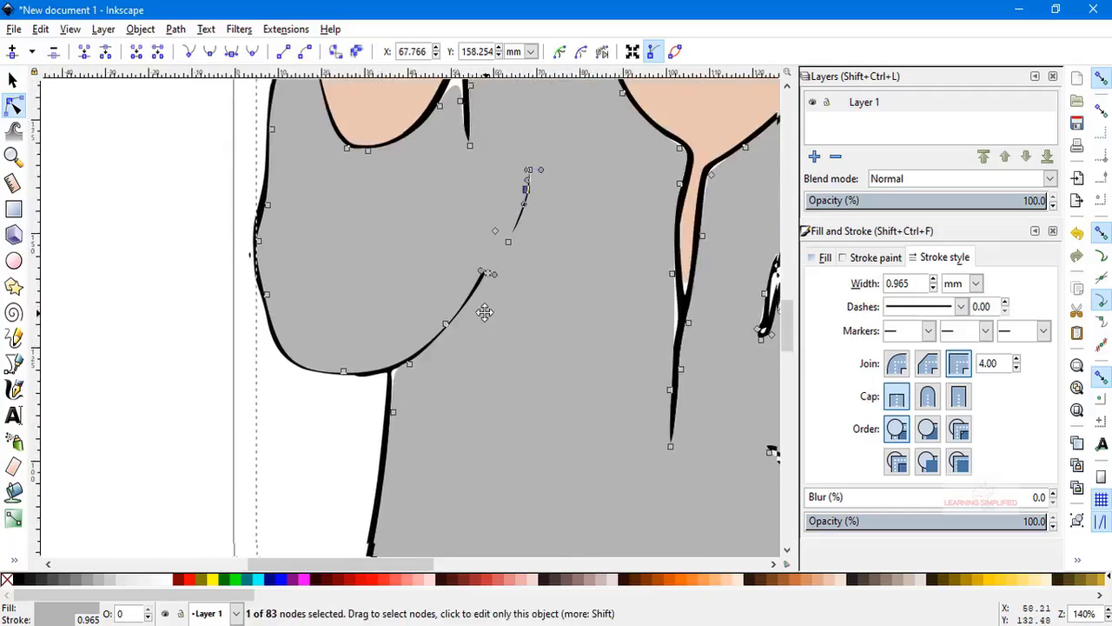
scroll(409, 348, up, 3)
click(407, 358)
scroll(734, 317, down, 3)
scroll(735, 318, down, 3)
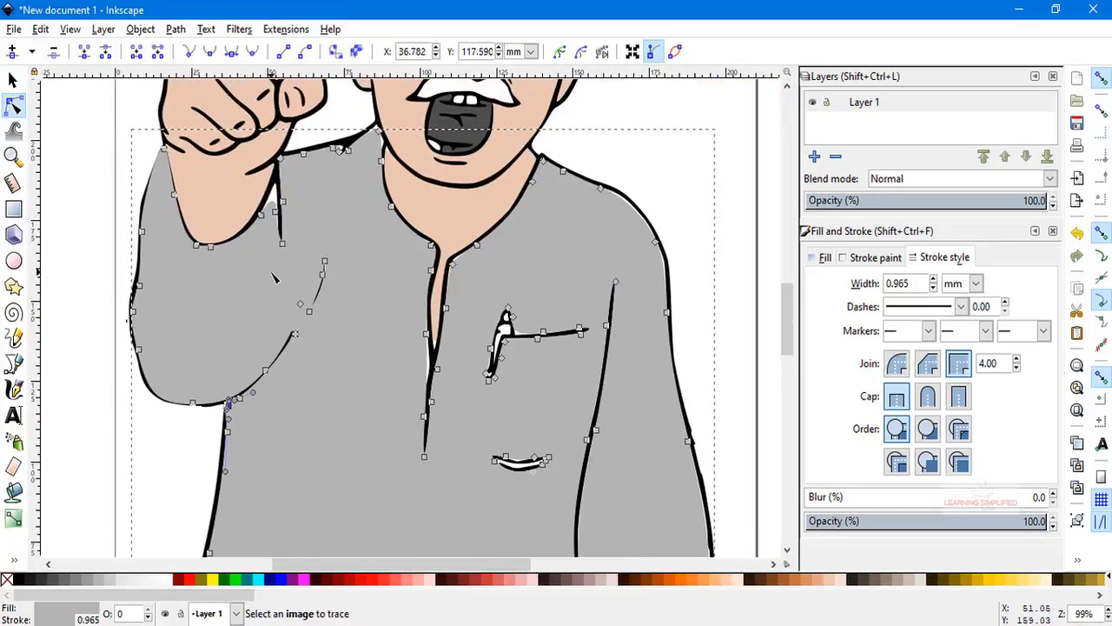
Extend the skin fill of the raised arm into the white gap beneath the wrist crease
scroll(291, 191, up, 6)
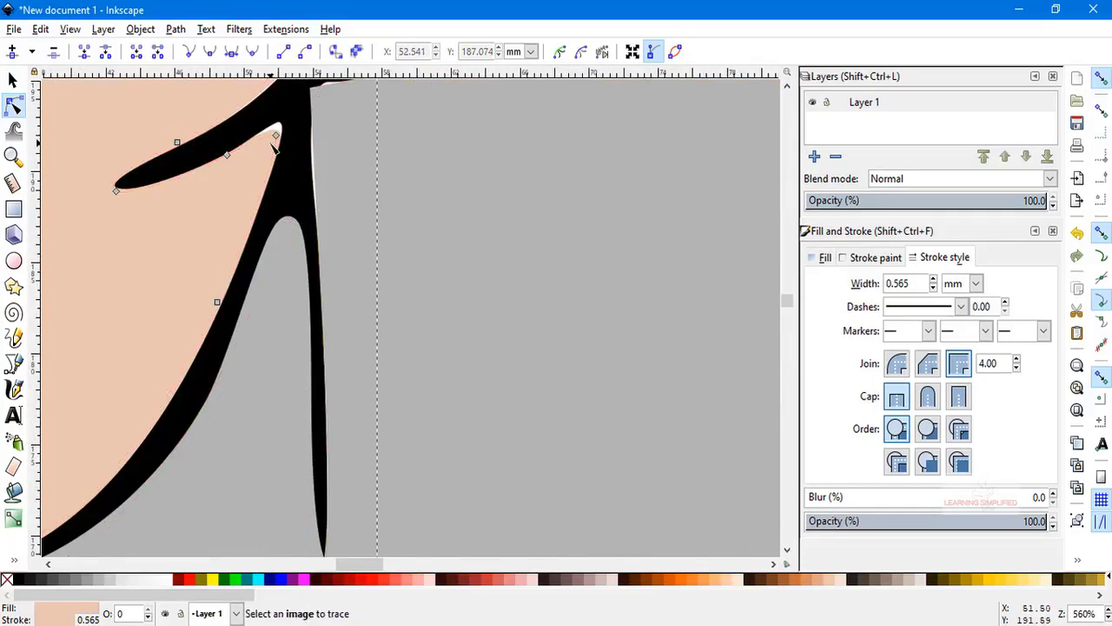
click(269, 131)
double_click(255, 113)
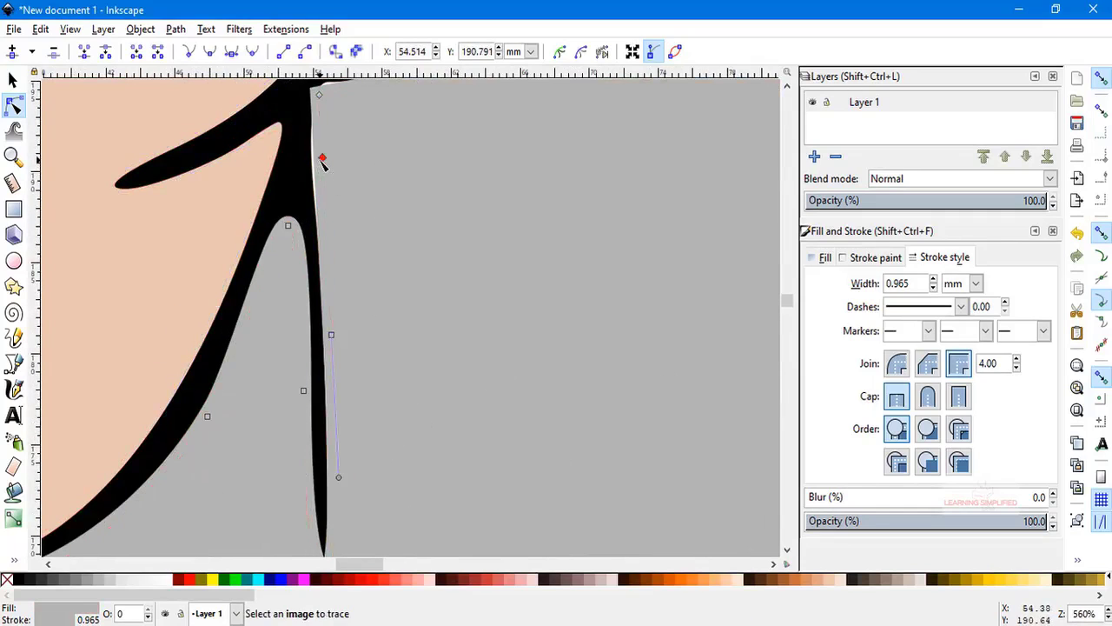
Reshape the shirt fill to cover the white gaps beside the raised arm and along the shoulder line up to its small fold
scroll(405, 173, up, 4)
click(323, 220)
drag(450, 213, 463, 195)
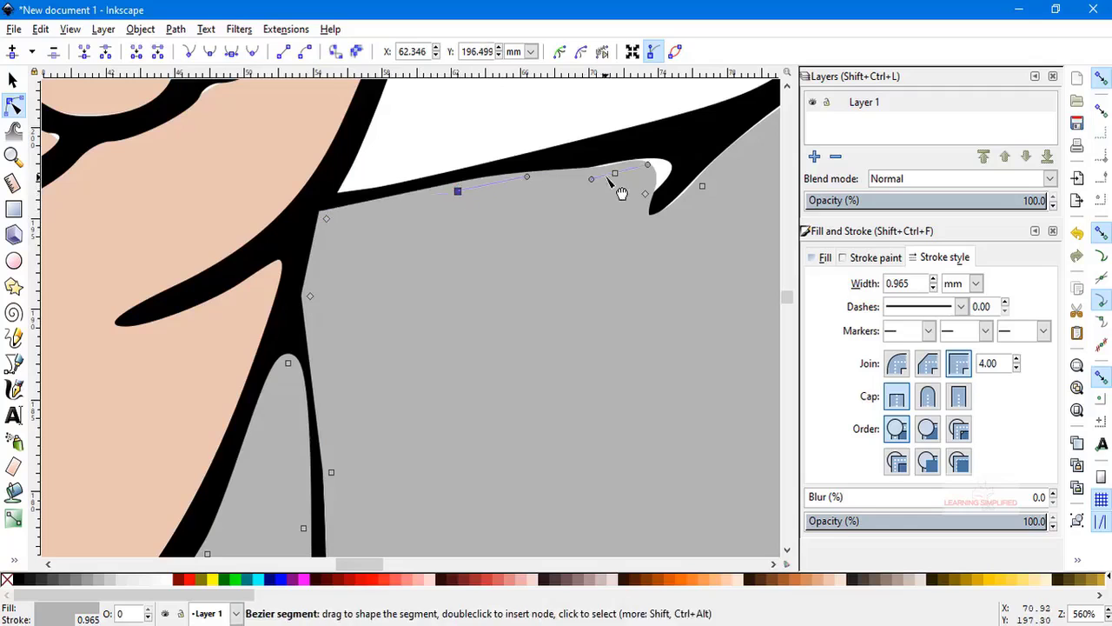
drag(616, 174, 683, 153)
click(698, 181)
Pull the shirt fill up into the shoulder tip beside the neck and extend the neck's skin fill into its adjoining corner
scroll(730, 205, right, 9)
scroll(730, 204, up, 3)
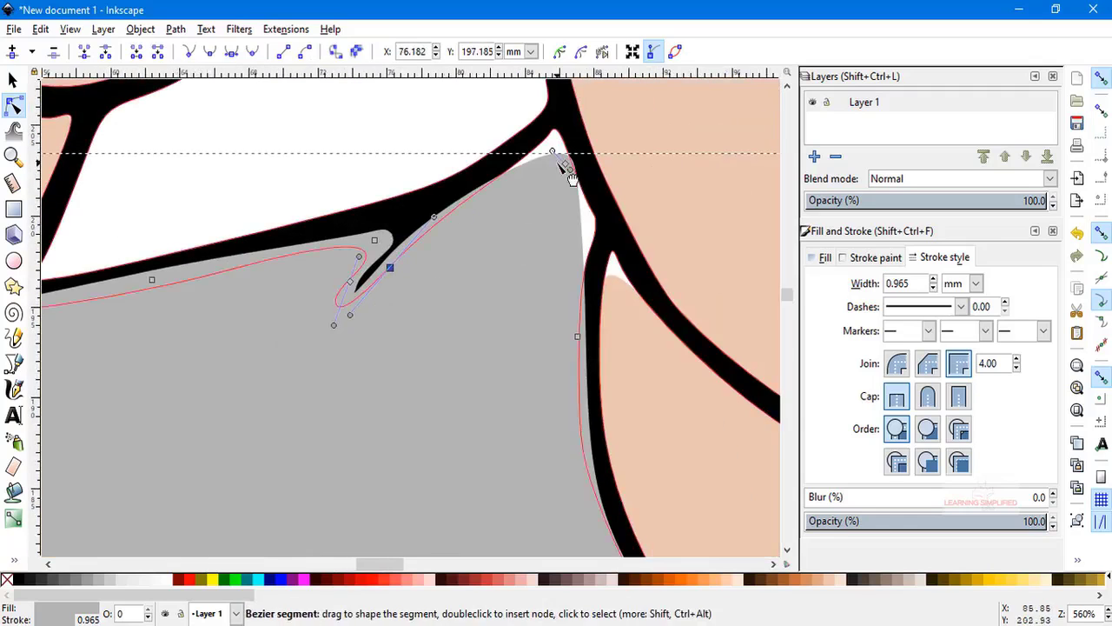
click(595, 221)
click(637, 295)
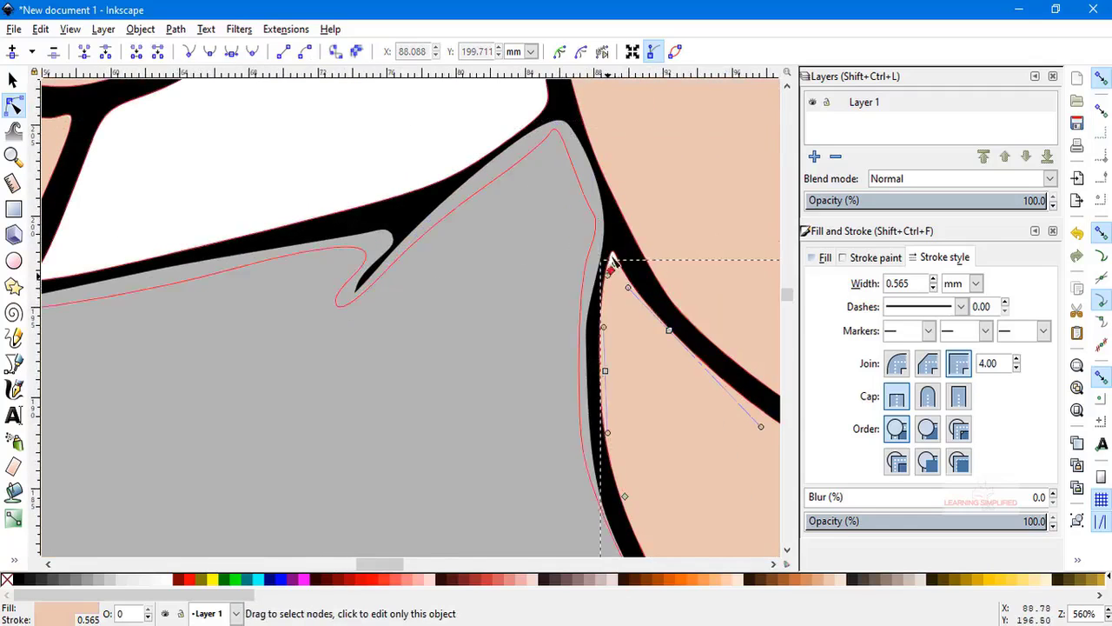
Move the shirt fill's nodes outward to meet the outline of the shoulder opposite the raised arm
scroll(560, 330, down, 6)
scroll(560, 330, up, 4)
click(558, 331)
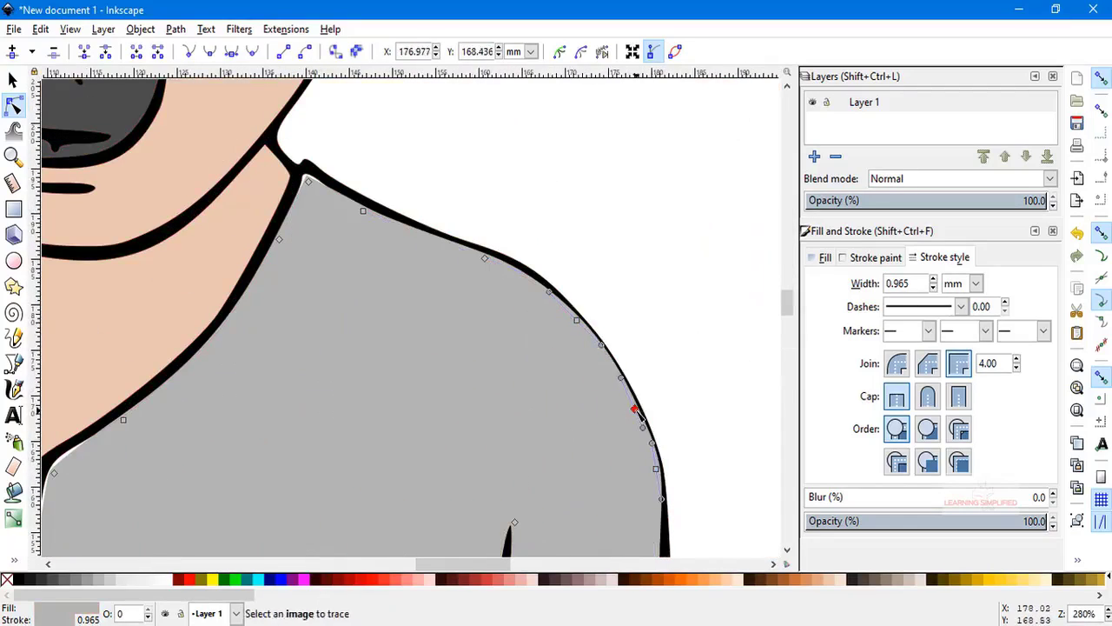
Adjust the shirt fill's nodes above and below the pocket's top line to close the white gaps beside the pen
scroll(521, 391, left, 5)
scroll(521, 391, up, 3)
scroll(517, 439, up, 2)
click(515, 432)
drag(515, 432, 498, 455)
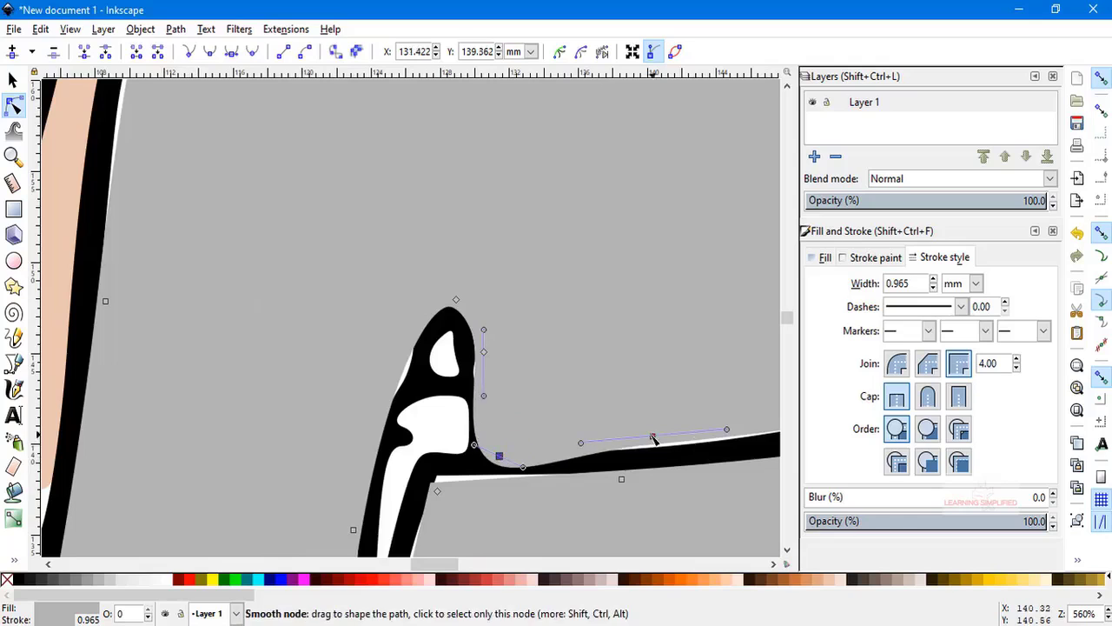
drag(652, 437, 664, 448)
drag(437, 491, 437, 475)
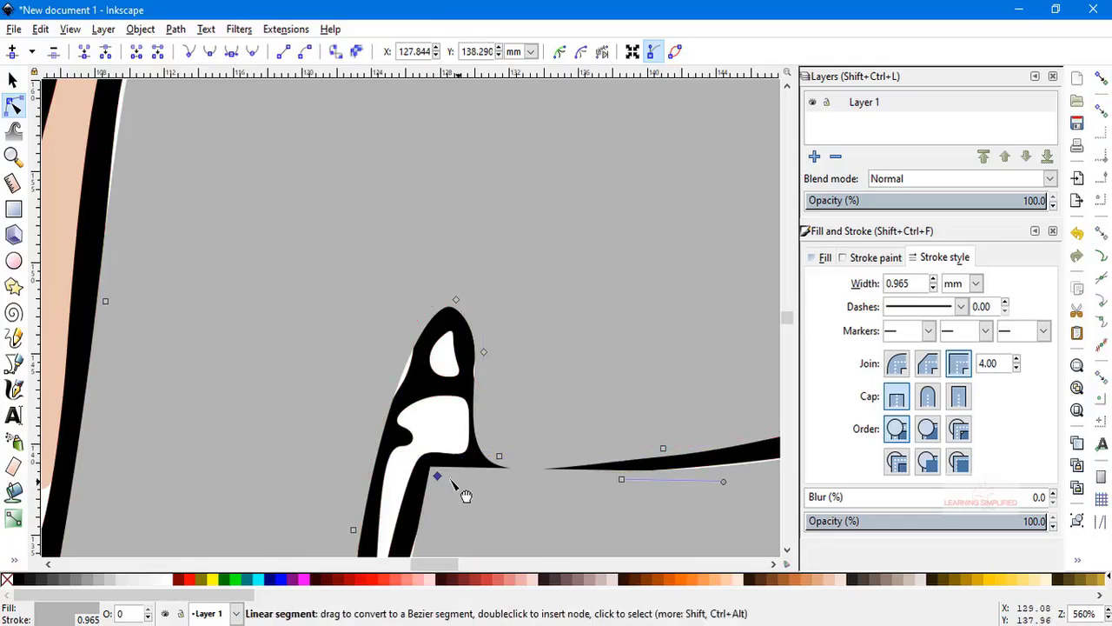
Move and add nodes on the shirt fill around the pen so that the grey meets both sides of its outline
scroll(456, 499, down, 6)
click(408, 373)
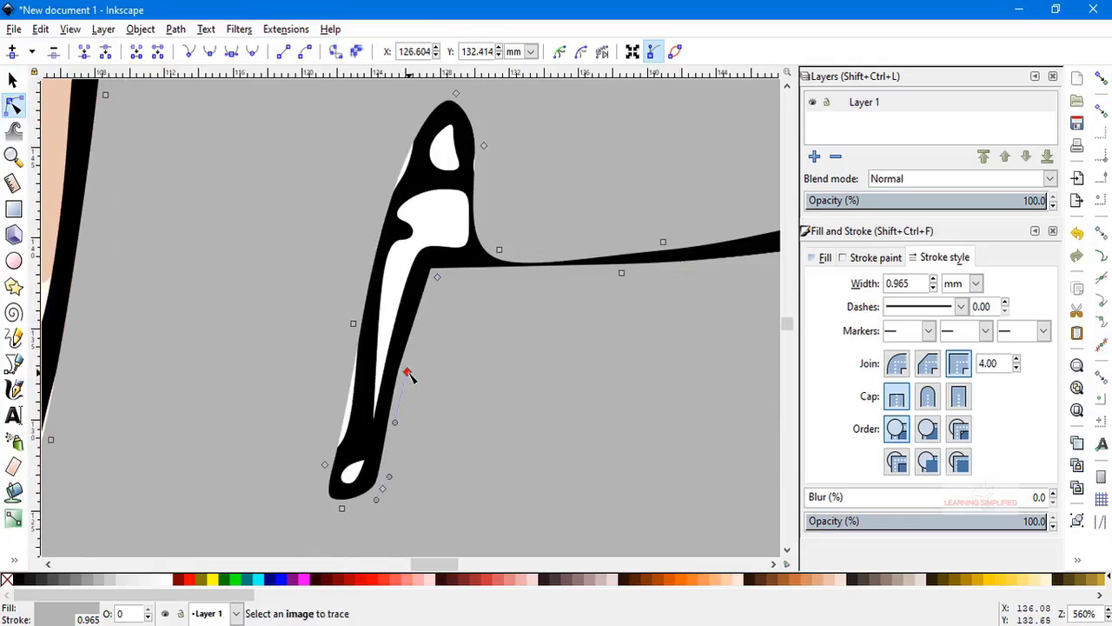
double_click(409, 161)
drag(345, 377, 357, 395)
drag(347, 254, 356, 256)
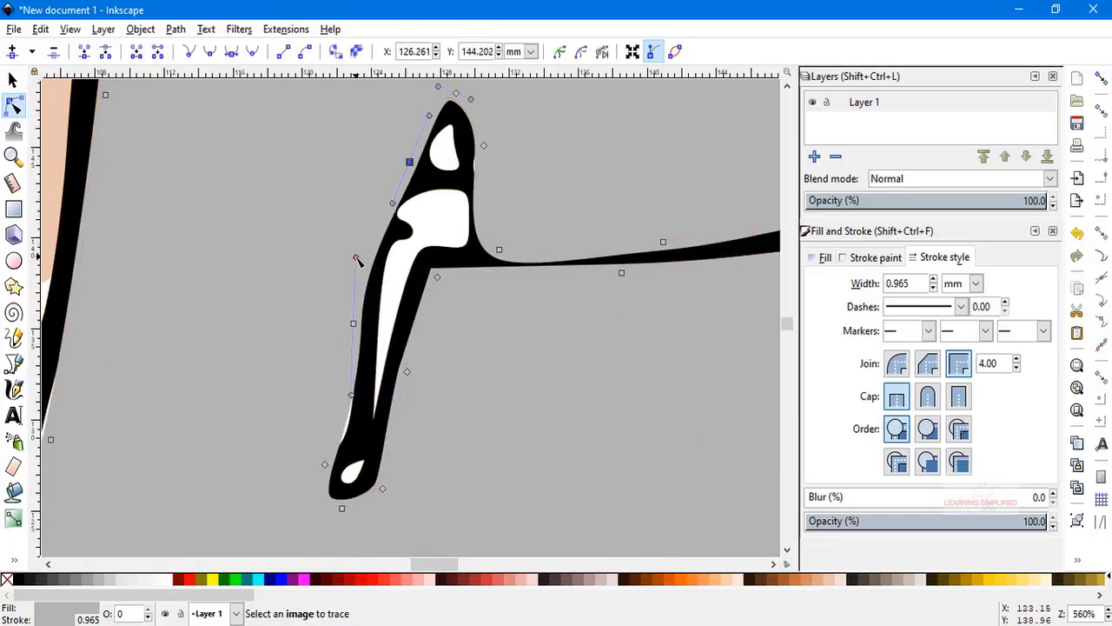
double_click(339, 418)
drag(340, 418, 345, 422)
Edit the shirt fill's nodes to cover the white slivers along the neckline slit and where it narrows into the front seam
scroll(425, 391, down, 10)
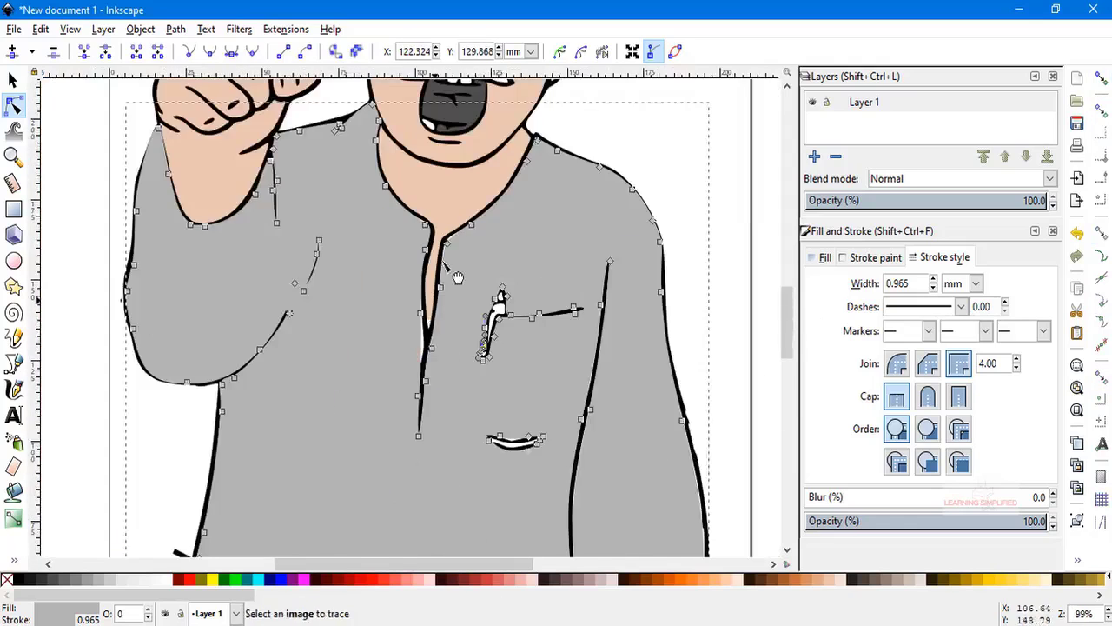
scroll(437, 255, up, 10)
click(429, 241)
drag(298, 128, 273, 109)
scroll(375, 189, down, 5)
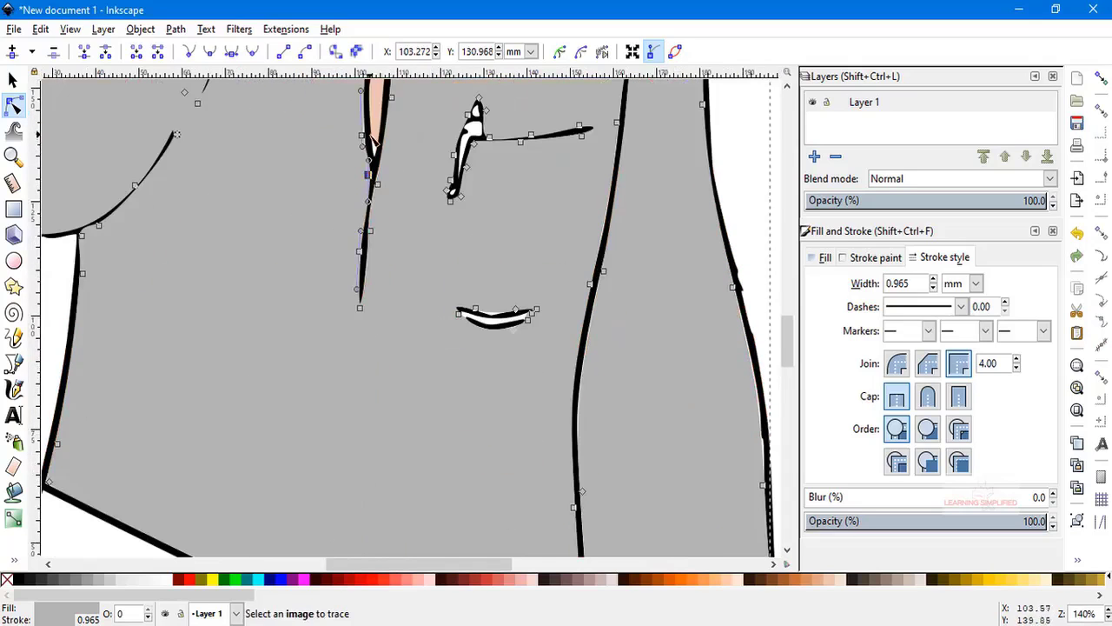
scroll(375, 190, up, 6)
click(426, 229)
drag(426, 229, 413, 345)
click(416, 348)
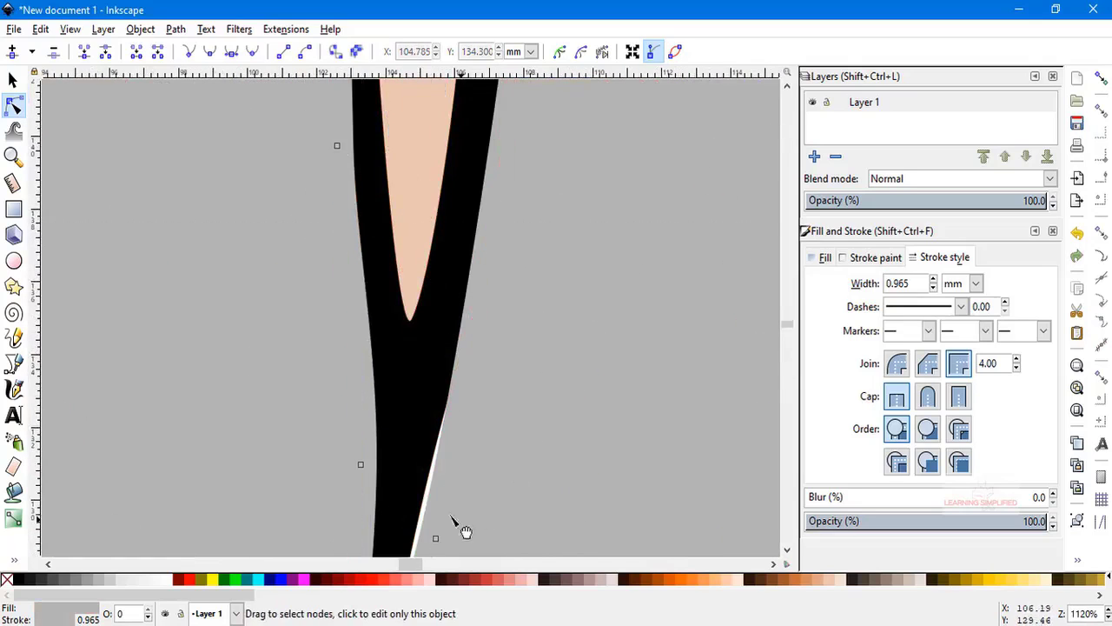
Lower the grey shirt fill to the bottom, behind the line drawing, and deselect it
scroll(422, 527, down, 9)
click(12, 80)
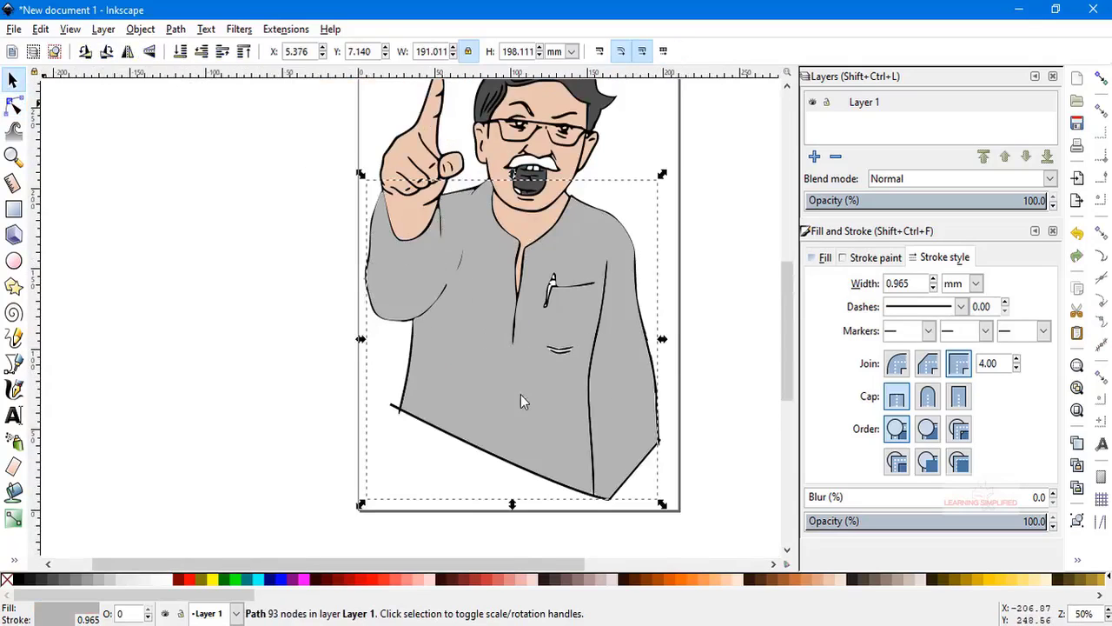
click(179, 51)
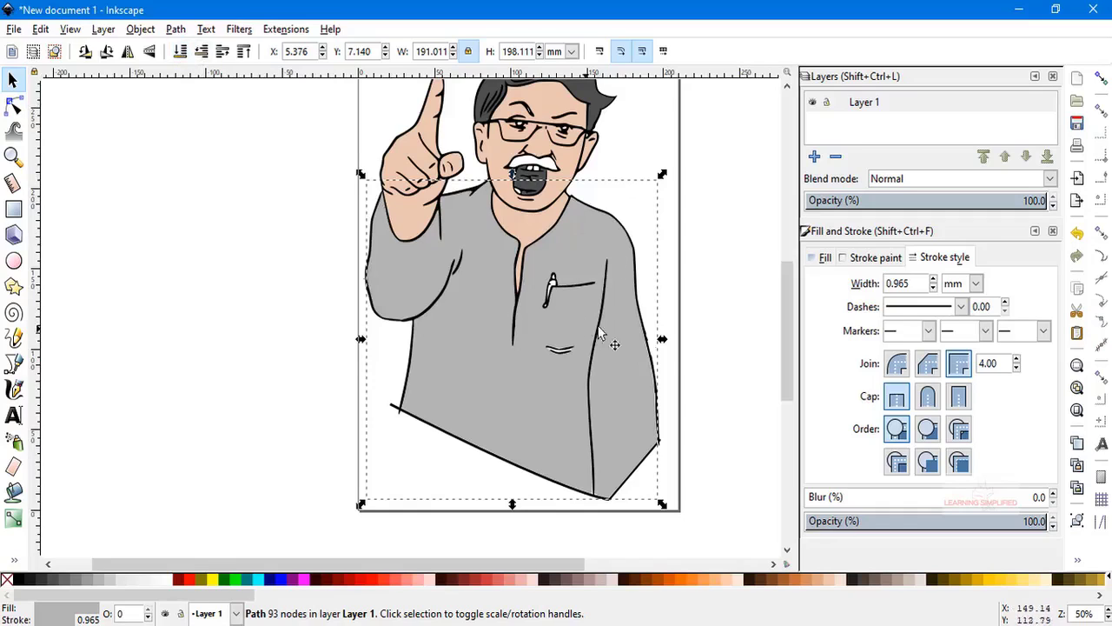
click(270, 274)
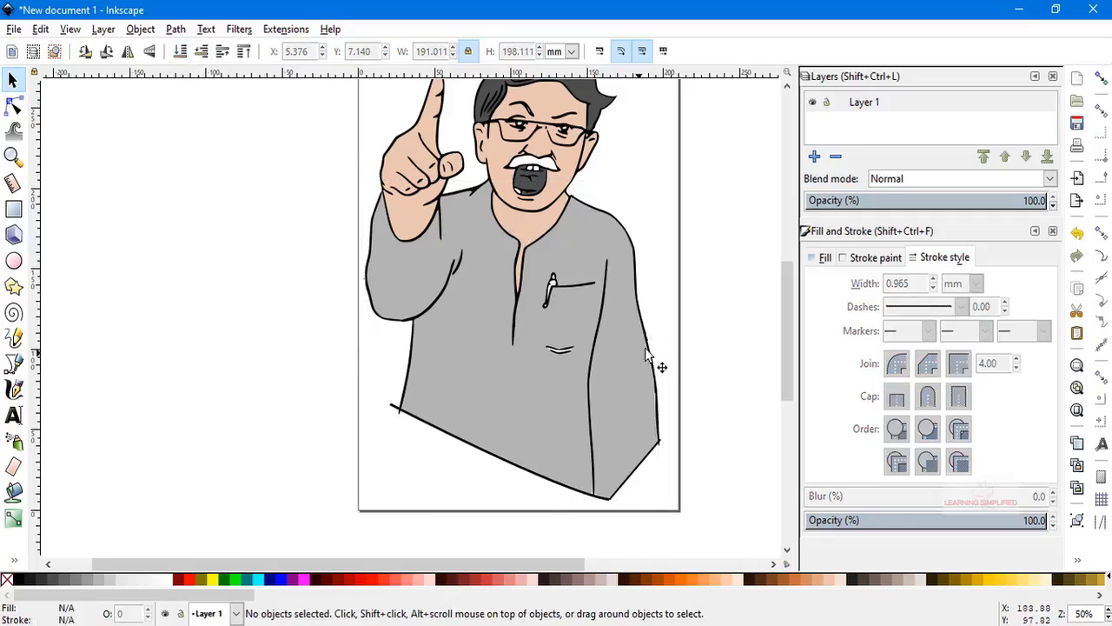
Move the long slanted line along the shirt's bottom edge away from the drawing and delete it
scroll(724, 298, down, 1)
scroll(735, 298, up, 1)
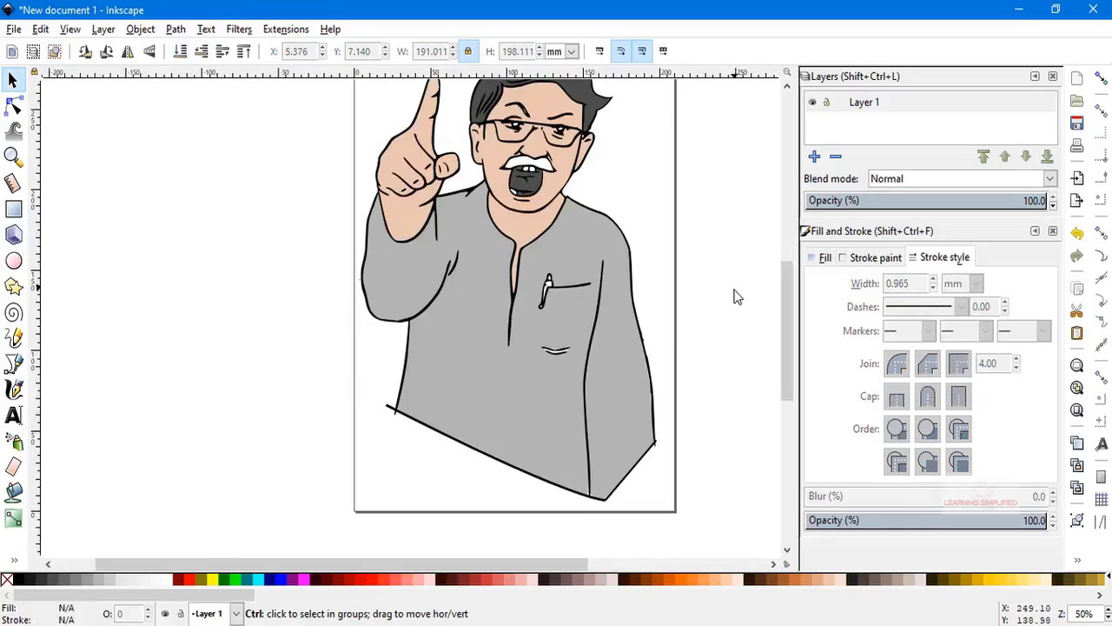
click(504, 458)
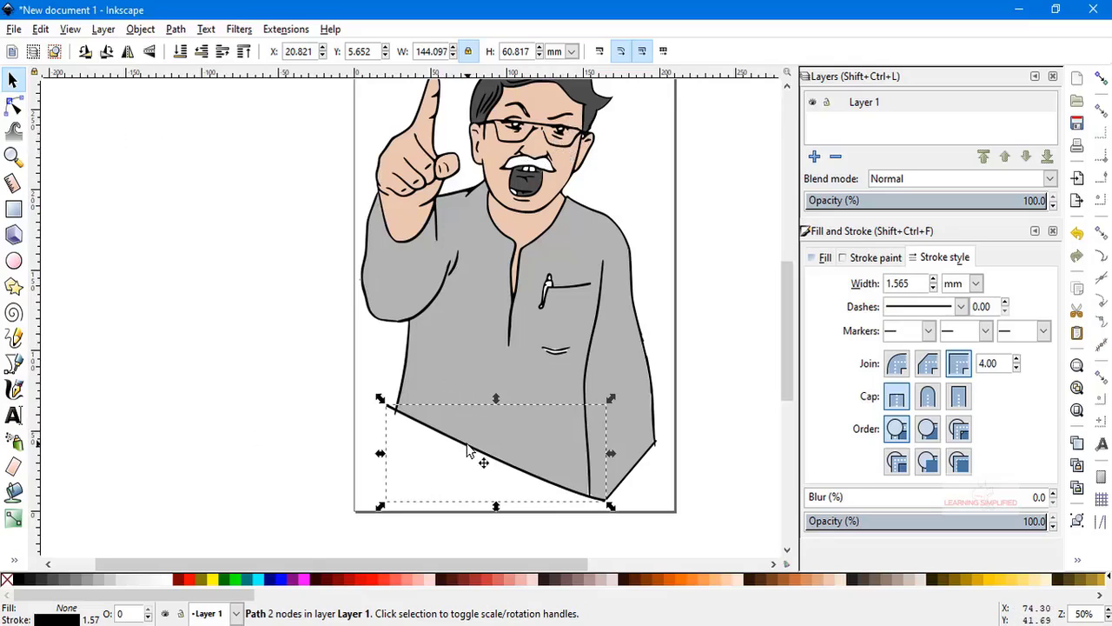
drag(468, 449, 416, 479)
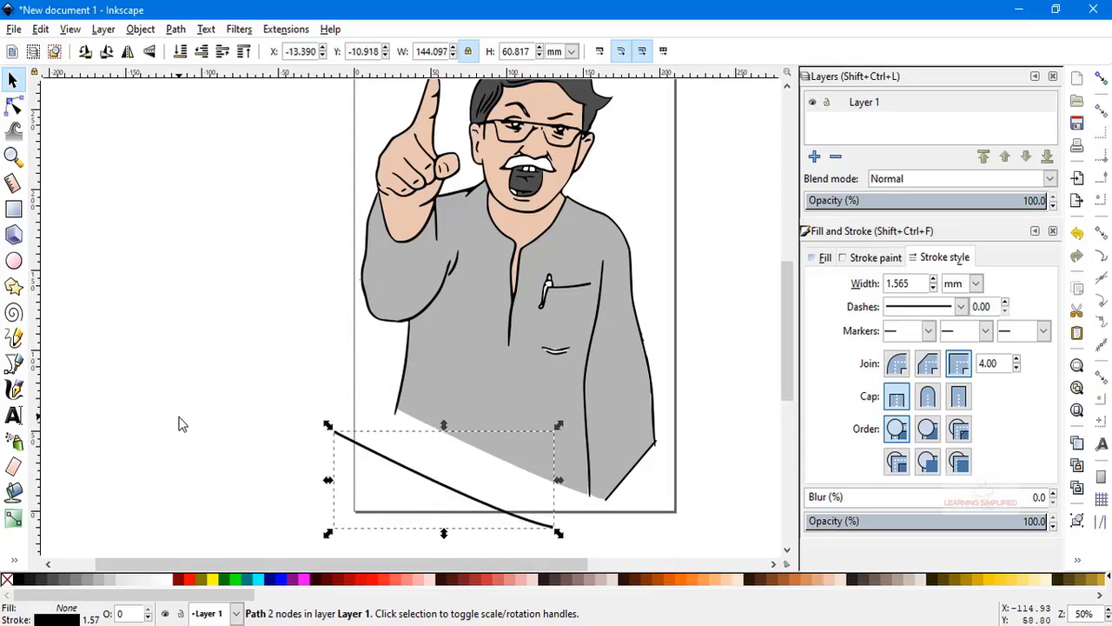
key(Delete)
Delete the short slanted line closing the lower end of the hanging sleeve and leave nothing selected
scroll(641, 209, up, 1)
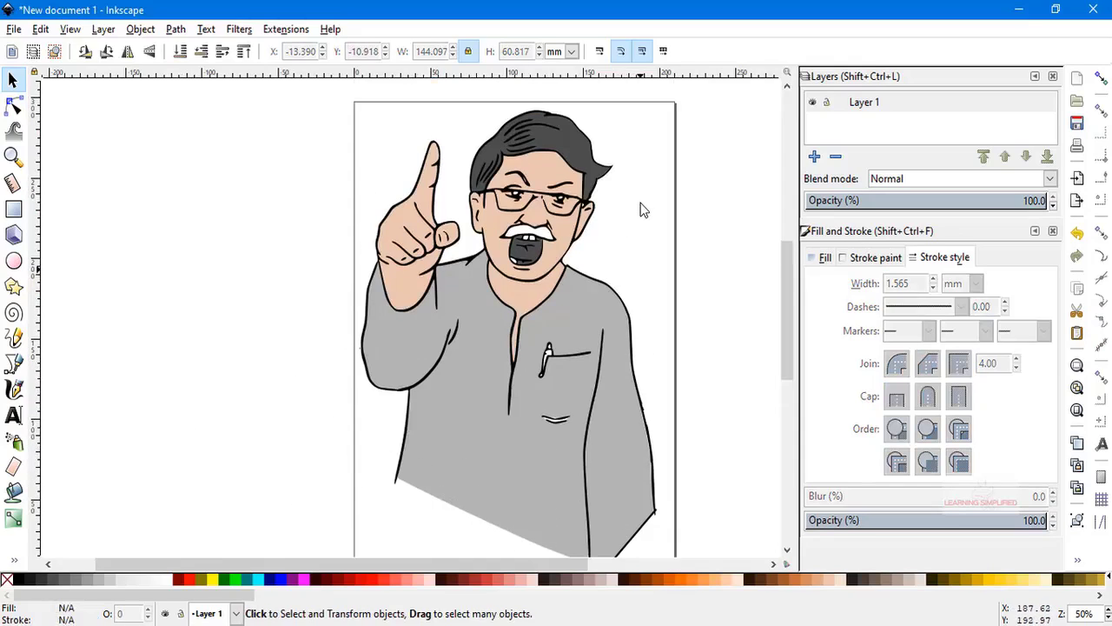
scroll(643, 215, down, 4)
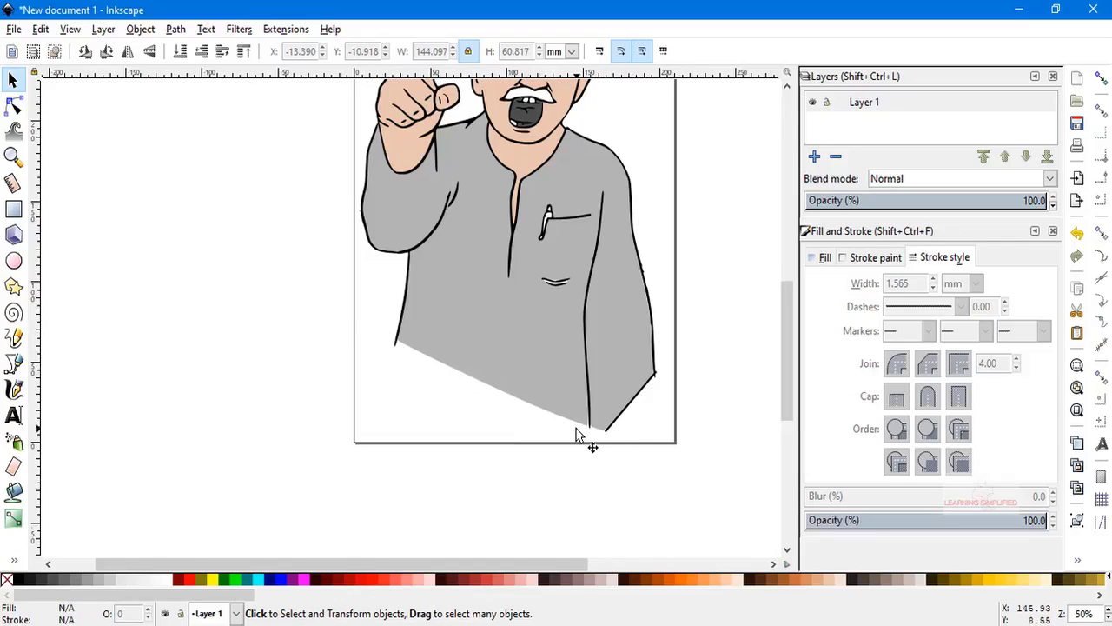
scroll(592, 365, up, 2)
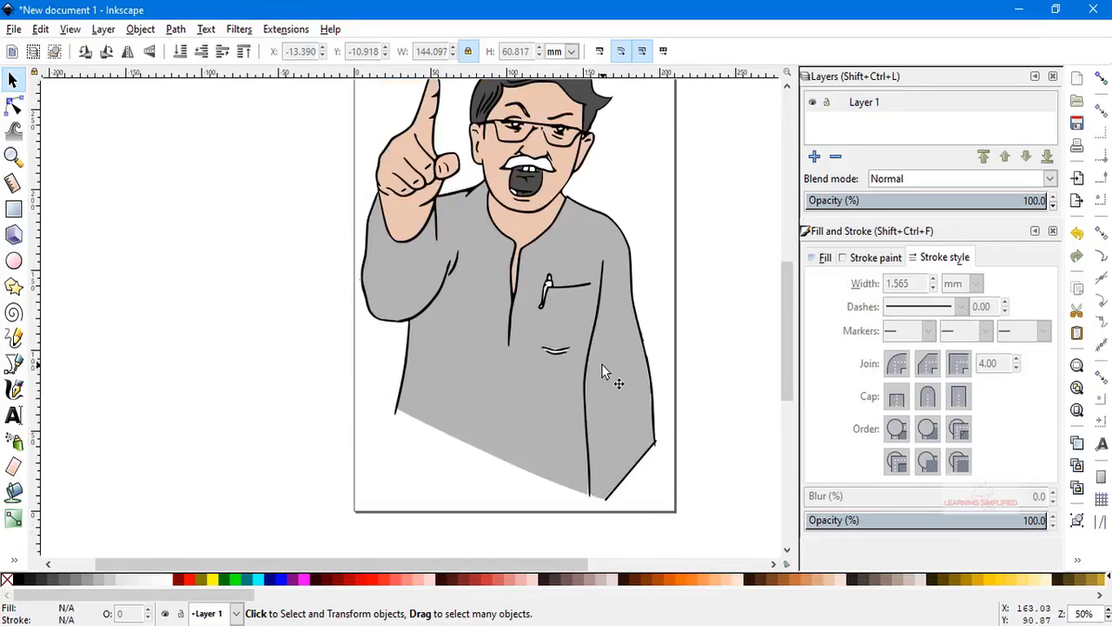
click(640, 462)
key(Escape)
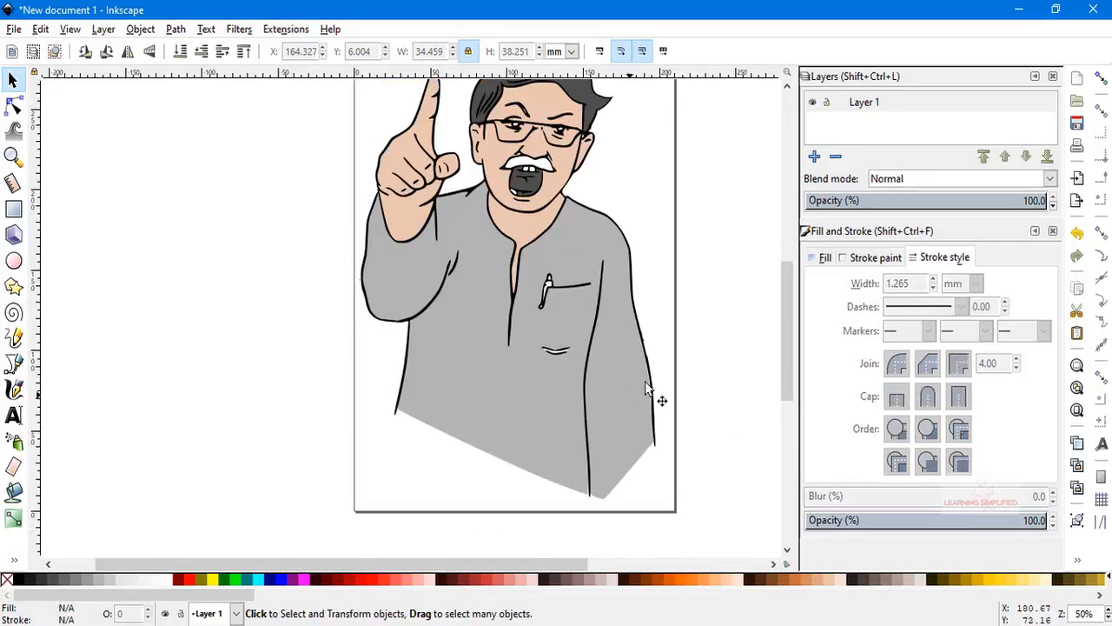
scroll(654, 391, up, 4)
scroll(654, 391, down, 1)
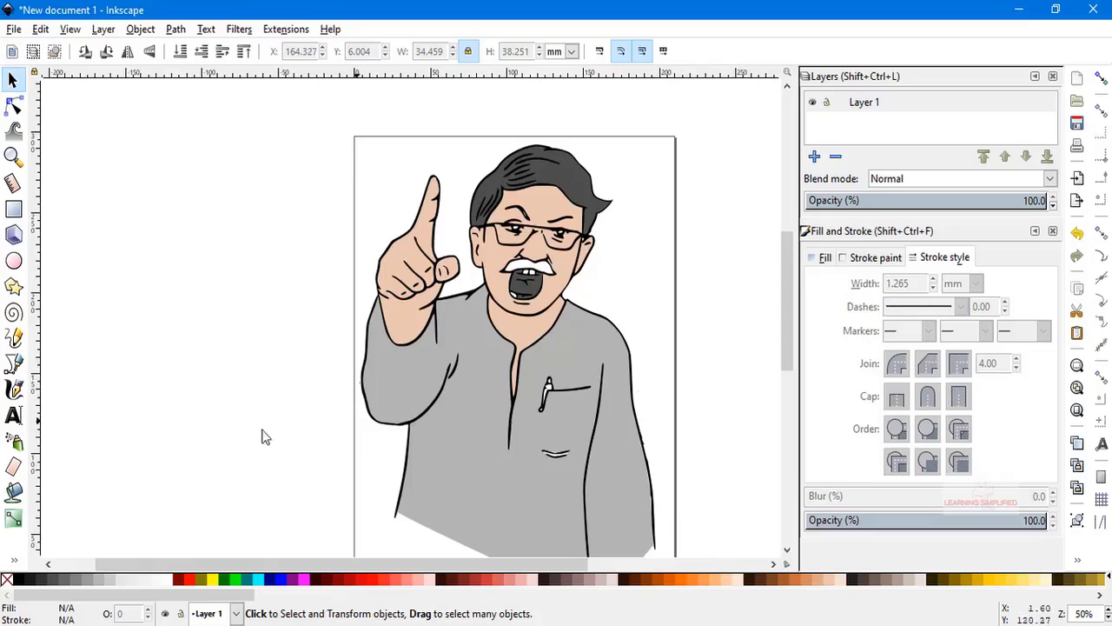
Fill the white moustache area above the mouth with the current grey using the Paint Bucket tool
click(14, 492)
scroll(535, 254, up, 5)
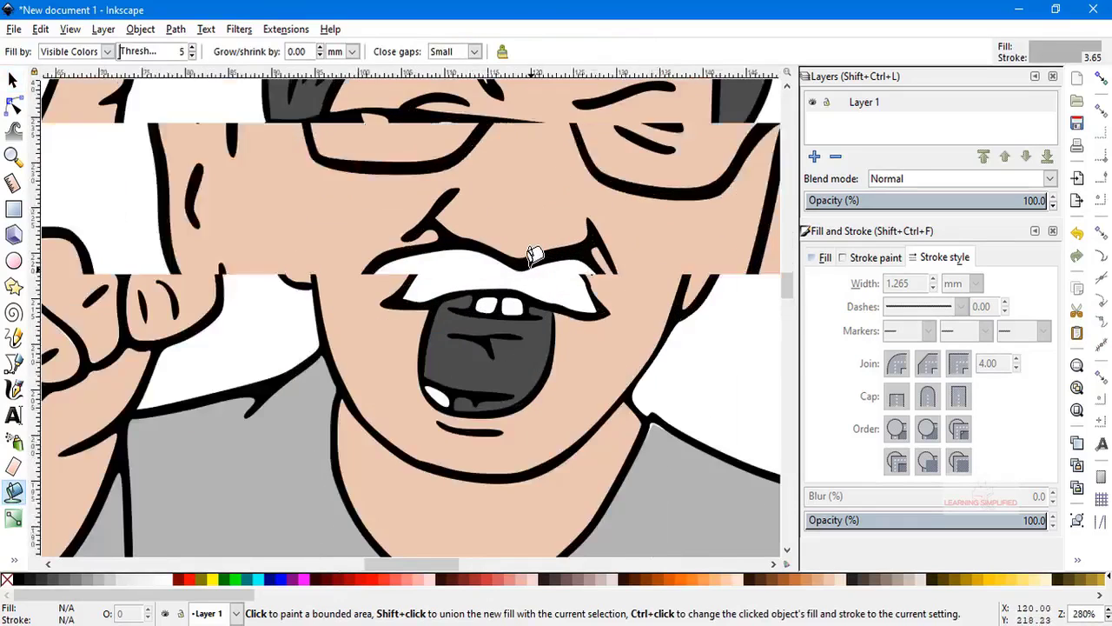
click(535, 254)
scroll(535, 254, up, 1)
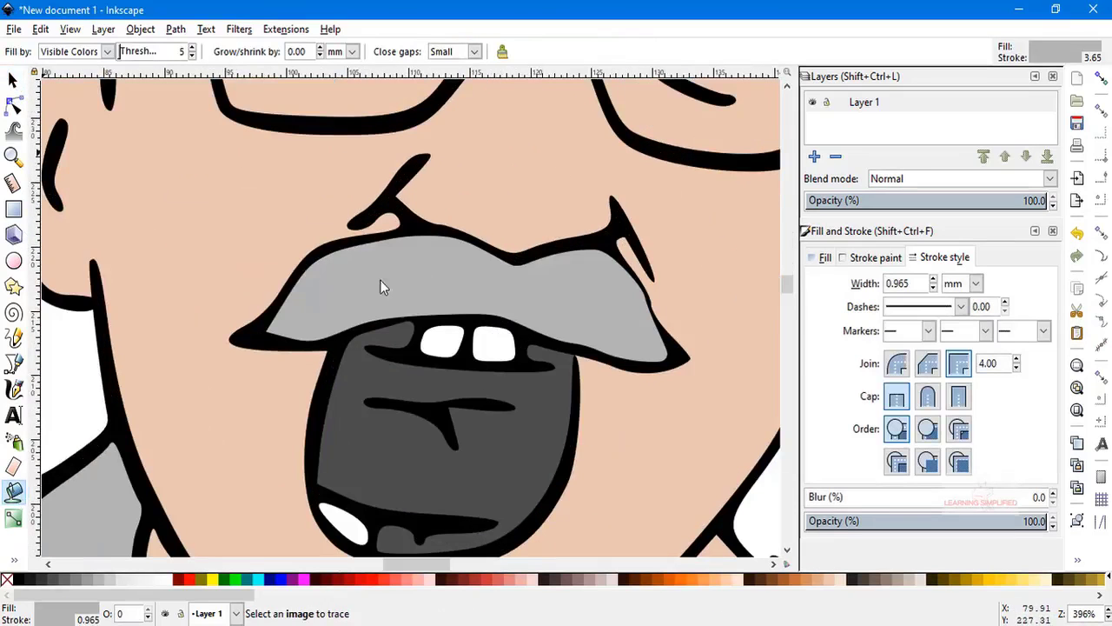
Delete the duplicate grey moustache fill by moving the upper copy aside, then set the remaining copy back over the moustache
key(s)
drag(332, 313, 228, 358)
click(659, 354)
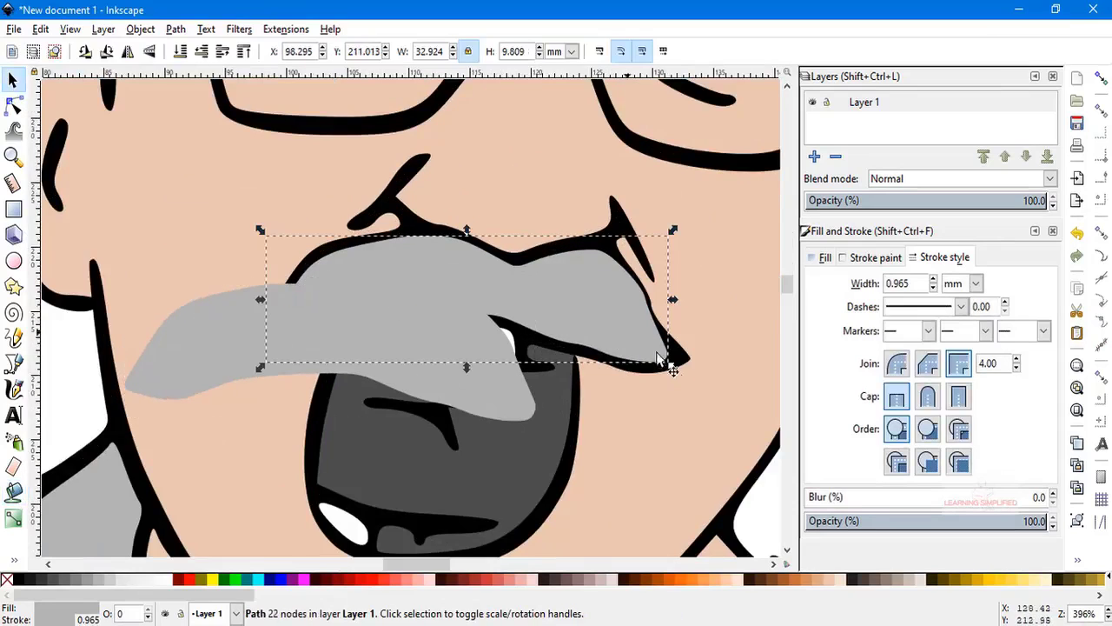
key(Delete)
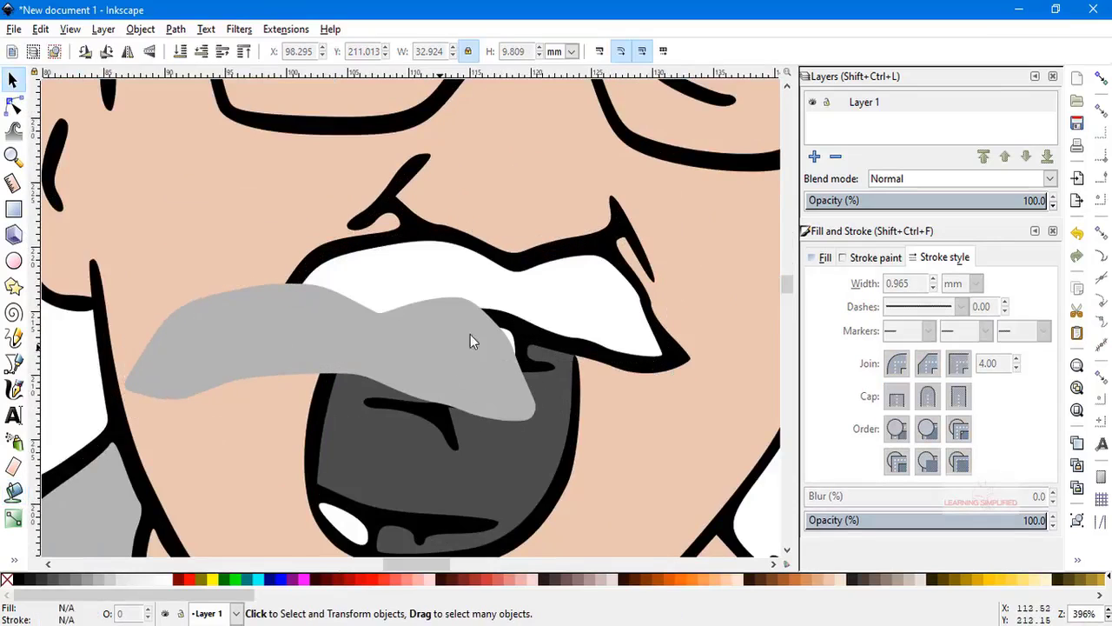
drag(470, 334, 576, 298)
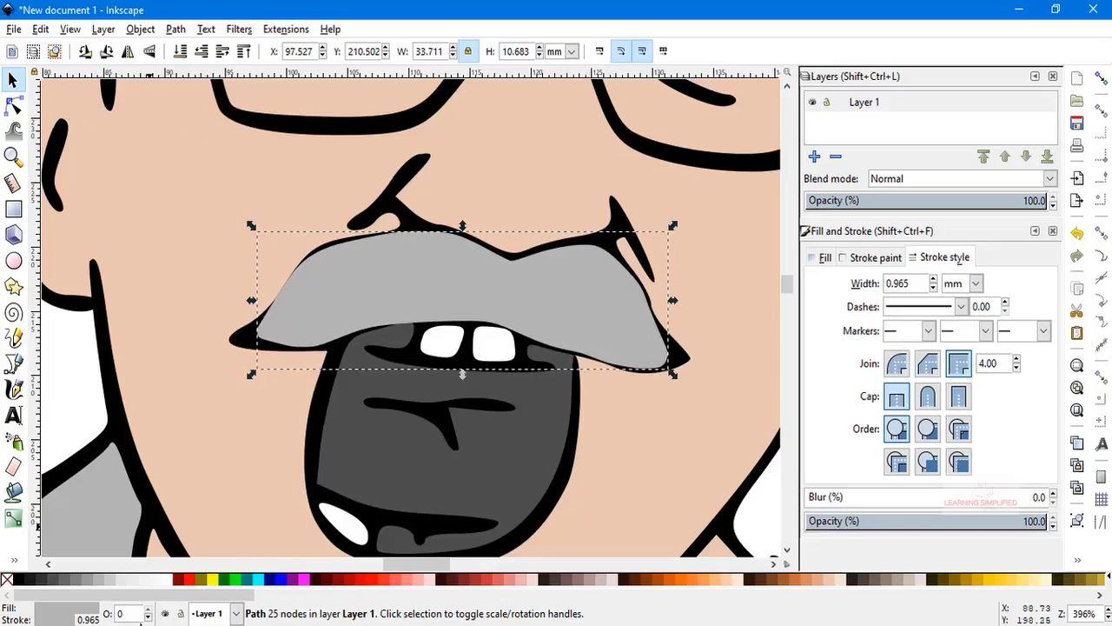
Colour the moustache shape's fill and stroke very dark grey and lower it to the bottom behind the line drawing, leaving nothing selected
click(28, 584)
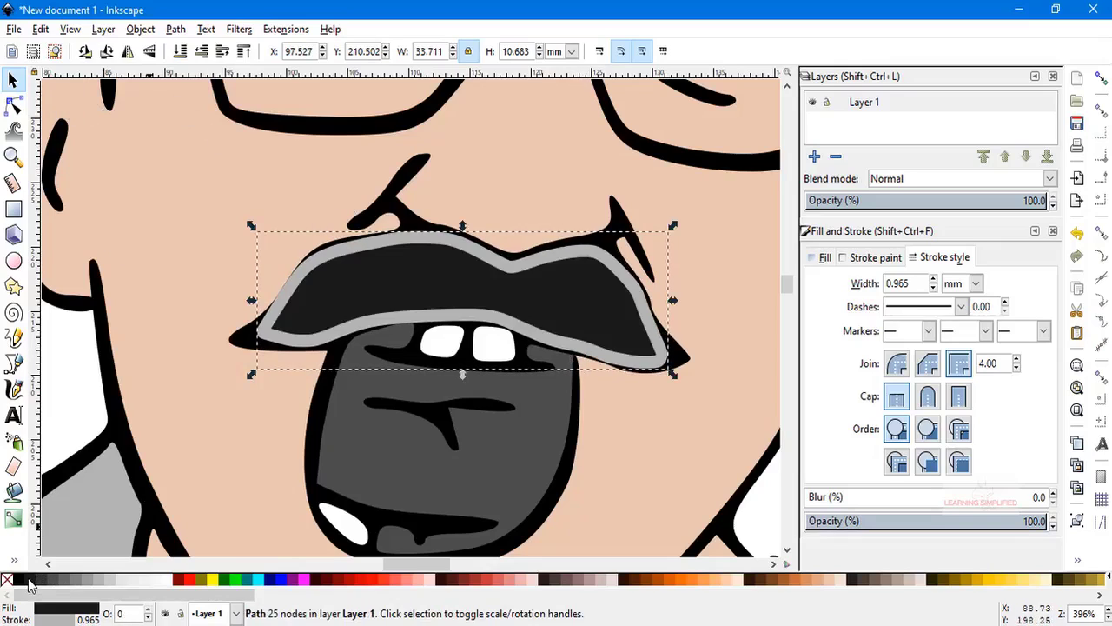
shift+click(28, 584)
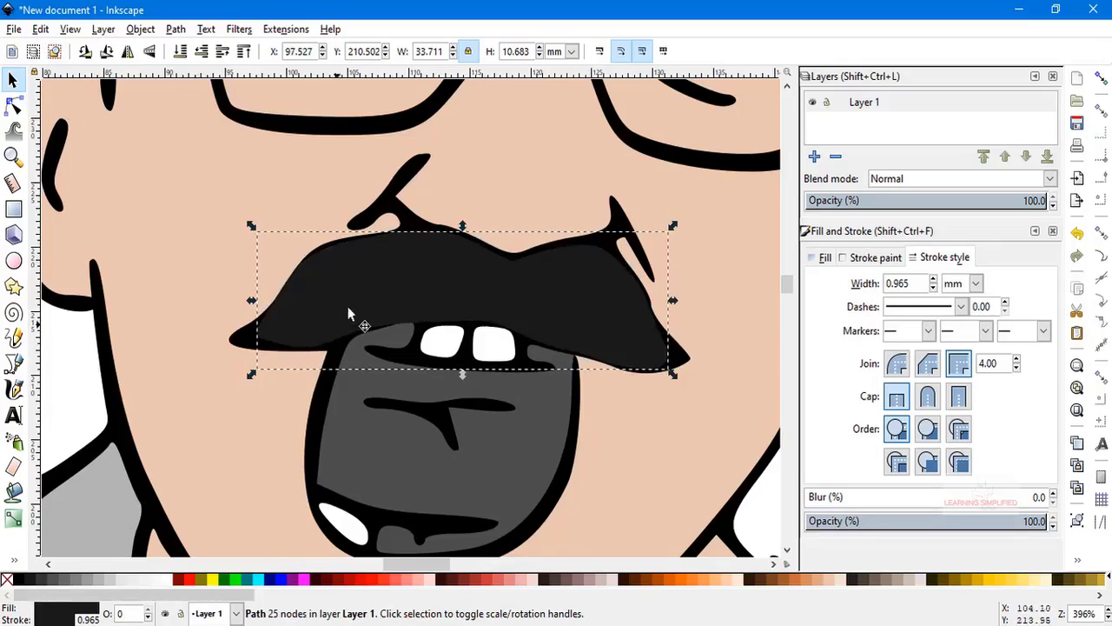
click(181, 52)
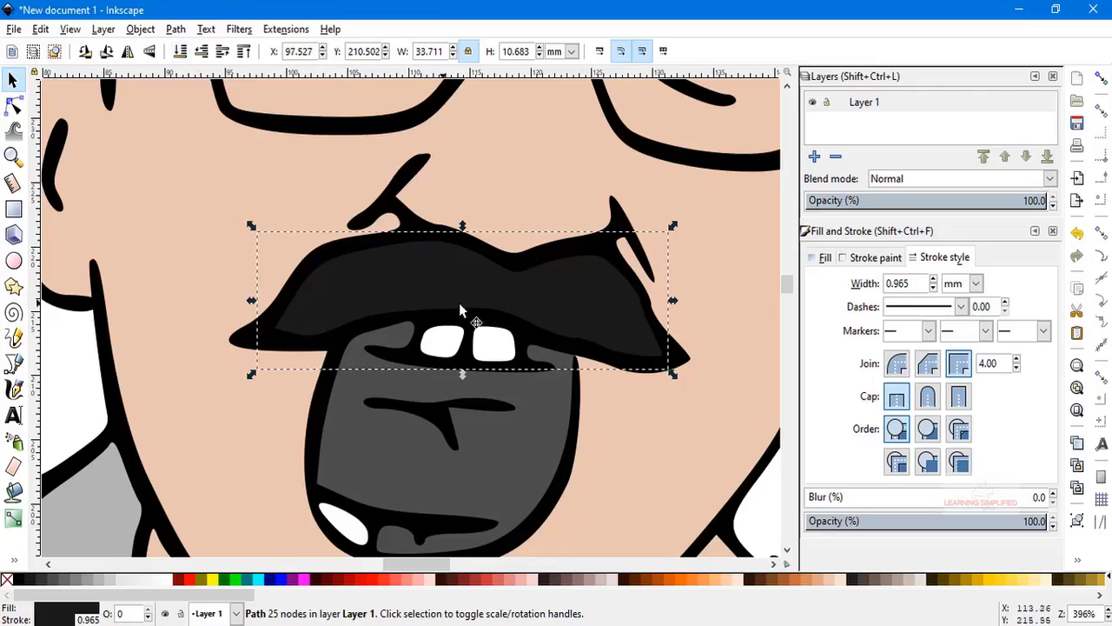
click(653, 319)
scroll(654, 320, down, 3)
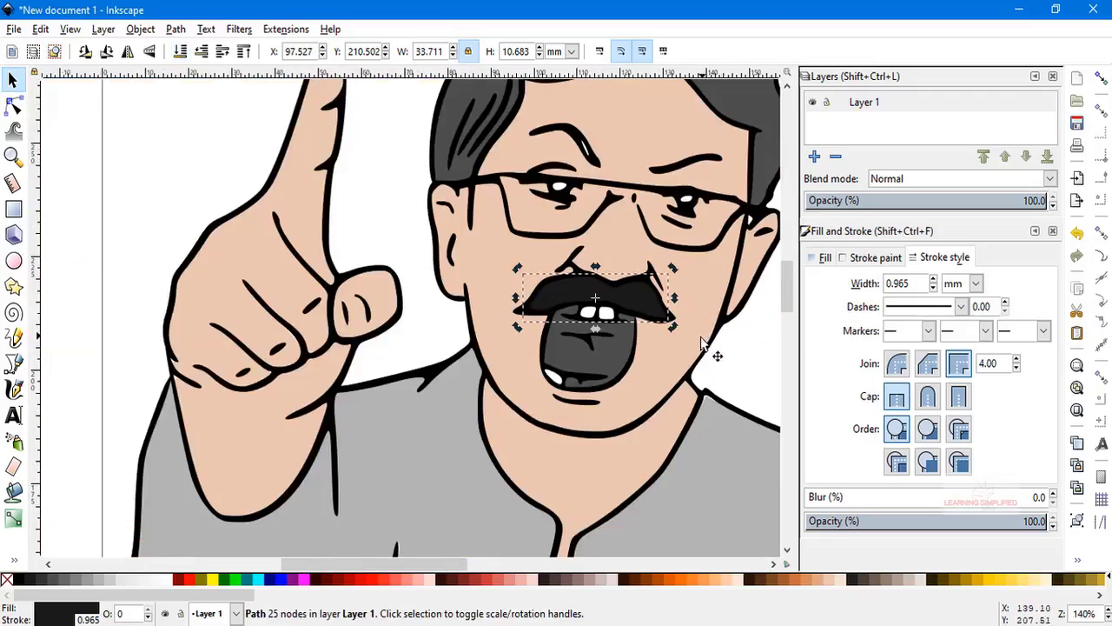
scroll(706, 229, up, 1)
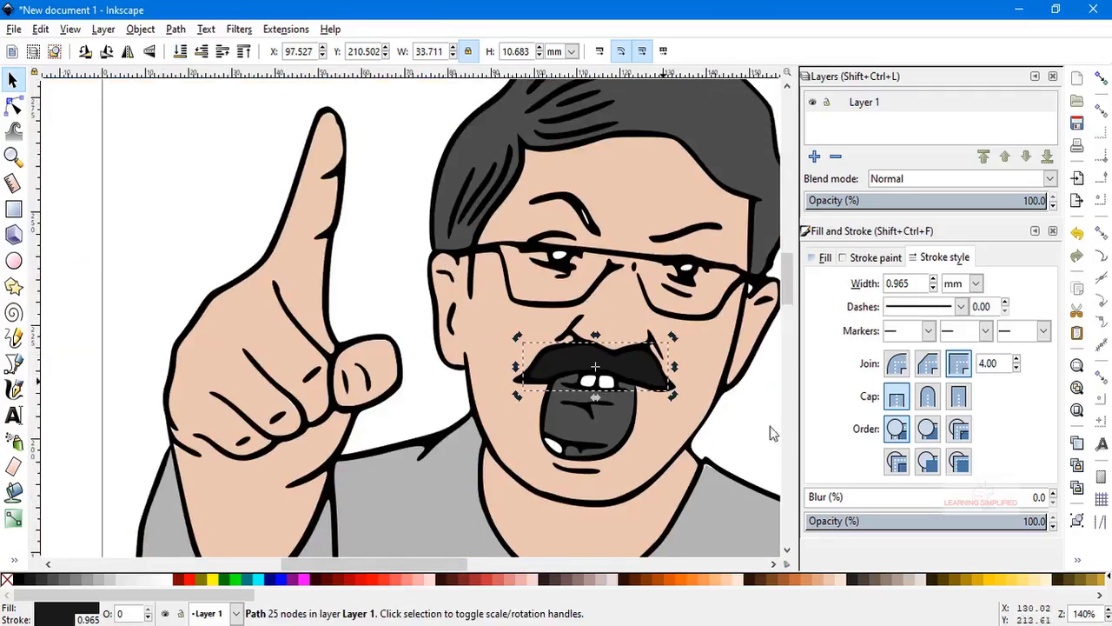
key(Escape)
scroll(637, 378, down, 4)
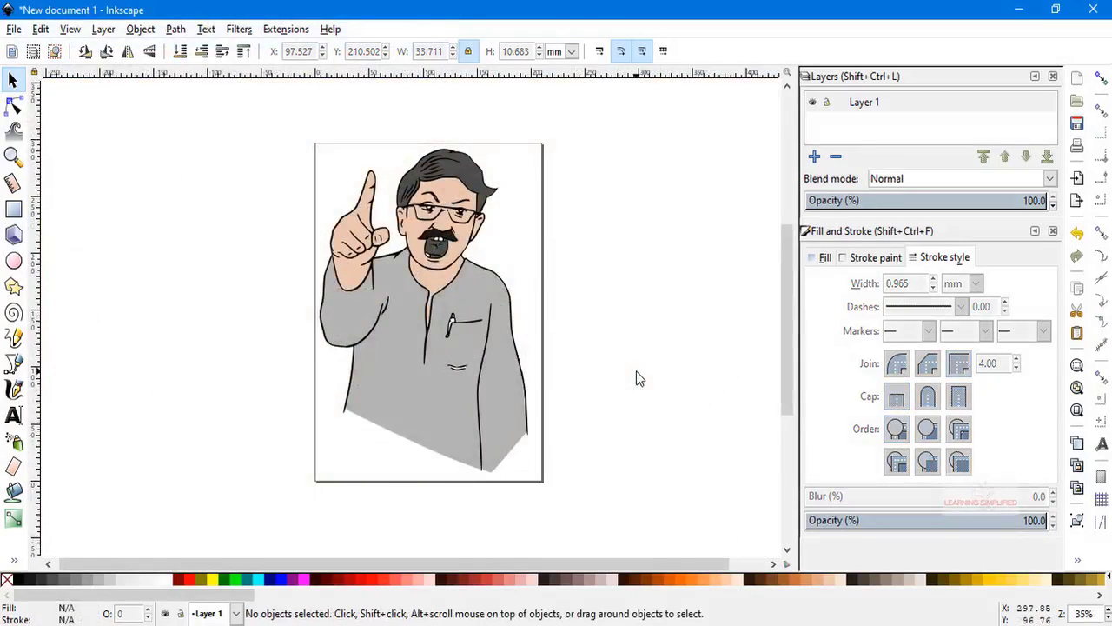